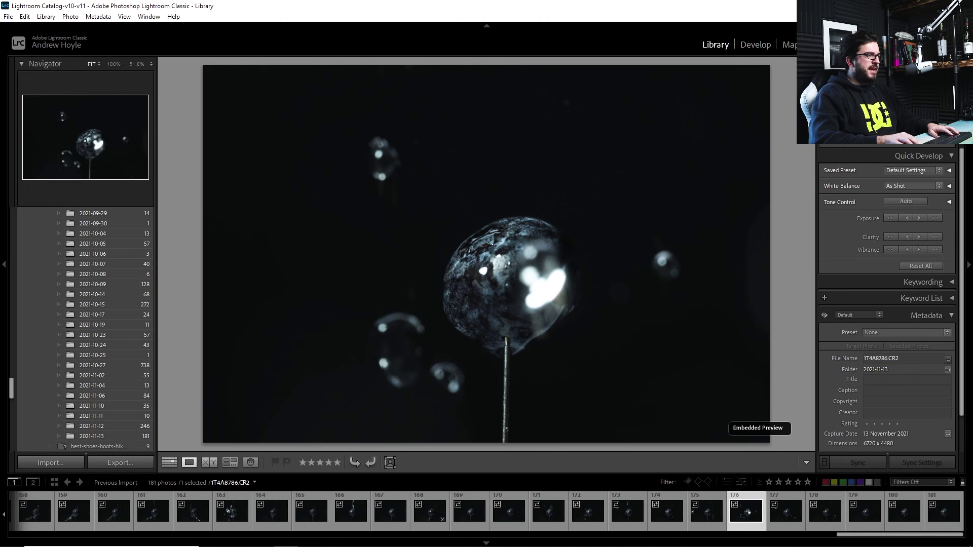
# - Look back through the blueberry splash shots in the thumbnail grid, from the final frames to the first ones
pyautogui.press('Left')
pyautogui.press('Left')
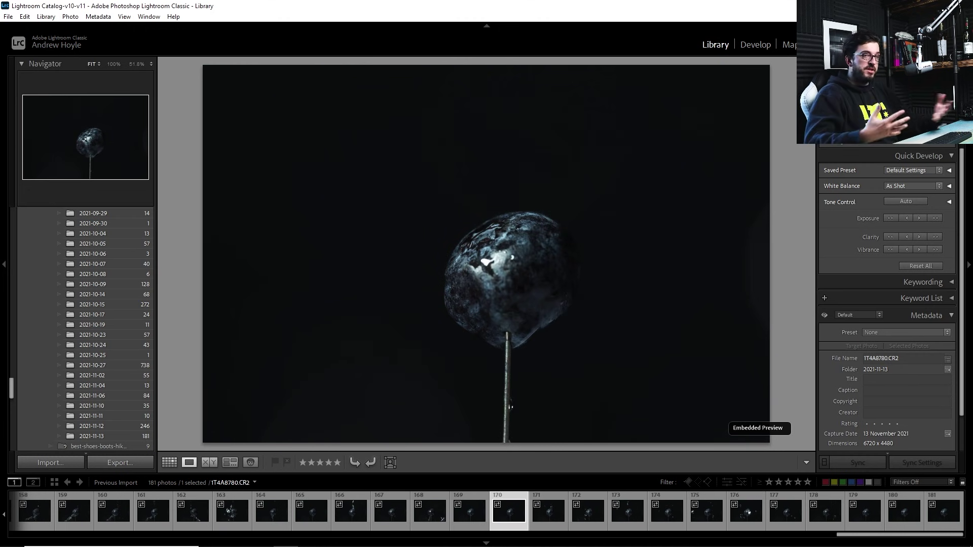
pyautogui.press('g')
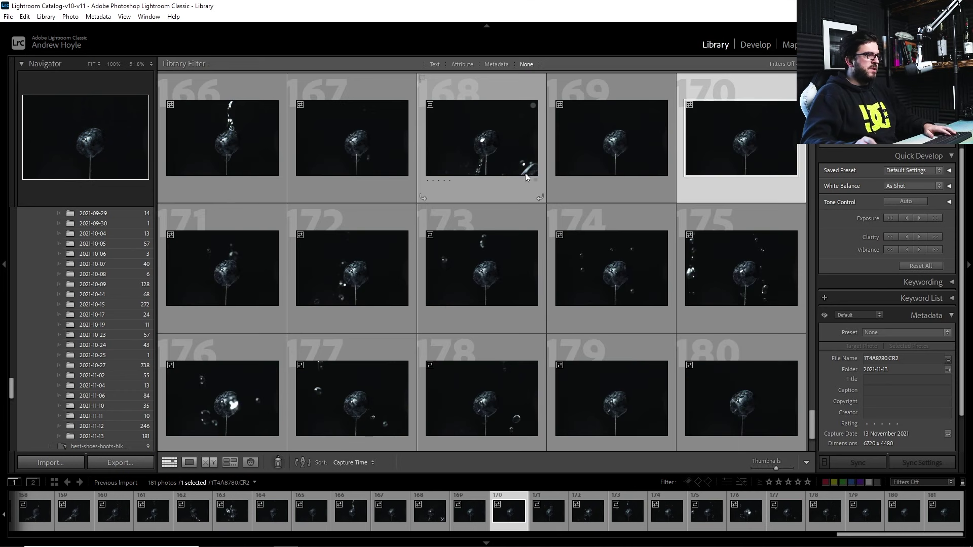
pyautogui.scroll(15, 568, 325)
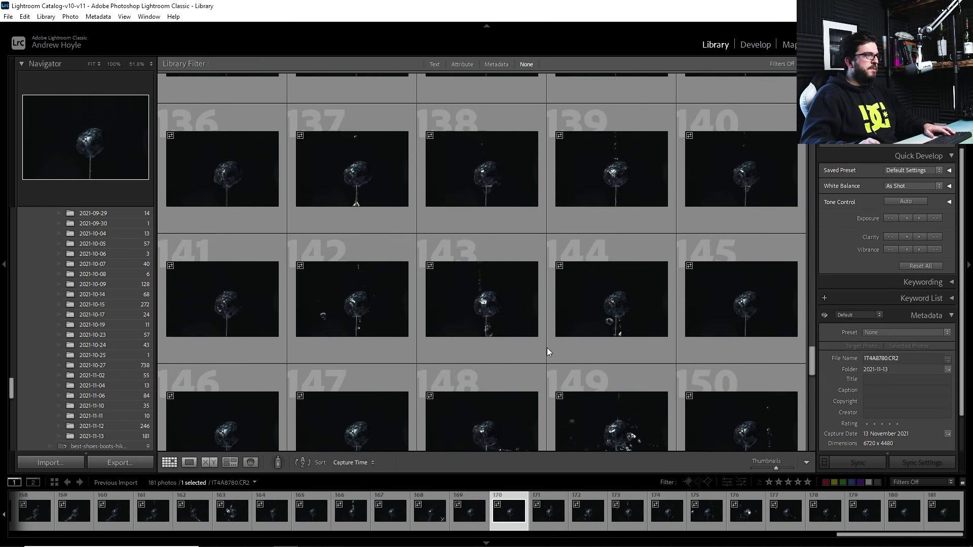
pyautogui.scroll(15, 527, 338)
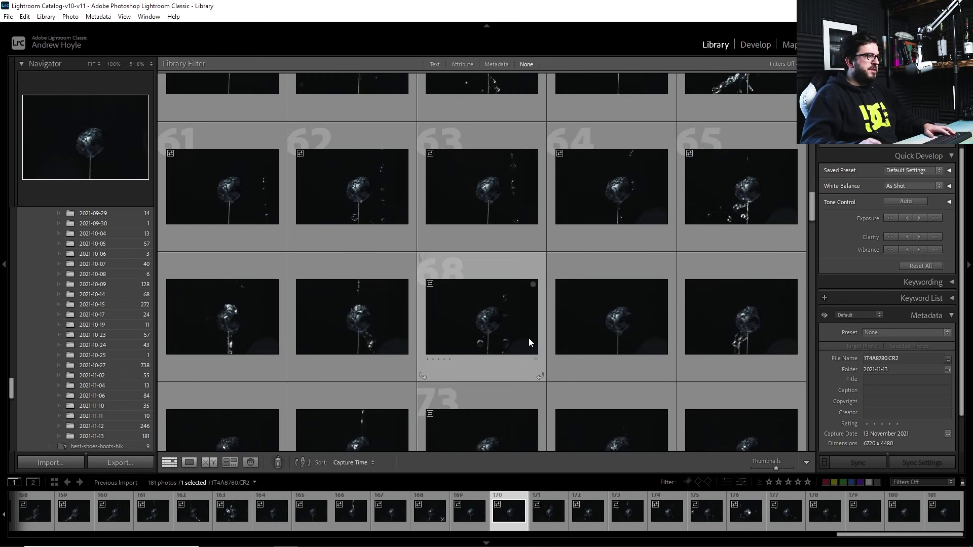
pyautogui.hotkey('ctrl', 'z')
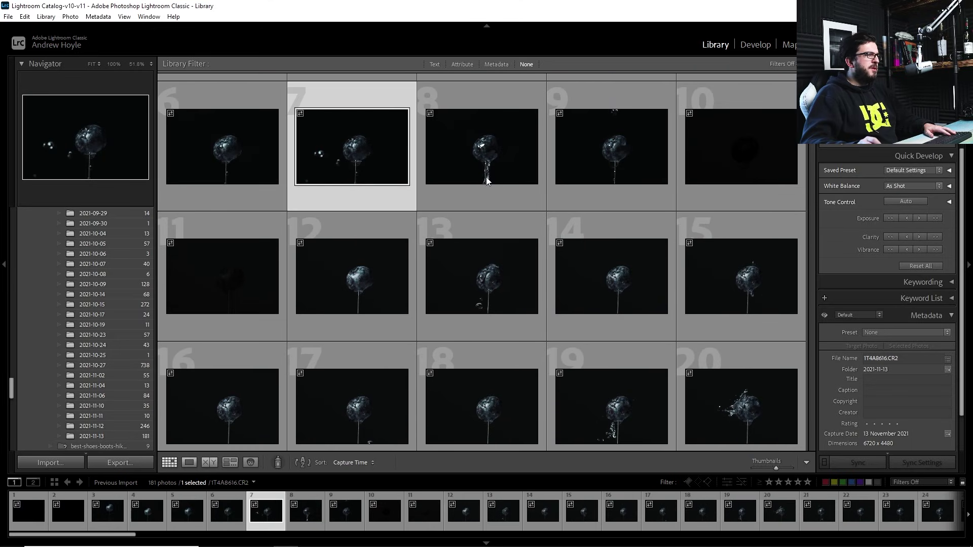
pyautogui.scroll(-1, 611, 297)
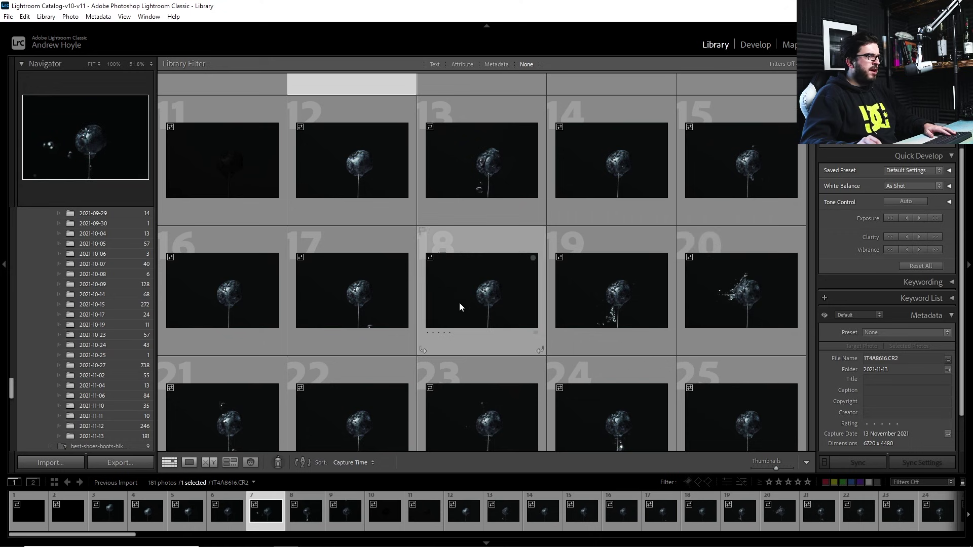
pyautogui.scroll(2, 454, 307)
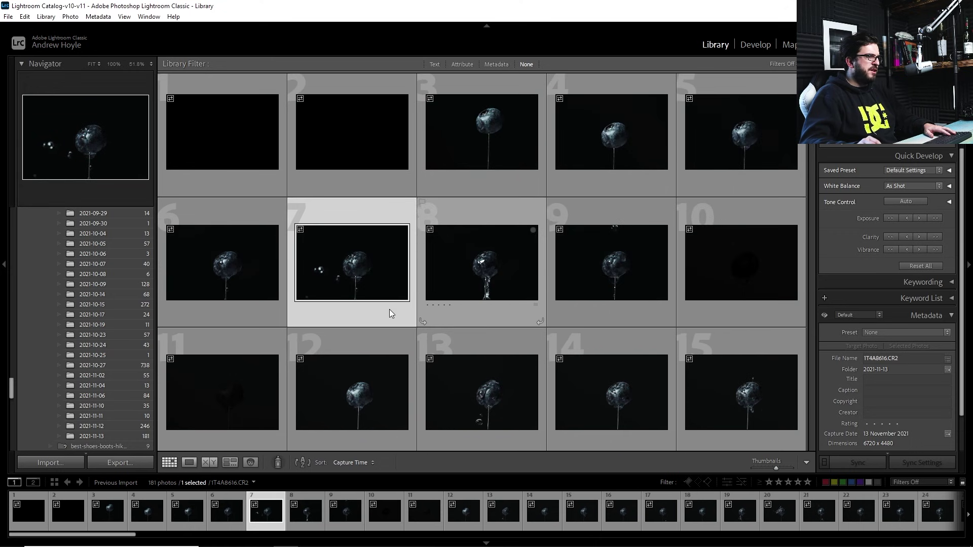
# - Open photo 7, with the blurred drops beside the blueberry, at full size and rate it one star
pyautogui.doubleClick(387, 294)
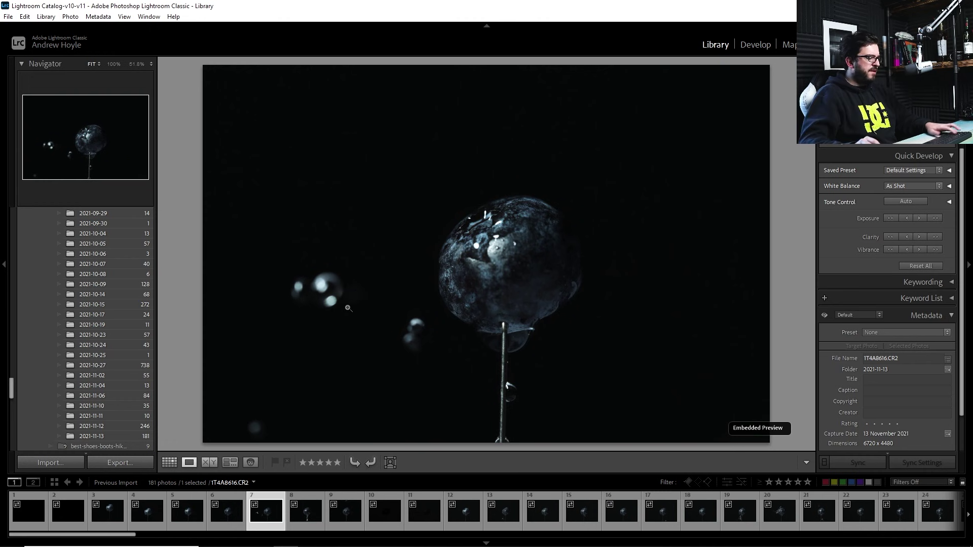
pyautogui.press('1')
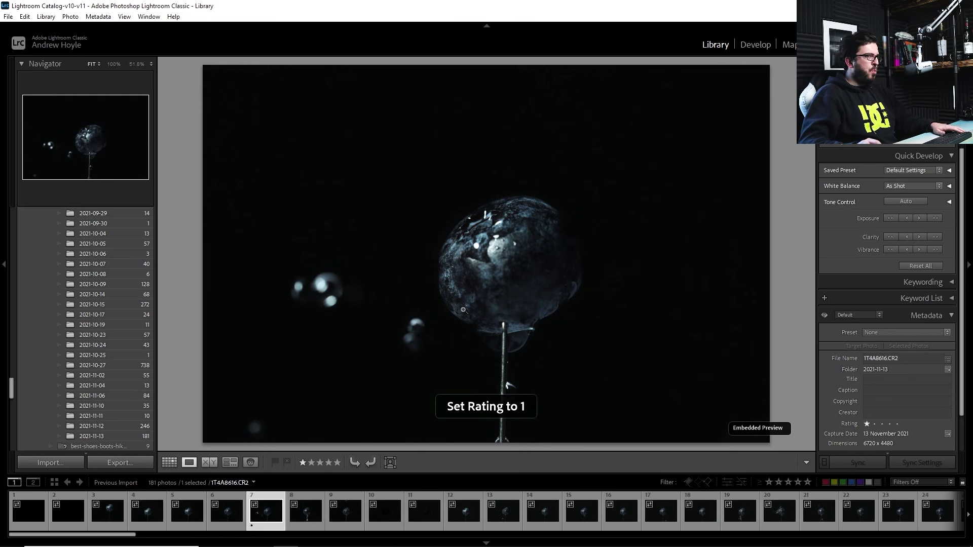
pyautogui.click(463, 309)
pyautogui.press('g')
# - Check photos 14 and 13 at full size and give photo 13 a one-star rating
pyautogui.doubleClick(600, 280)
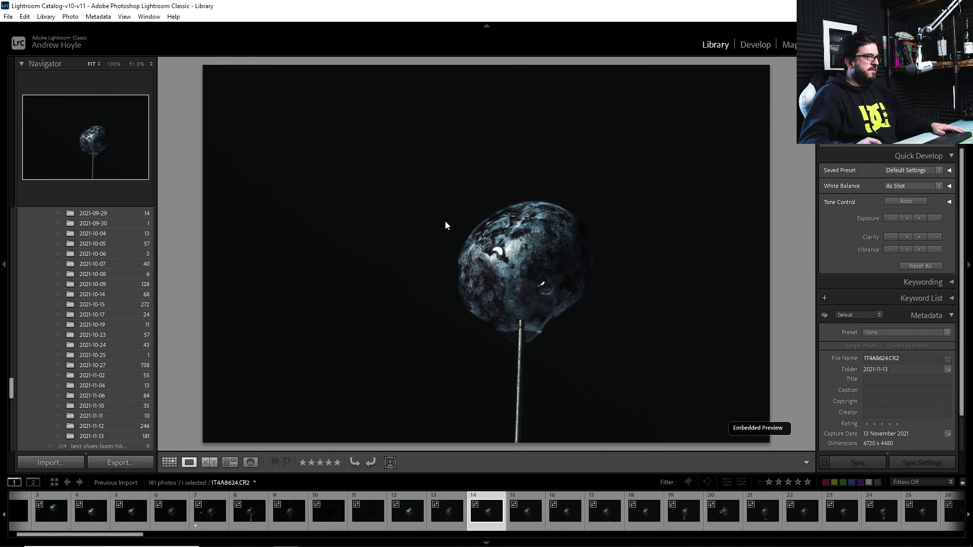
pyautogui.press('g')
pyautogui.doubleClick(488, 269)
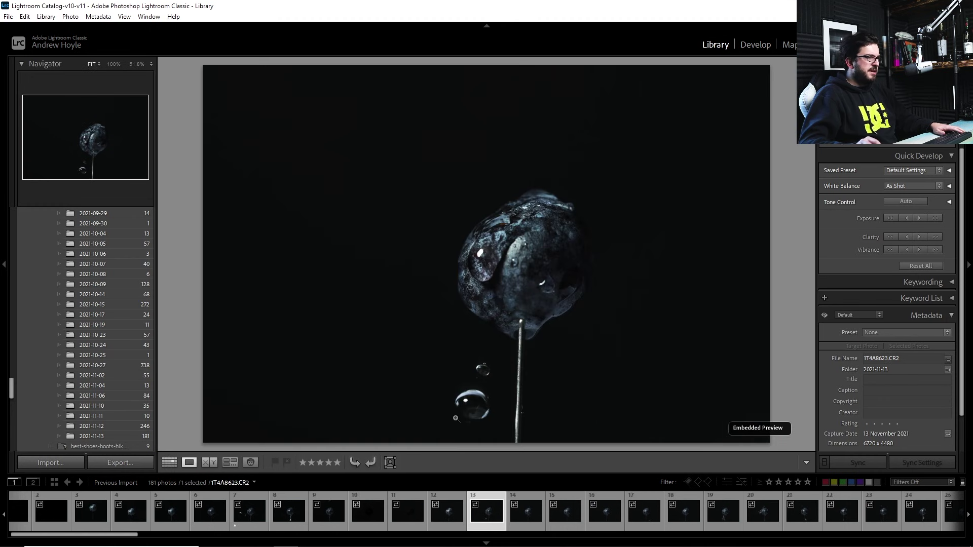
pyautogui.press('1')
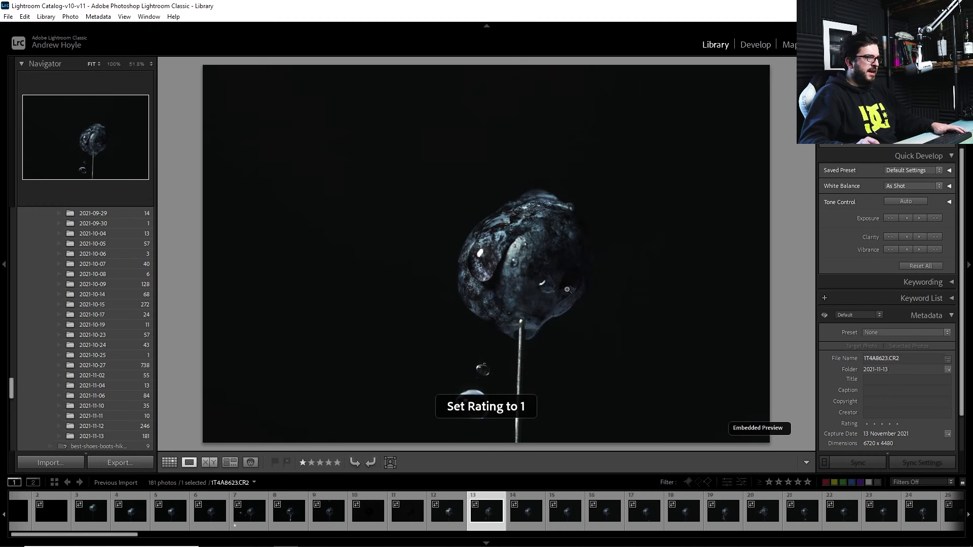
# - Open photo 20, with the splash bursting off the blueberry, and rate it one star
pyautogui.press('g')
pyautogui.scroll(-2, 633, 228)
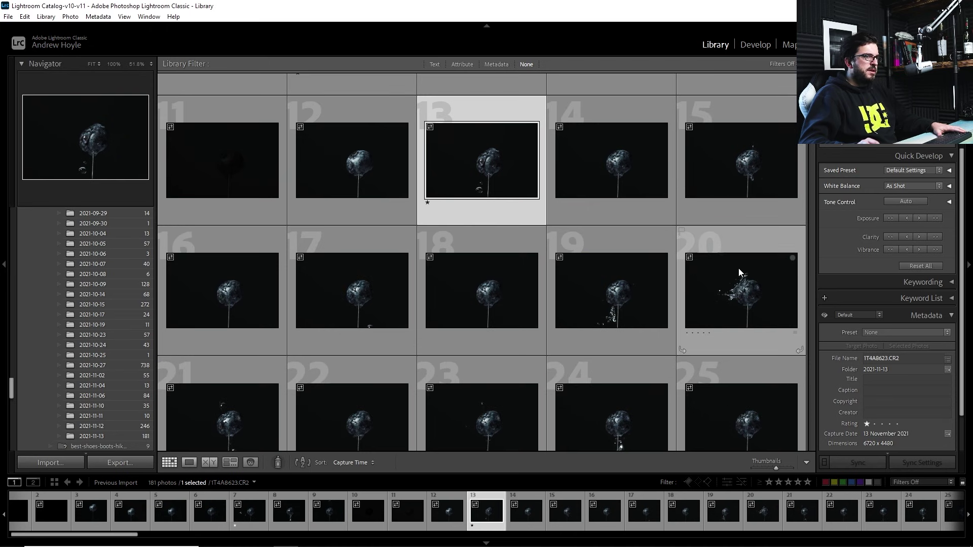
pyautogui.doubleClick(747, 294)
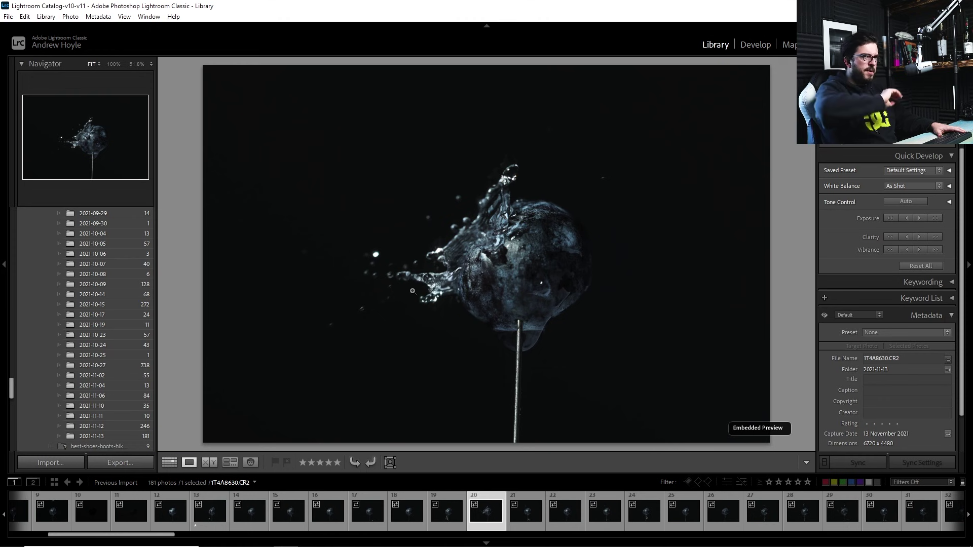
pyautogui.press('1')
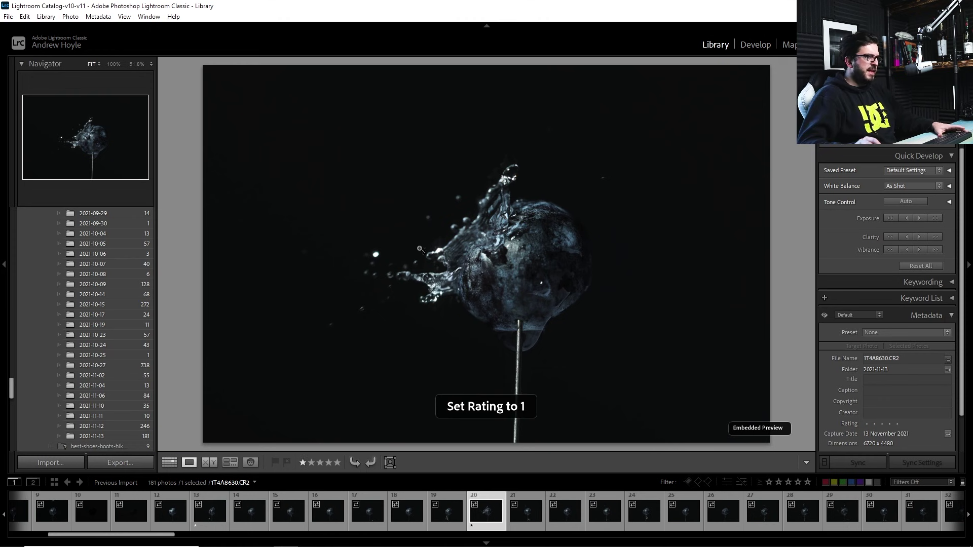
pyautogui.press('g')
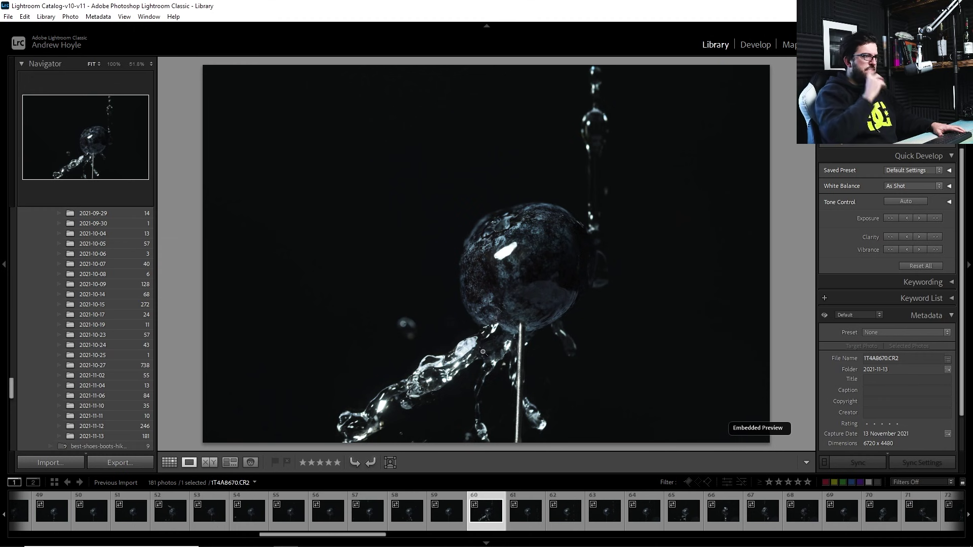
# - Check photo 62 at full size, then rate photo 65 one star
pyautogui.press('g')
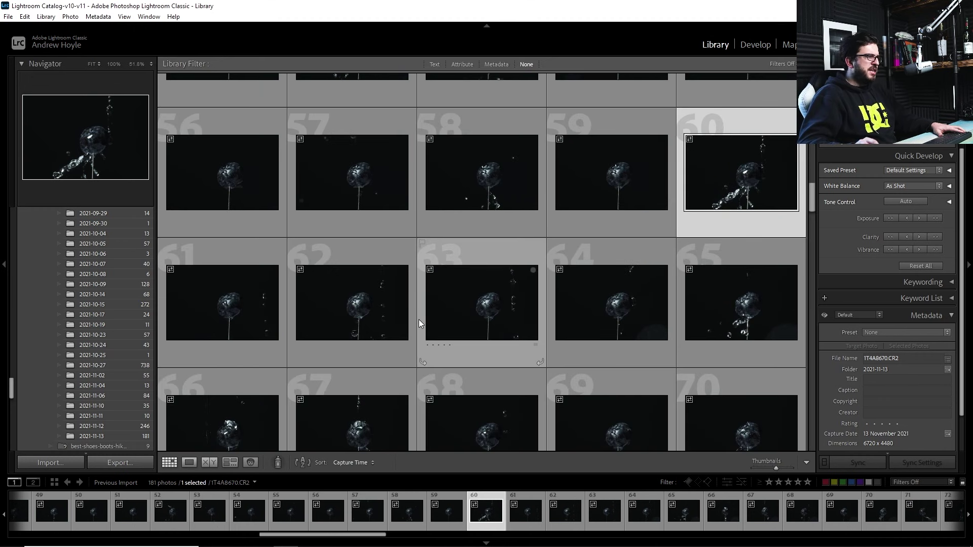
pyautogui.doubleClick(398, 337)
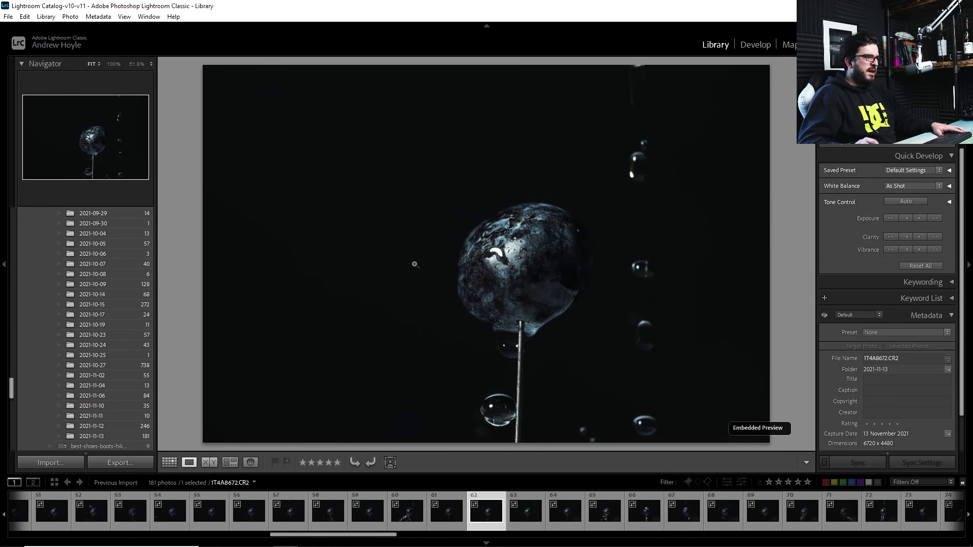
pyautogui.press('g')
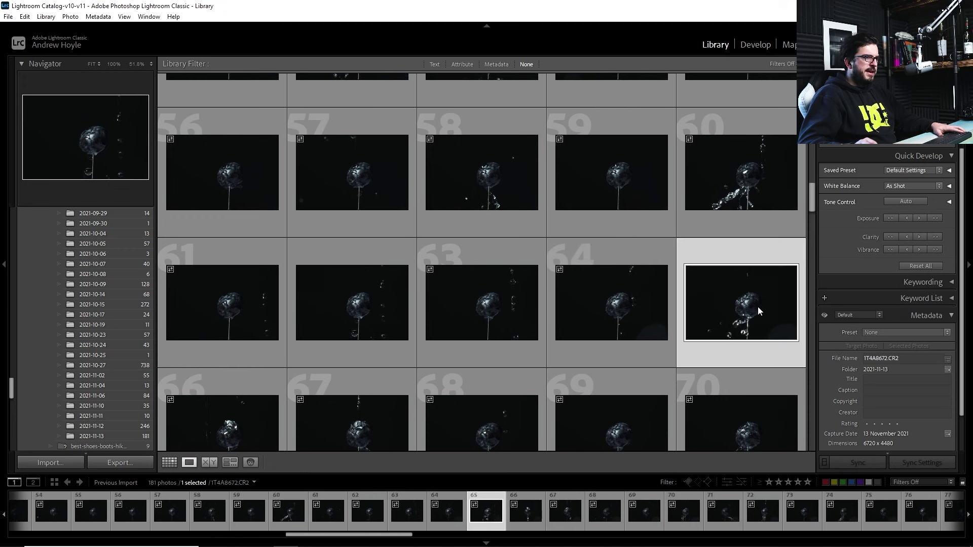
pyautogui.doubleClick(758, 309)
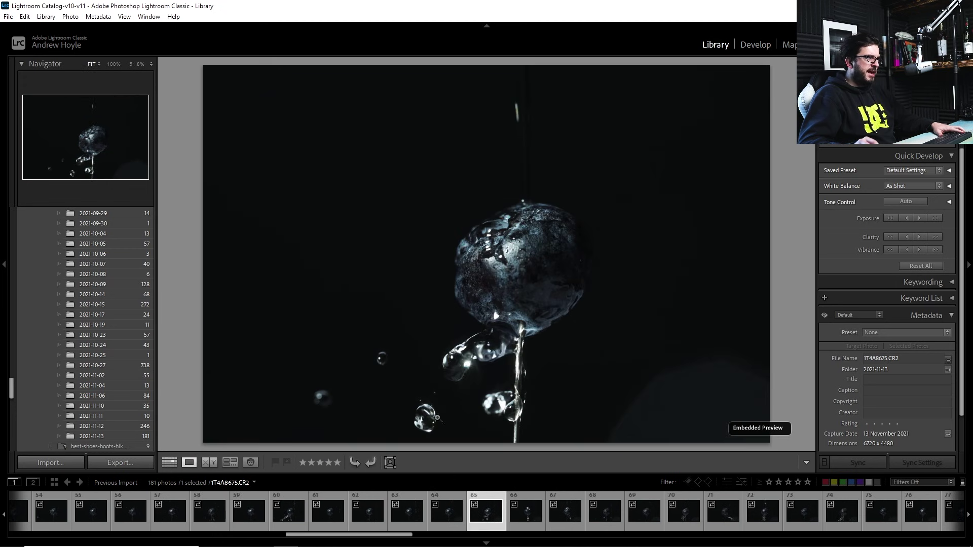
pyautogui.press('1')
pyautogui.press('g')
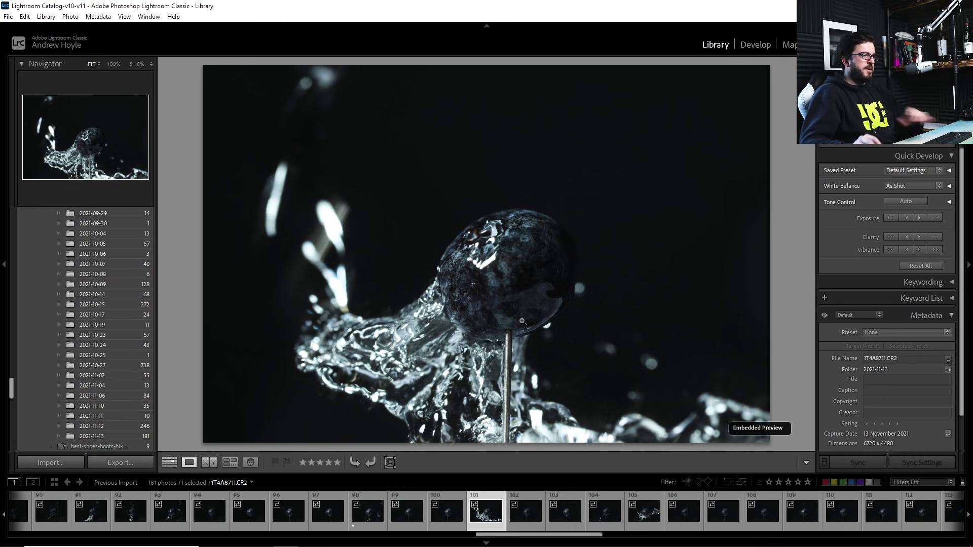
# - Go to the end of the shoot and filter the photos to those rated one star or higher
pyautogui.press('g')
pyautogui.press('End')
pyautogui.press('e')
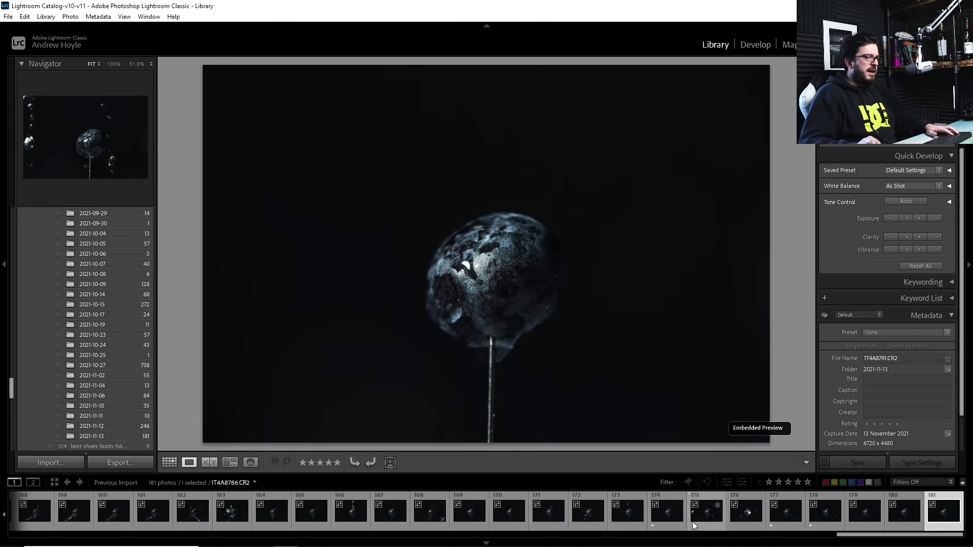
pyautogui.scroll(10, 829, 510)
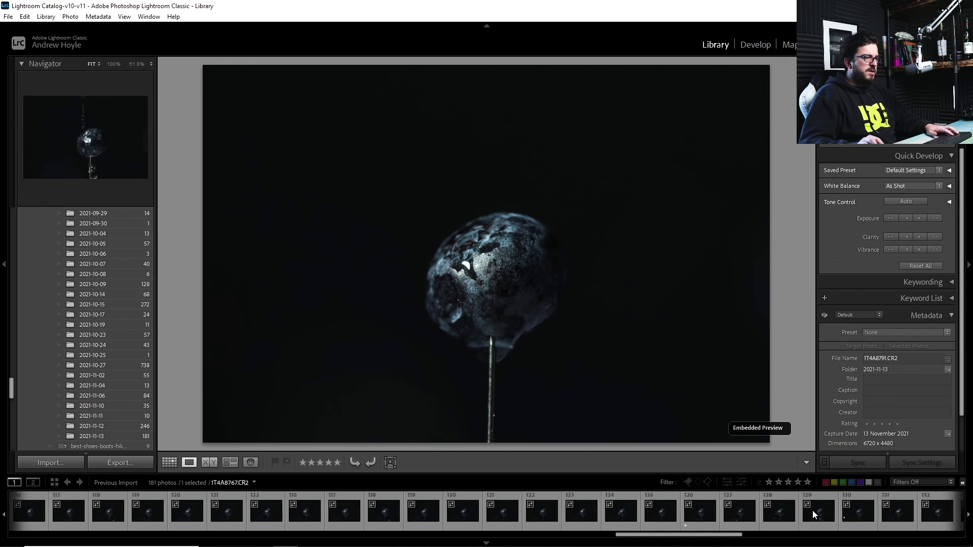
pyautogui.scroll(6, 813, 512)
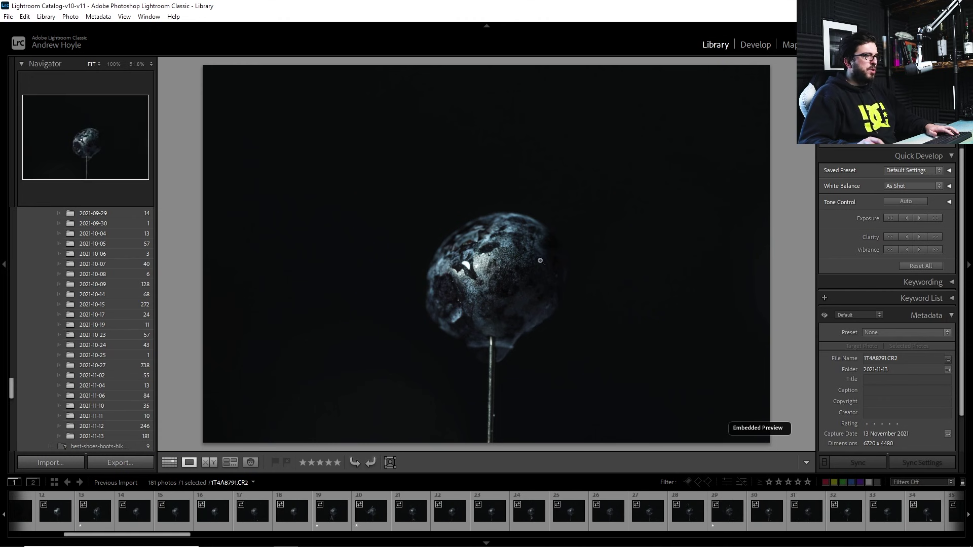
pyautogui.press('g')
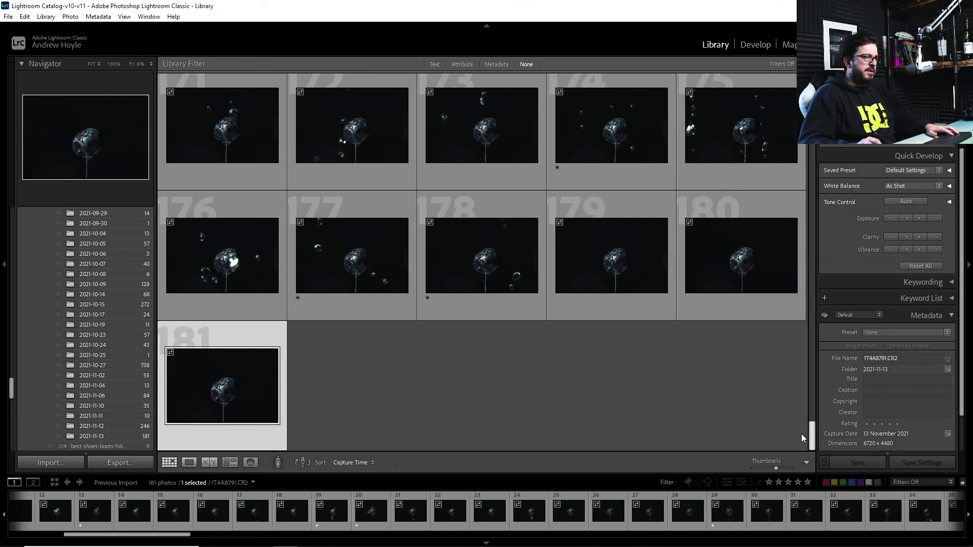
pyautogui.click(769, 481)
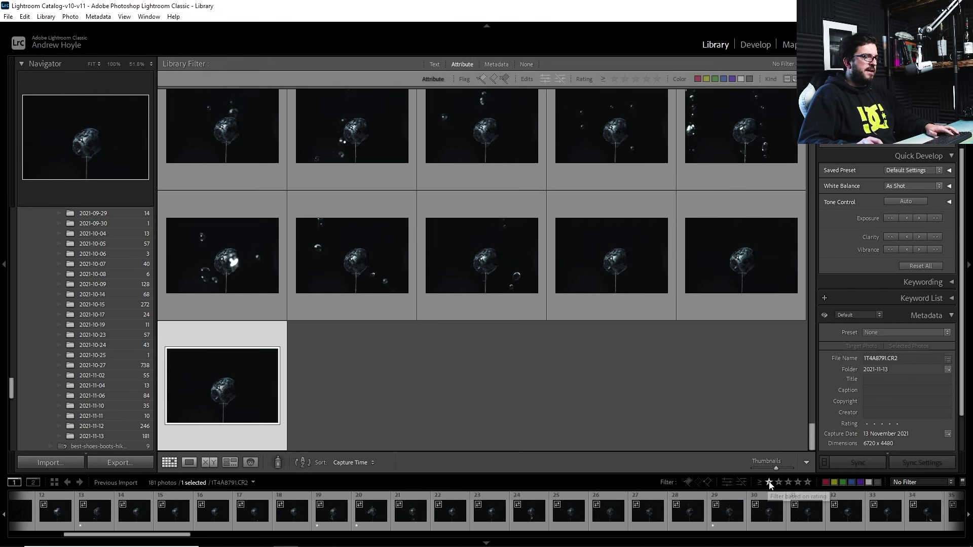
pyautogui.click(769, 482)
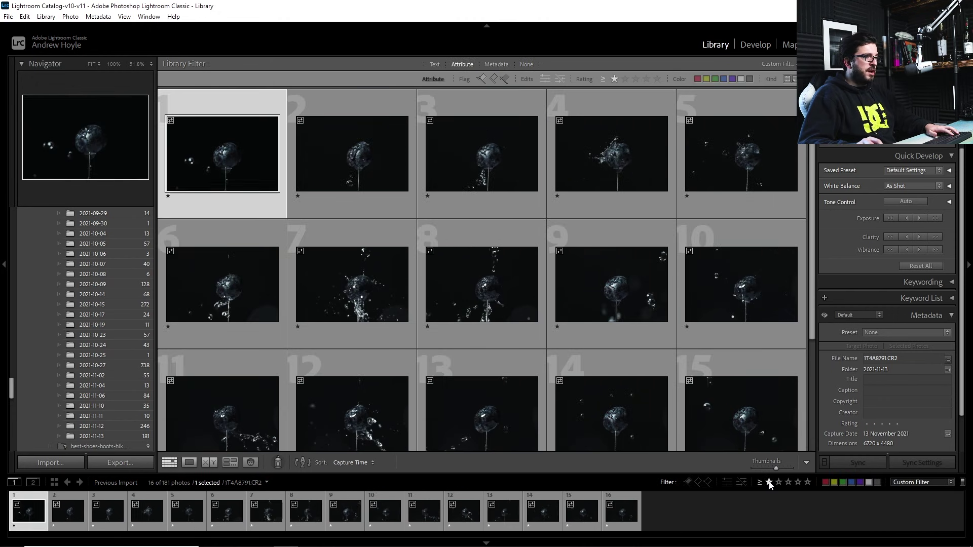
# - Review the filtered one-star photos in the grid and one after another at full size
pyautogui.scroll(-1, 429, 262)
pyautogui.scroll(2, 446, 289)
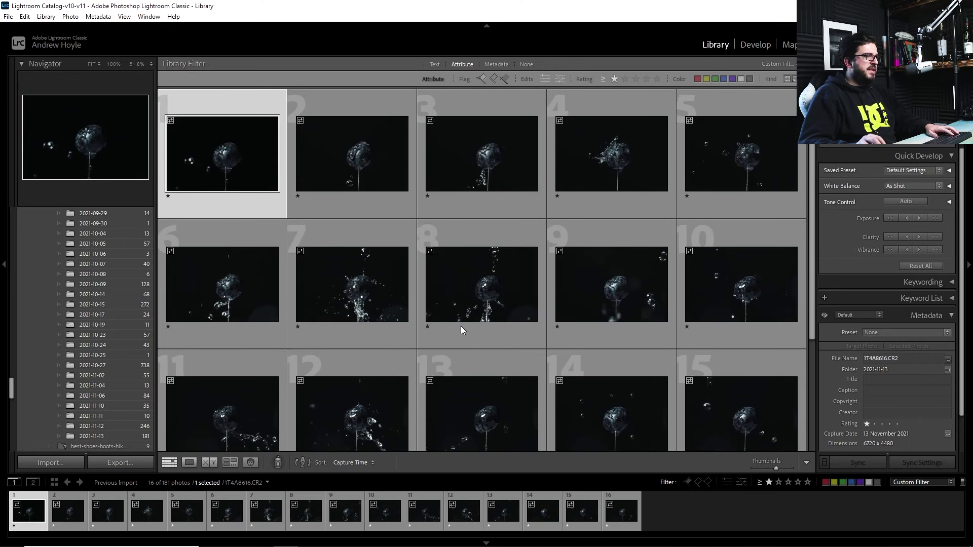
pyautogui.scroll(-3, 258, 165)
pyautogui.scroll(3, 250, 385)
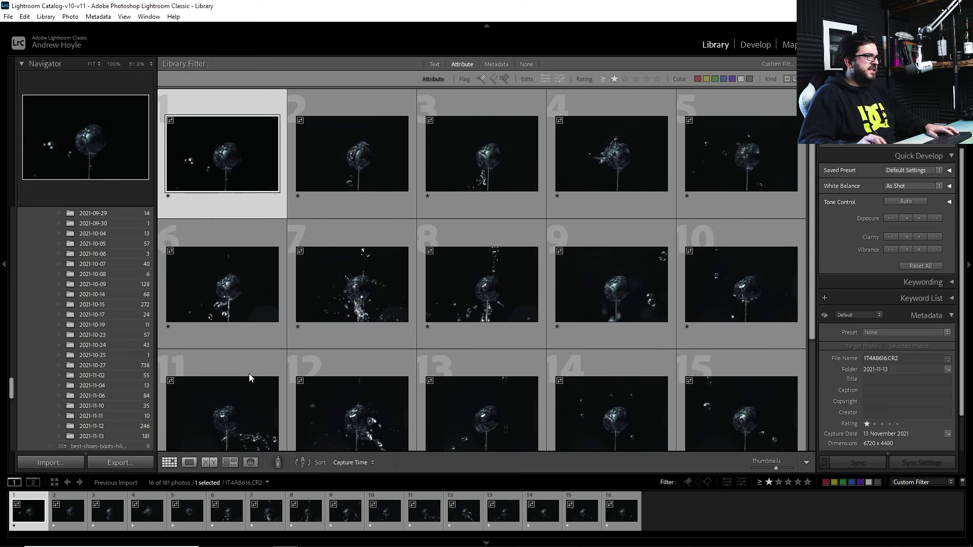
pyautogui.doubleClick(206, 148)
pyautogui.press('Right')
pyautogui.press('Right')
pyautogui.press('Right')
pyautogui.press('Right')
pyautogui.press('Right')
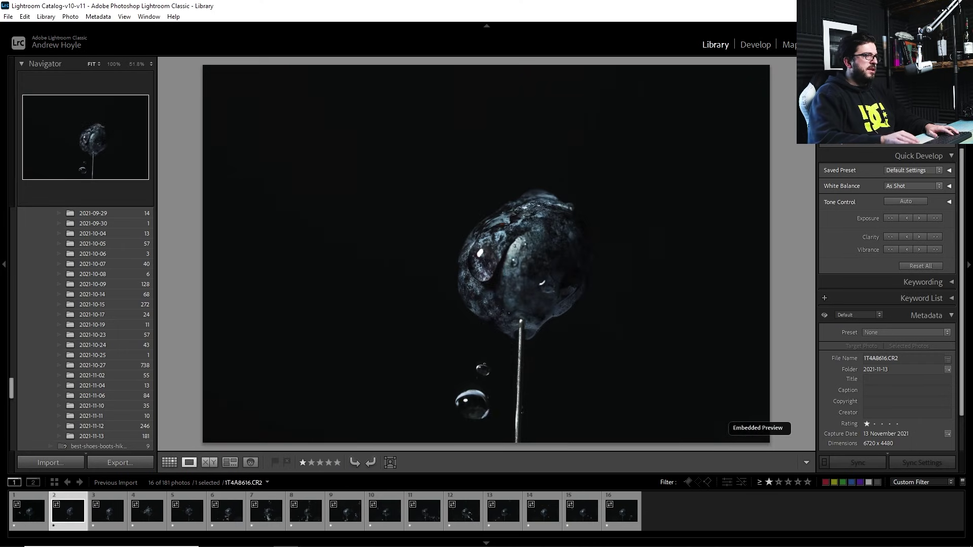
pyautogui.press('Left')
pyautogui.press('Left')
pyautogui.press('Right')
pyautogui.press('Right')
pyautogui.press('Right')
pyautogui.press('Right')
pyautogui.press('Right')
pyautogui.press('Right')
pyautogui.press('Right')
pyautogui.press('Right')
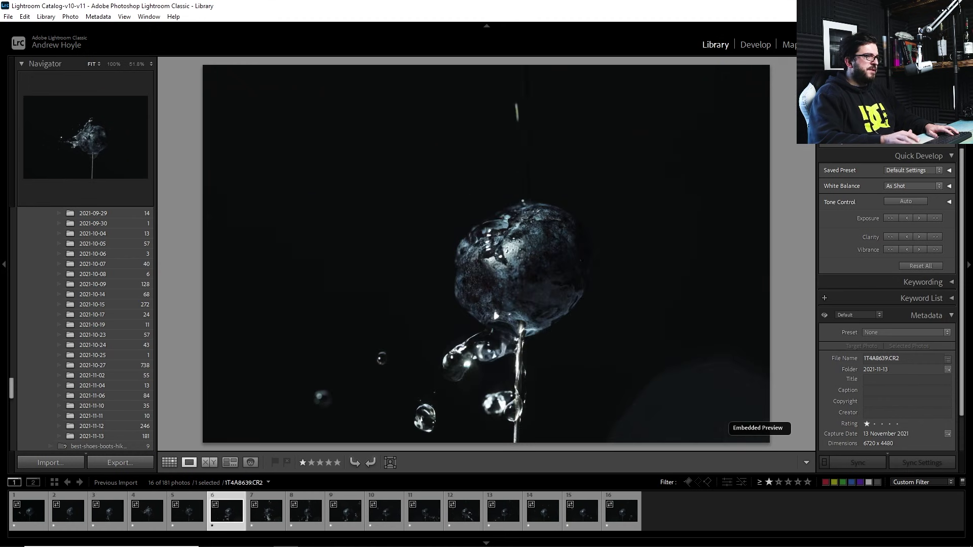
pyautogui.press('Right')
pyautogui.press('Left')
pyautogui.press('Left')
pyautogui.press('Left')
pyautogui.press('Left')
pyautogui.press('Left')
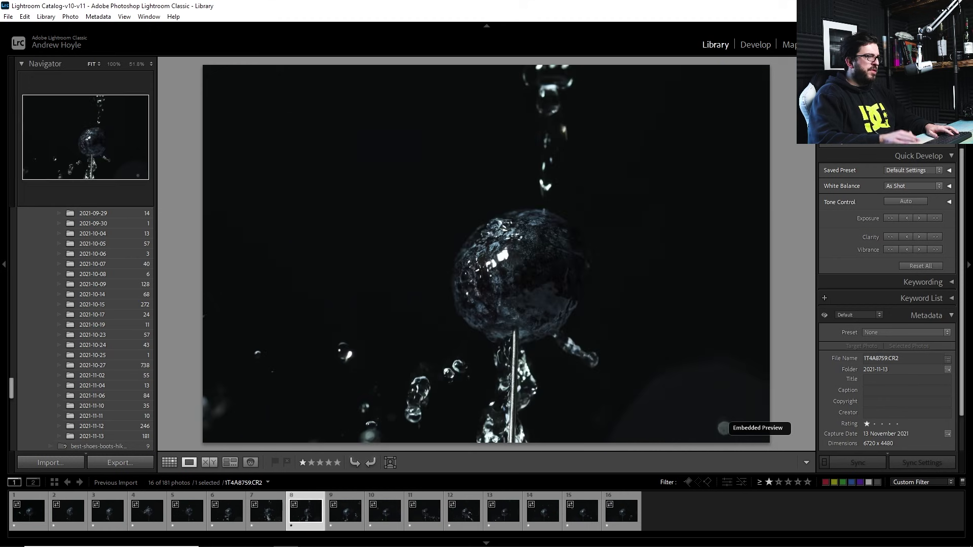
# - Open the first one-star photo in Develop and set its Exposure to +0.65 and Shadows to +46
pyautogui.press('g')
pyautogui.scroll(1, 229, 152)
pyautogui.doubleClick(229, 164)
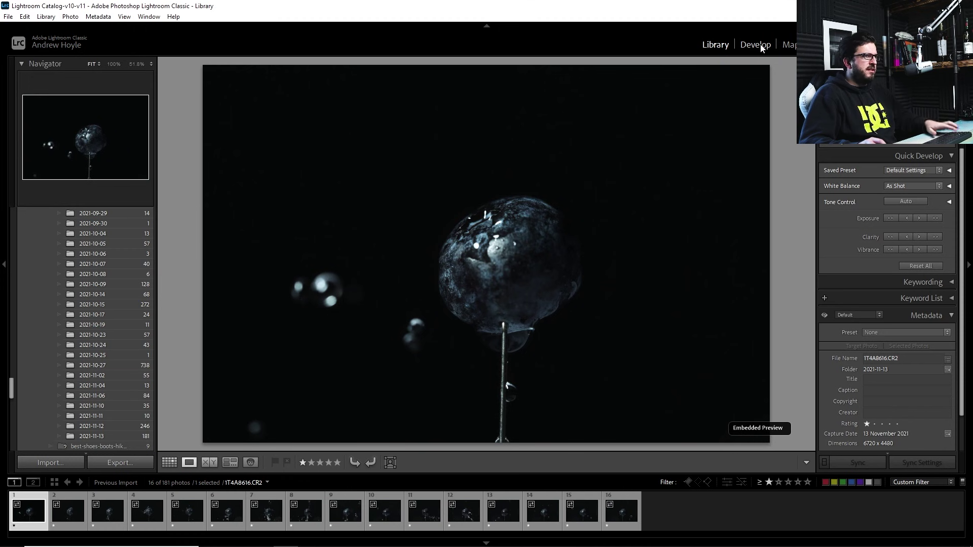
pyautogui.click(756, 45)
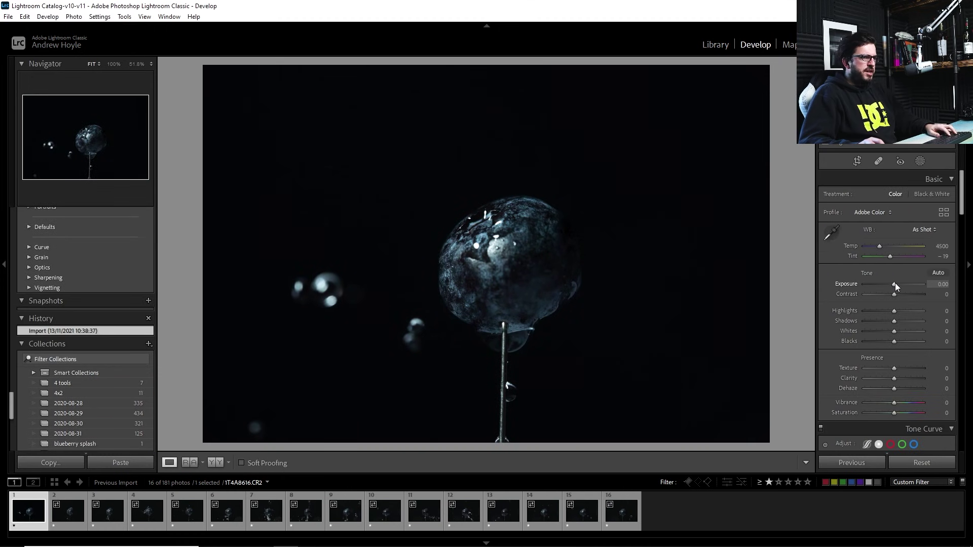
pyautogui.moveTo(895, 283); pyautogui.dragTo(898, 283)
pyautogui.moveTo(896, 321); pyautogui.dragTo(909, 337)
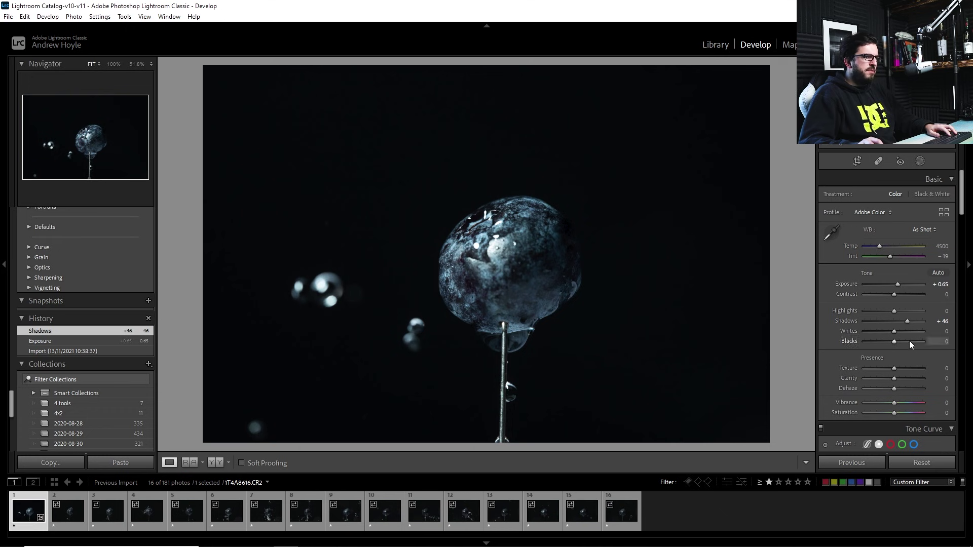
# - Set the first photo's Shadows to +30 and Whites to +18, and return to the Library
pyautogui.moveTo(907, 321); pyautogui.dragTo(902, 322)
pyautogui.moveTo(894, 332); pyautogui.dragTo(899, 331)
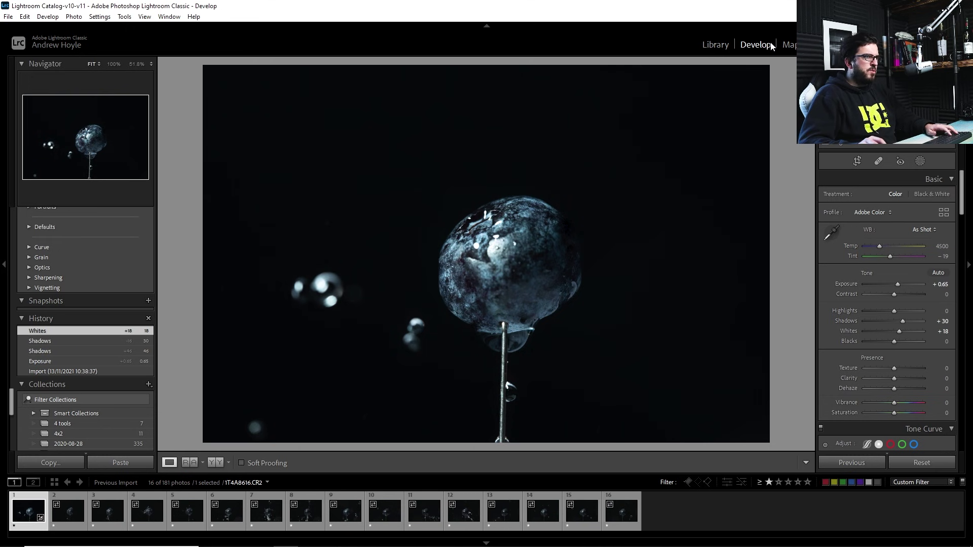
pyautogui.click(715, 46)
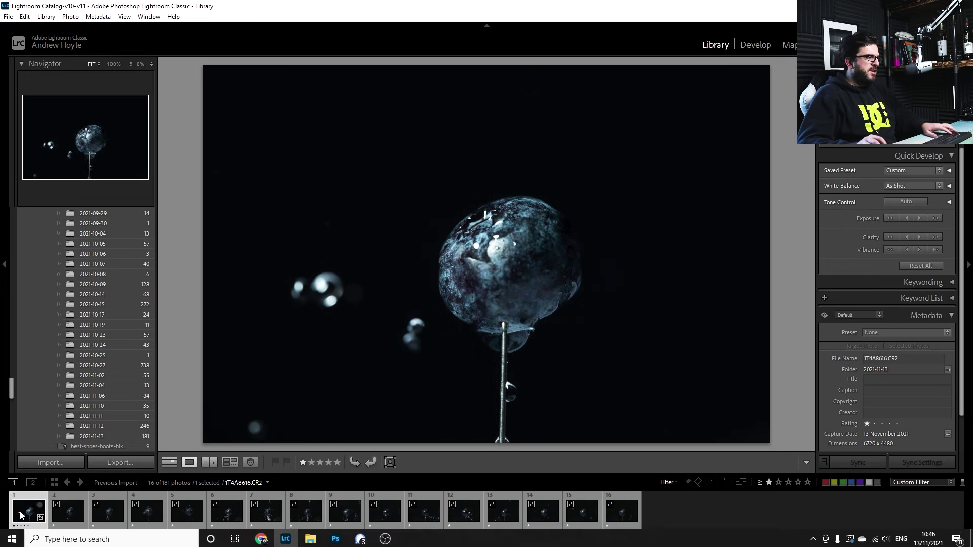
# - Select all 16 filtered photos and synchronize the first photo's develop settings to them with the default setting groups
pyautogui.keyDown('shift'); pyautogui.click(621, 511); pyautogui.keyUp('shift')
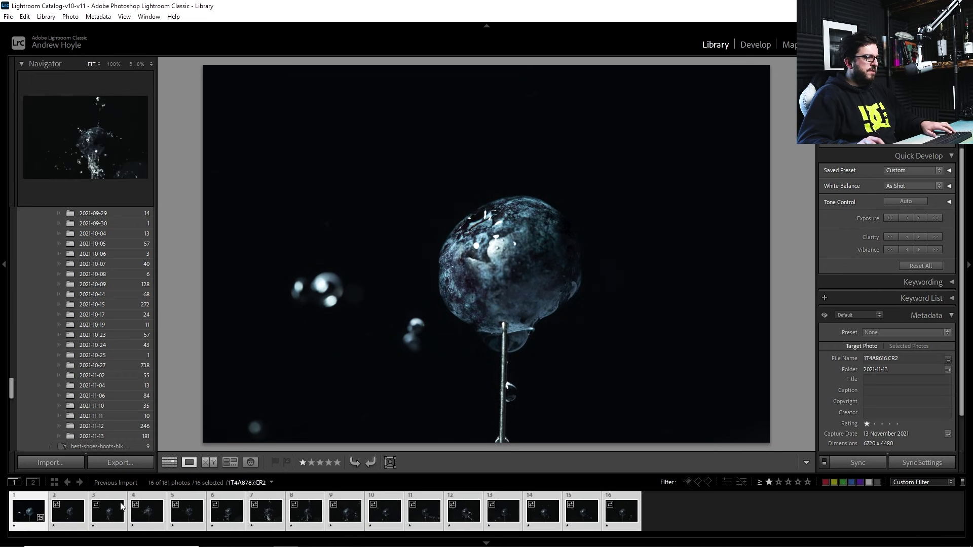
pyautogui.rightClick(26, 510)
pyautogui.moveTo(137, 395)
pyautogui.click(227, 450)
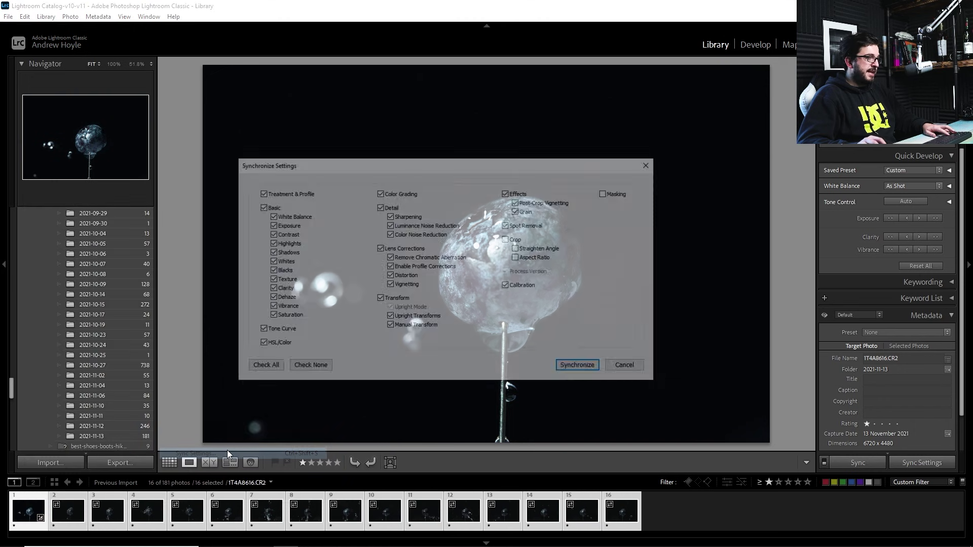
pyautogui.press('Return')
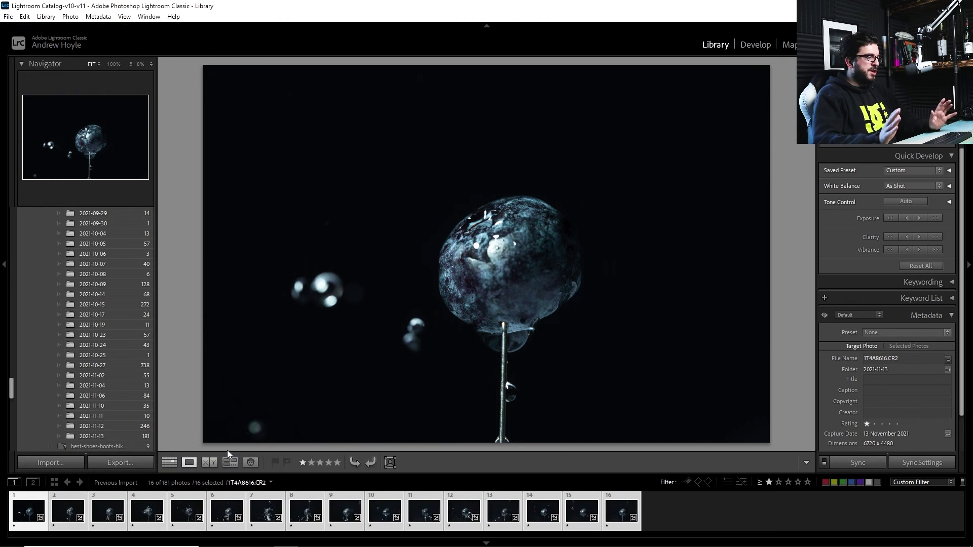
# - Check a few of the synchronized photos, and open all 16 as layers in a single Photoshop document
pyautogui.click(461, 509)
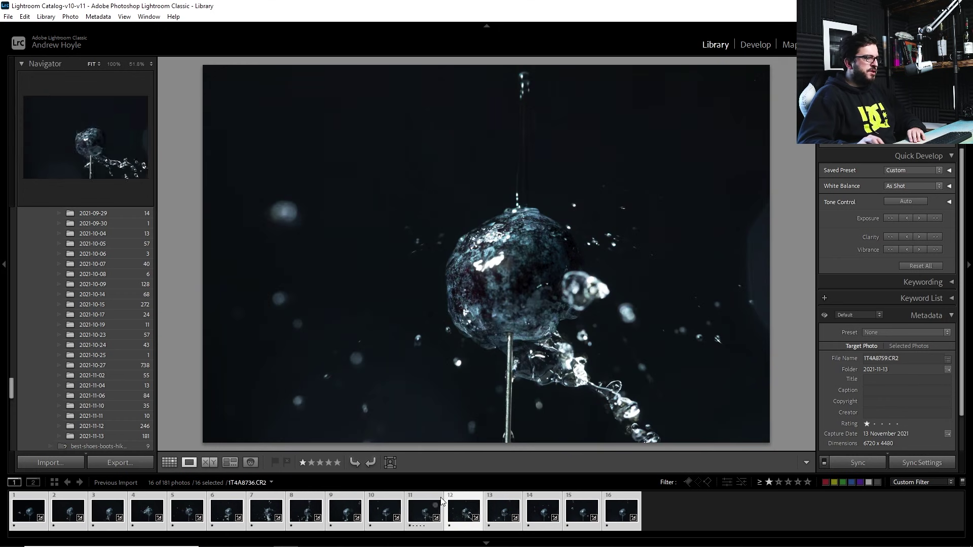
pyautogui.click(659, 517)
pyautogui.click(622, 510)
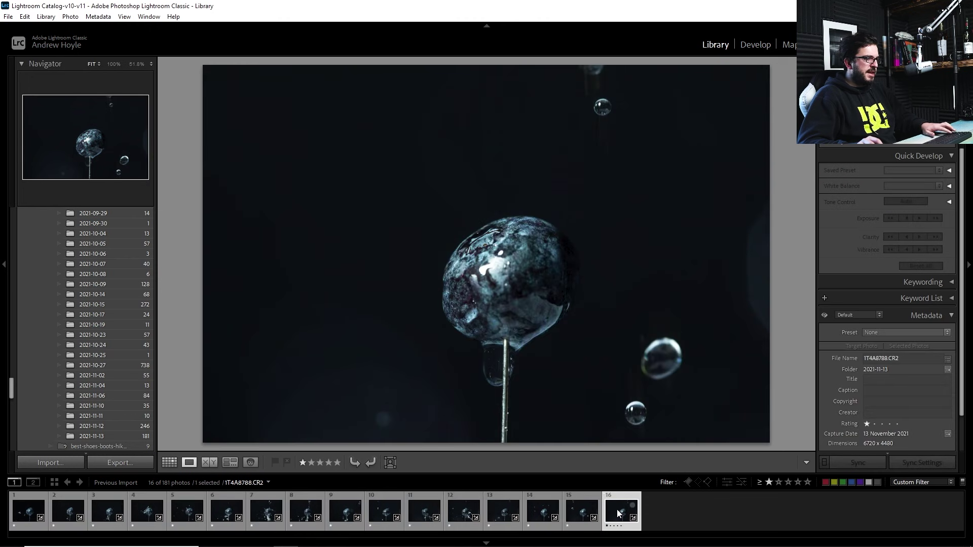
pyautogui.press('capslock')
pyautogui.click(674, 515)
pyautogui.click(619, 511)
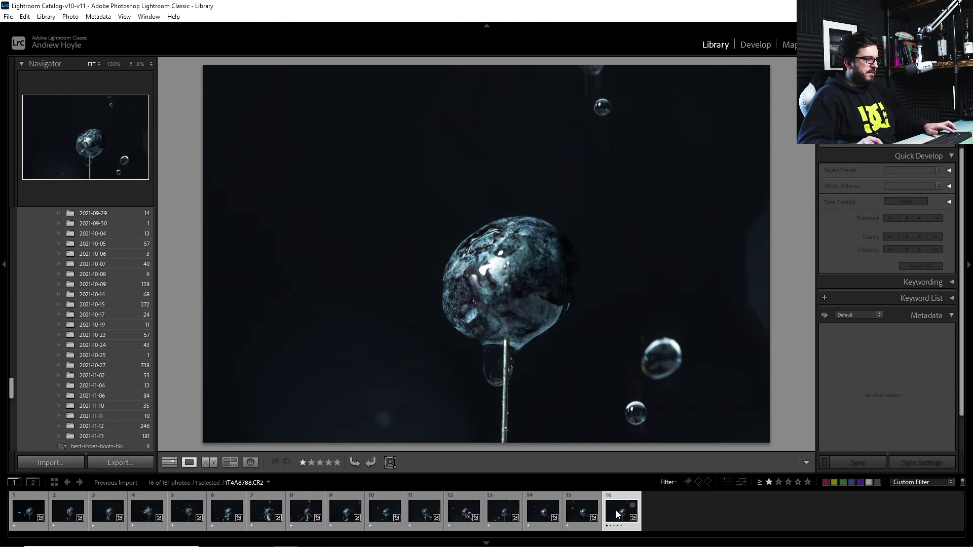
pyautogui.rightClick(619, 514)
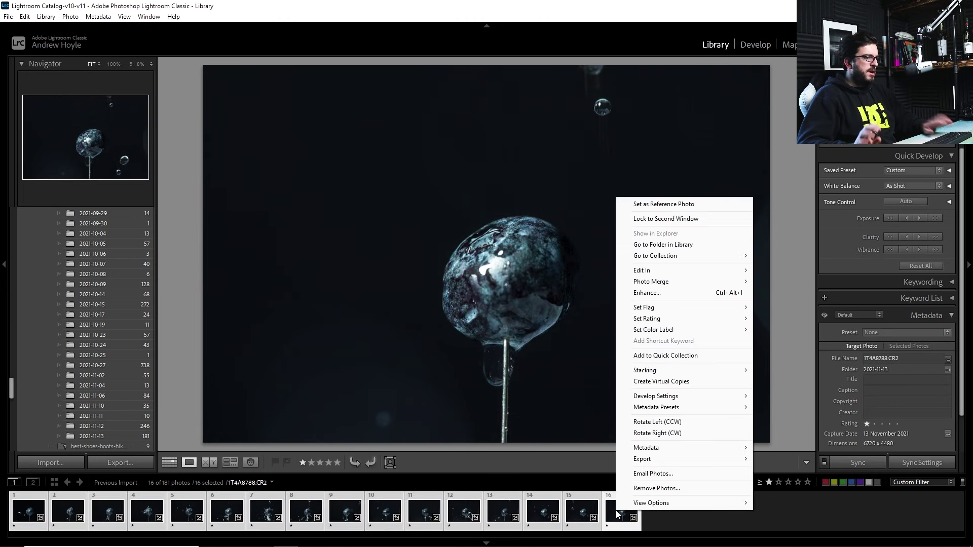
pyautogui.moveTo(742, 276)
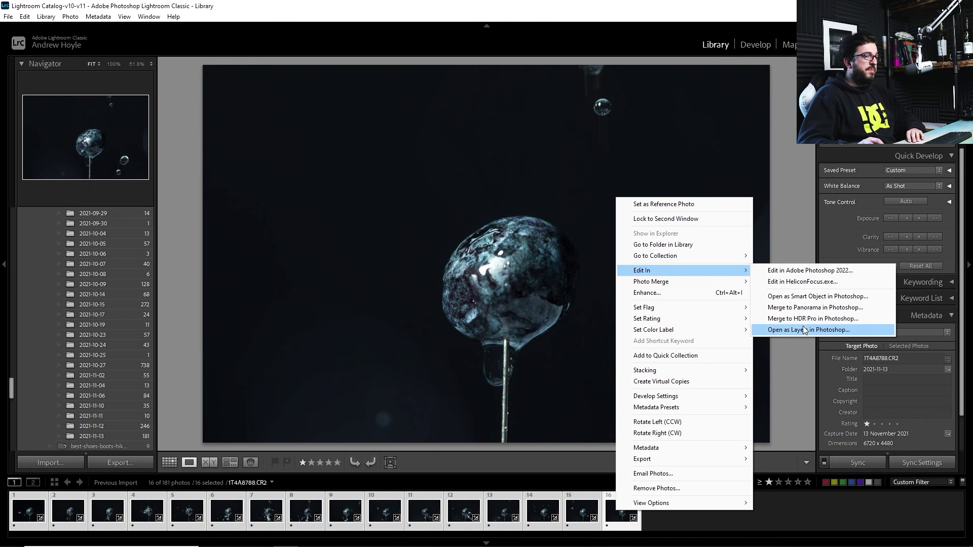
pyautogui.click(805, 329)
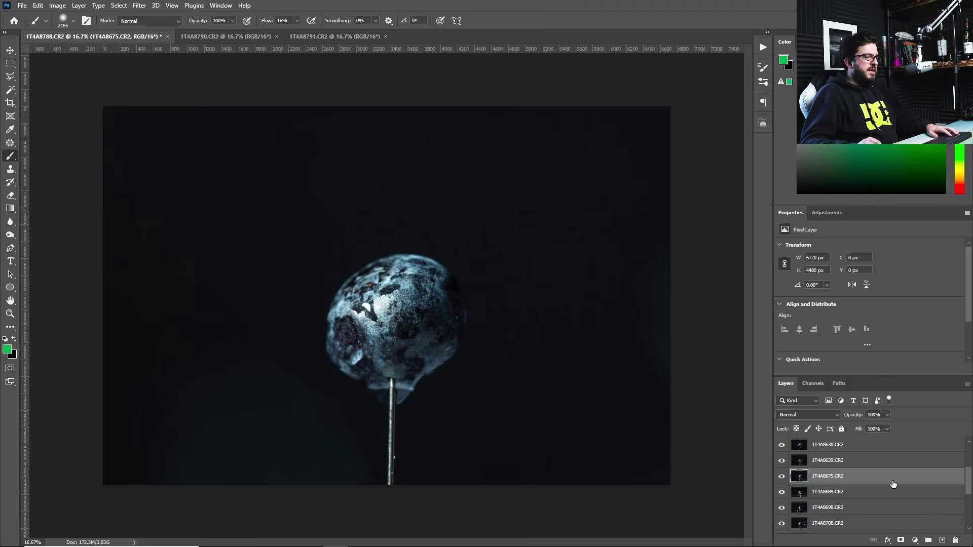
# - Look through the stack of photo layers and hide the Focus front and Focus mid layers
pyautogui.scroll(-3, 893, 484)
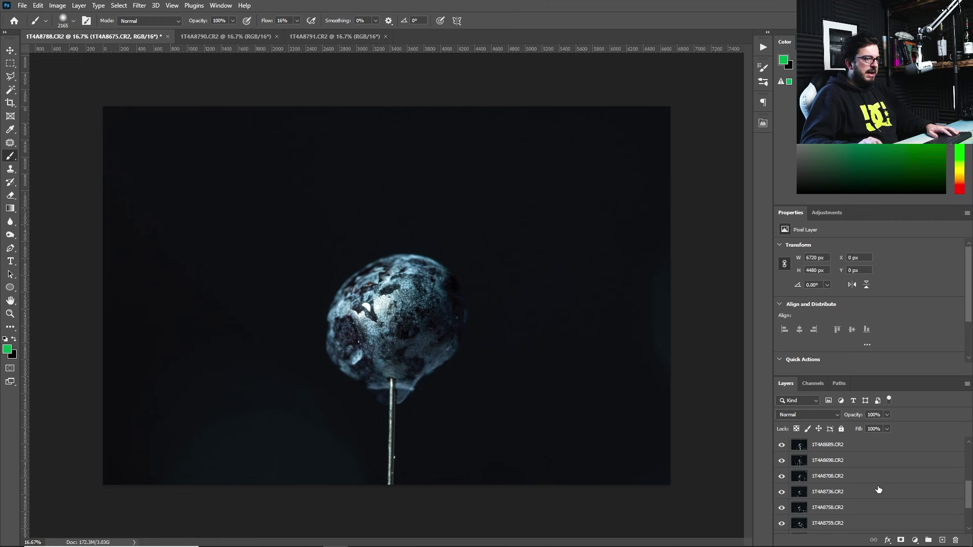
pyautogui.scroll(4, 874, 502)
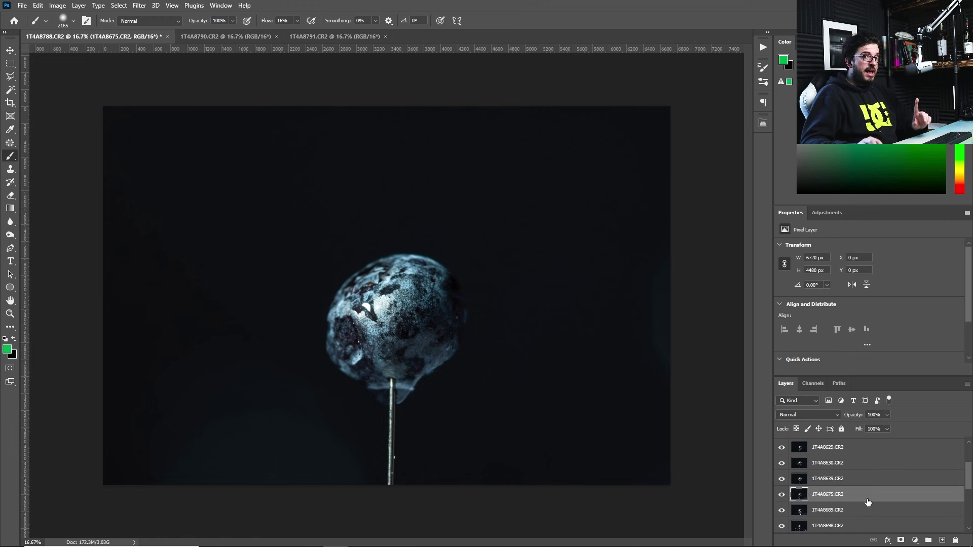
pyautogui.scroll(3, 868, 502)
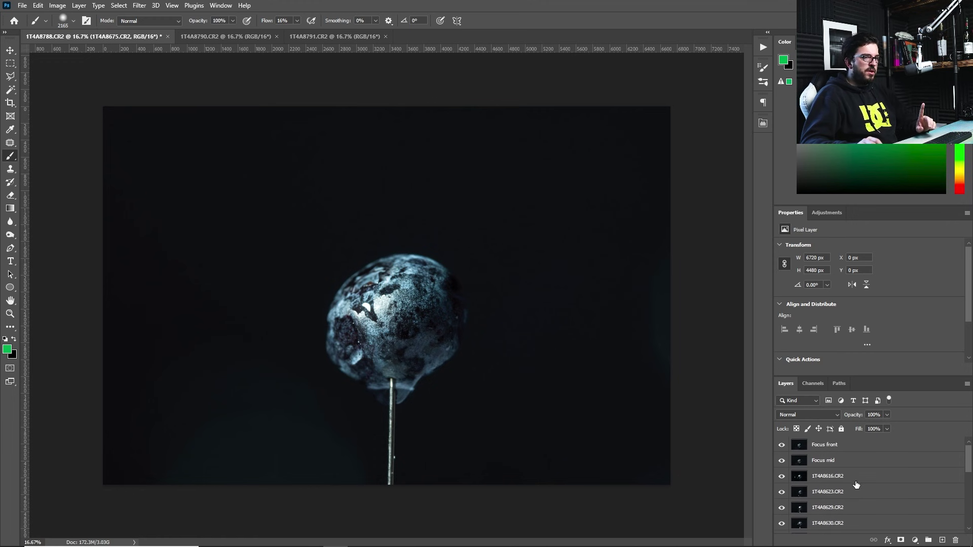
pyautogui.click(832, 448)
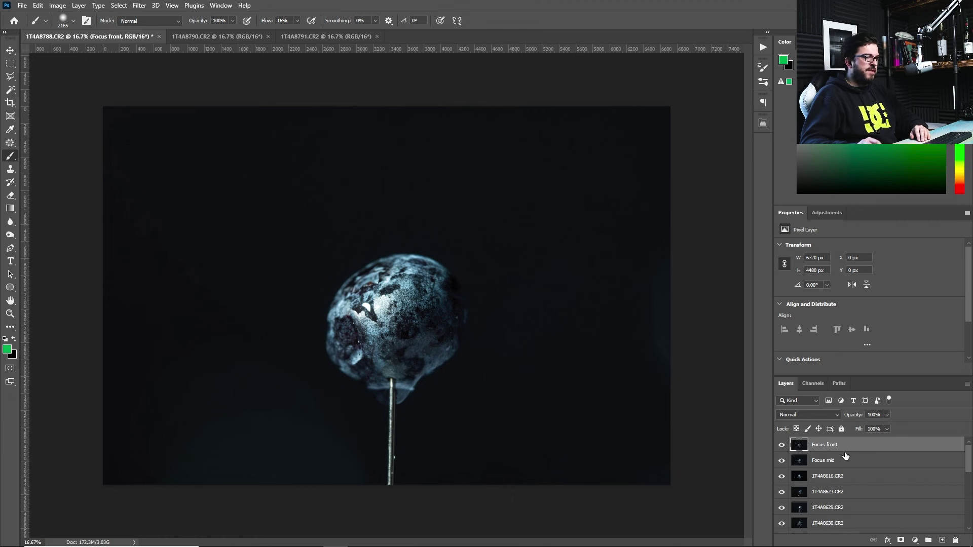
pyautogui.click(841, 462)
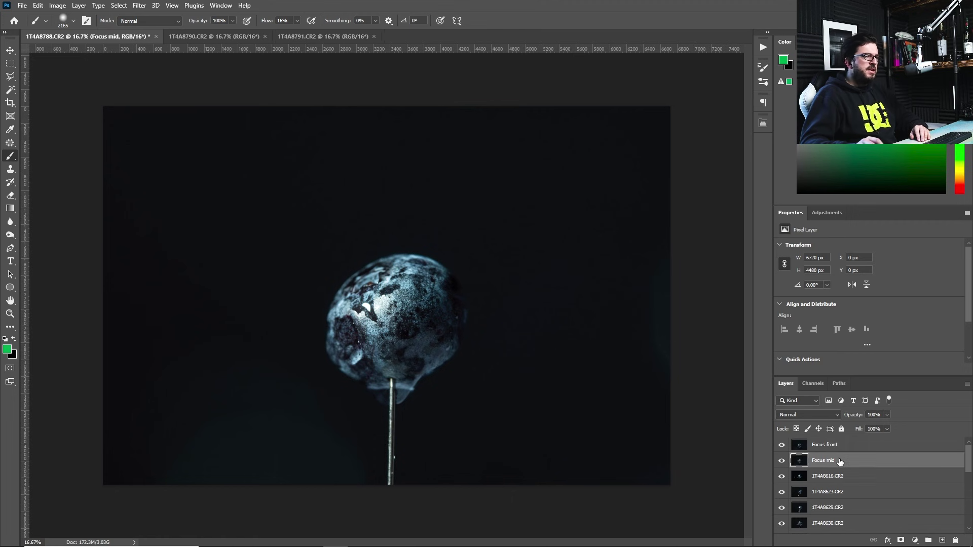
pyautogui.click(782, 460)
pyautogui.scroll(-1, 837, 480)
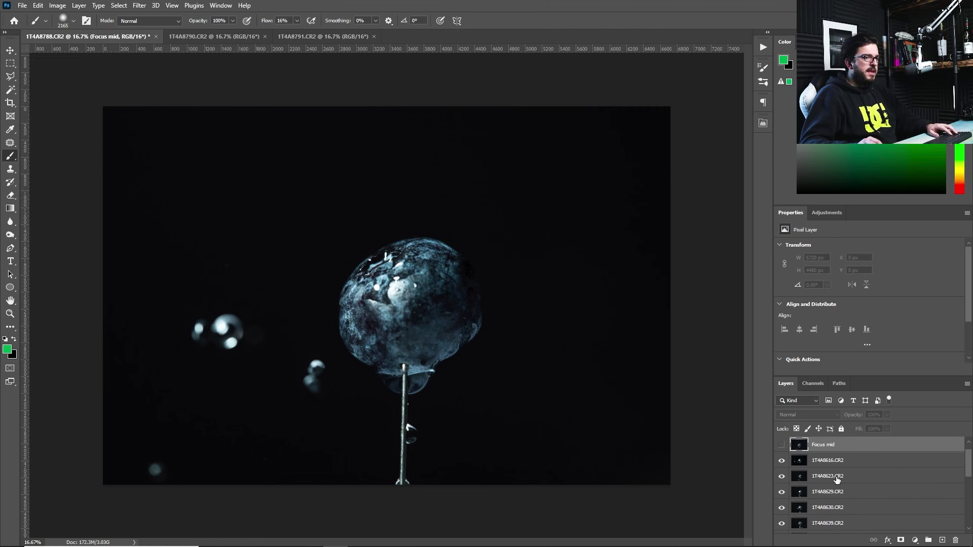
pyautogui.scroll(-2, 835, 478)
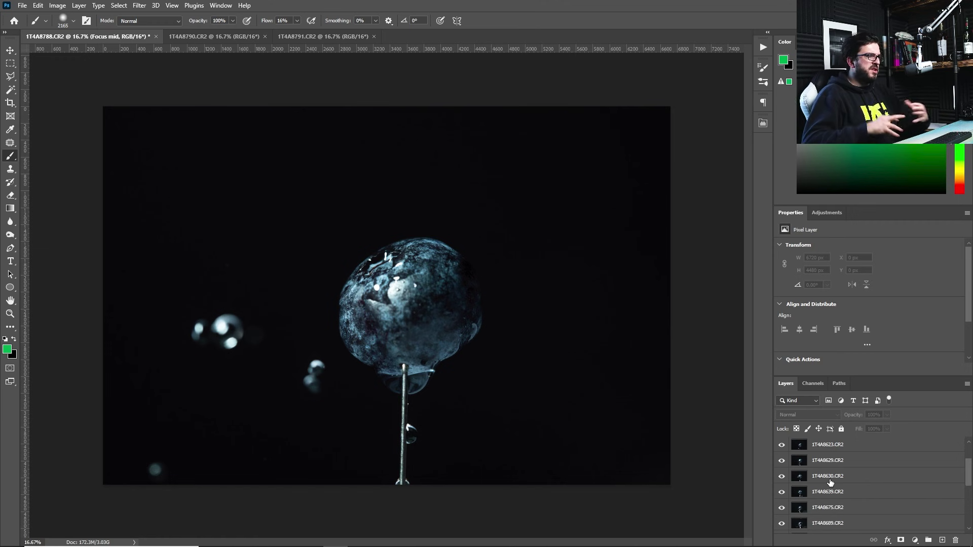
# - Hide the photo layers 1T4A8616.CR2, 1T4A8623.CR2 and 1T4A8629.CR2 one after another to uncover 1T4A8630.CR2
pyautogui.scroll(1, 796, 458)
pyautogui.scroll(1, 796, 458)
pyautogui.click(781, 460)
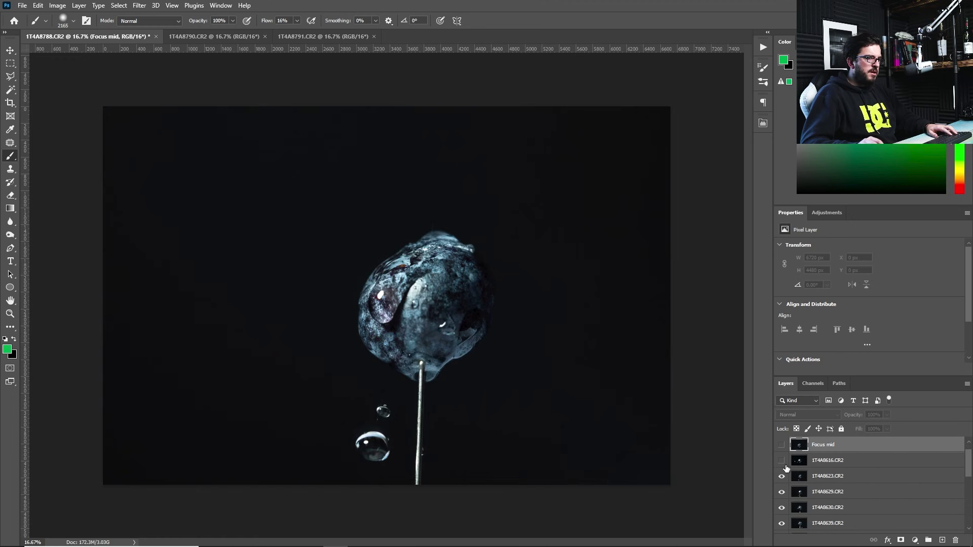
pyautogui.click(782, 475)
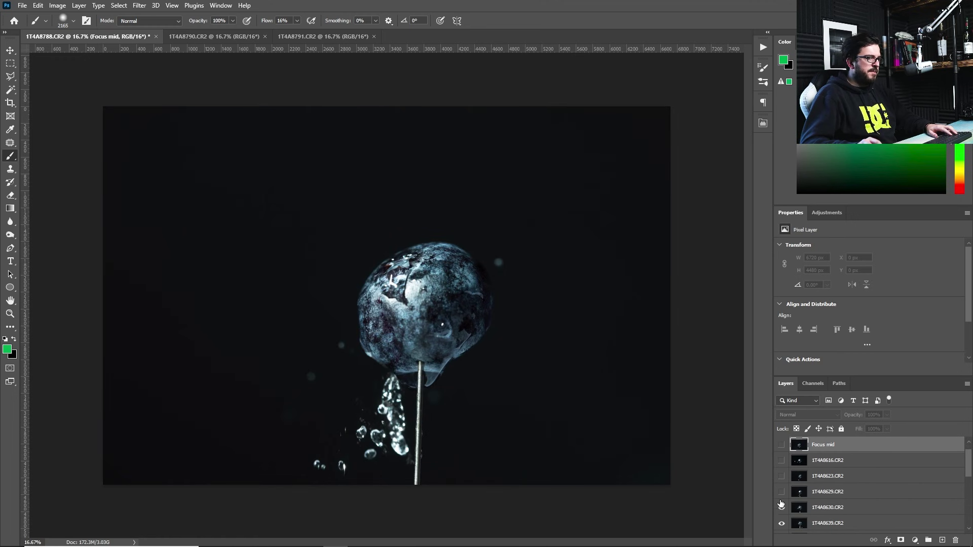
pyautogui.click(781, 494)
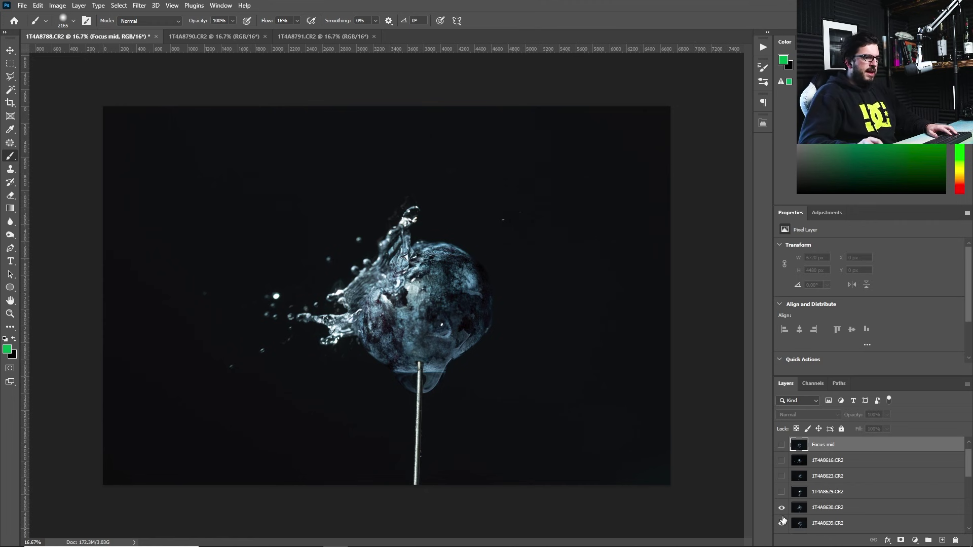
# - Rename the 1T4A8630.CR2 layer as crown
pyautogui.click(827, 508)
pyautogui.doubleClick(827, 507)
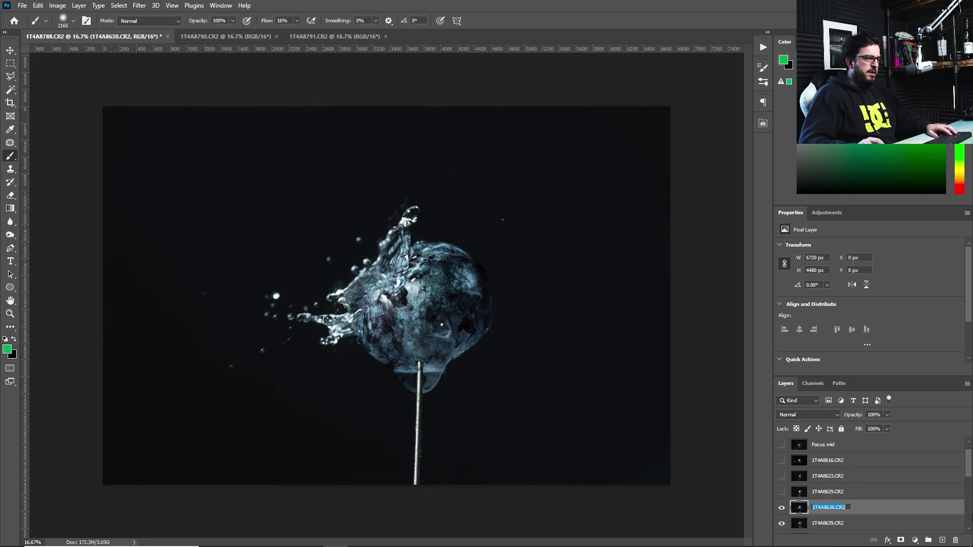
pyautogui.write('crown')
pyautogui.press('Return')
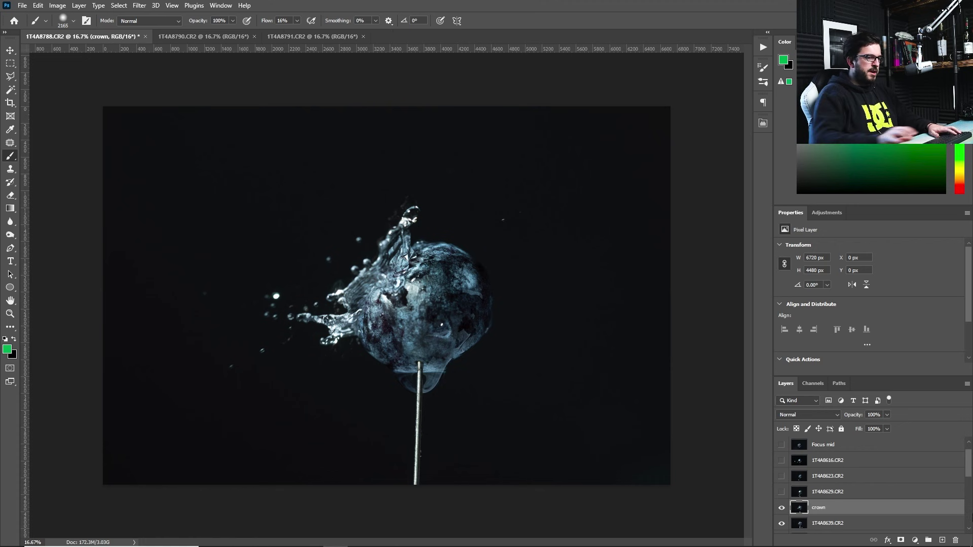
# - Move the crown layer to the bottom of the layer stack and hide all the other photo layers
pyautogui.scroll(-1, 967, 480)
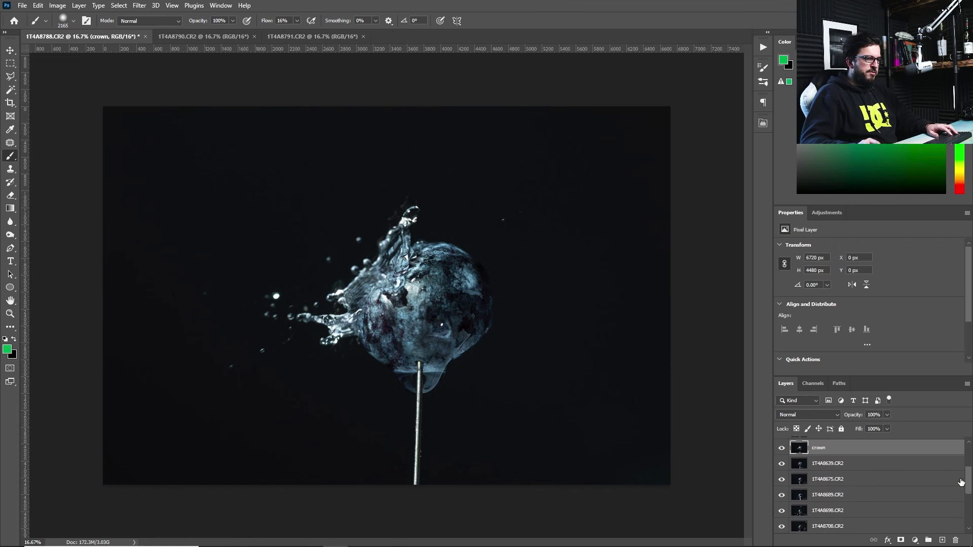
pyautogui.moveTo(819, 451); pyautogui.dragTo(809, 535)
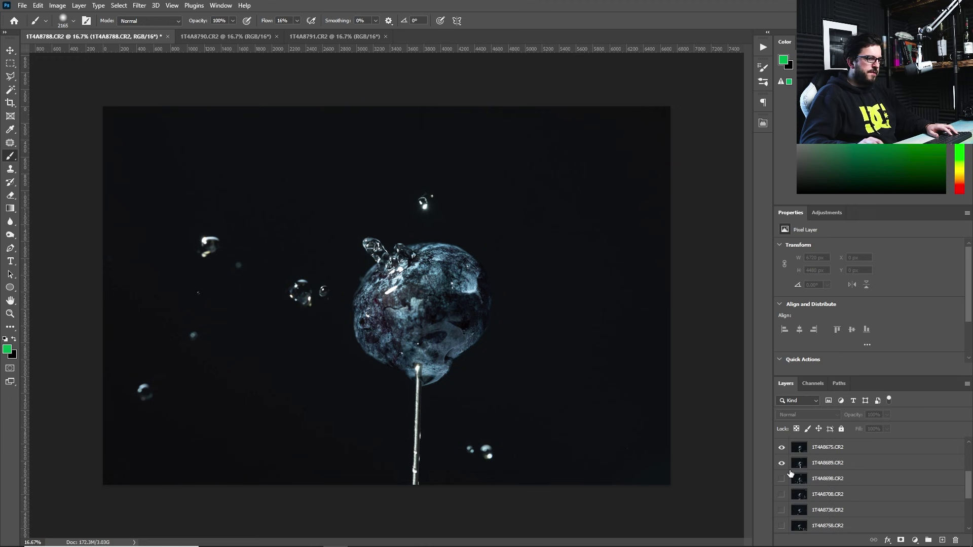
pyautogui.click(783, 463)
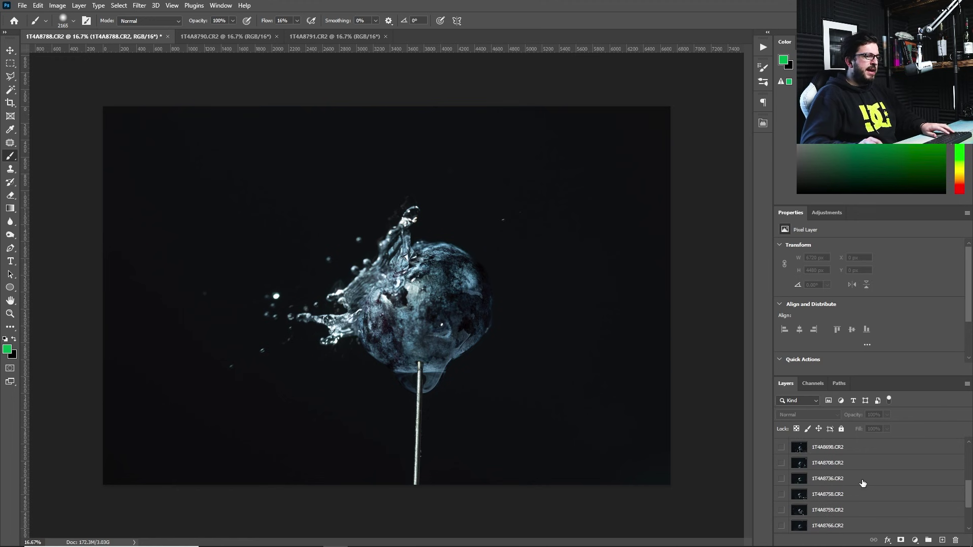
pyautogui.scroll(-3, 862, 481)
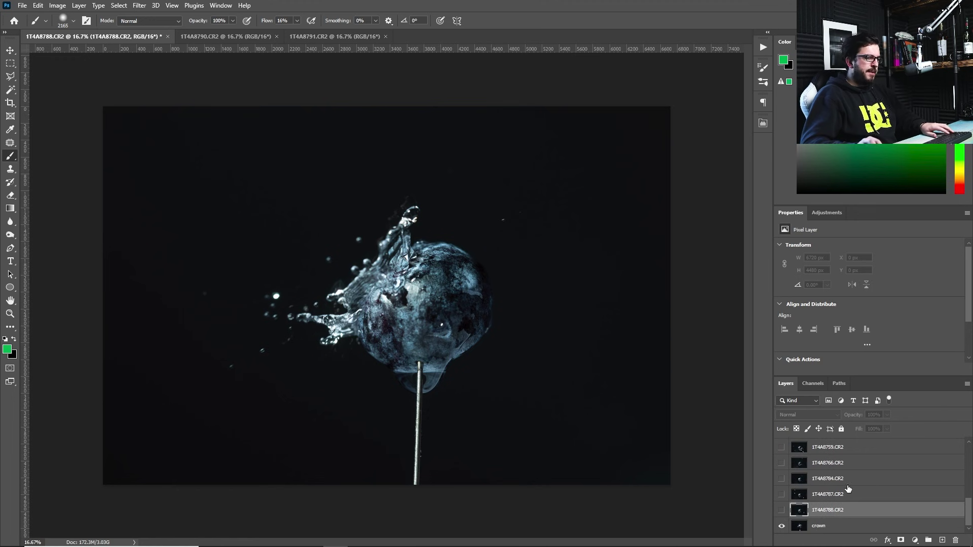
# - Show the 1T4A8788.CR2 layer above crown and set its blend mode to Lighten
pyautogui.click(781, 511)
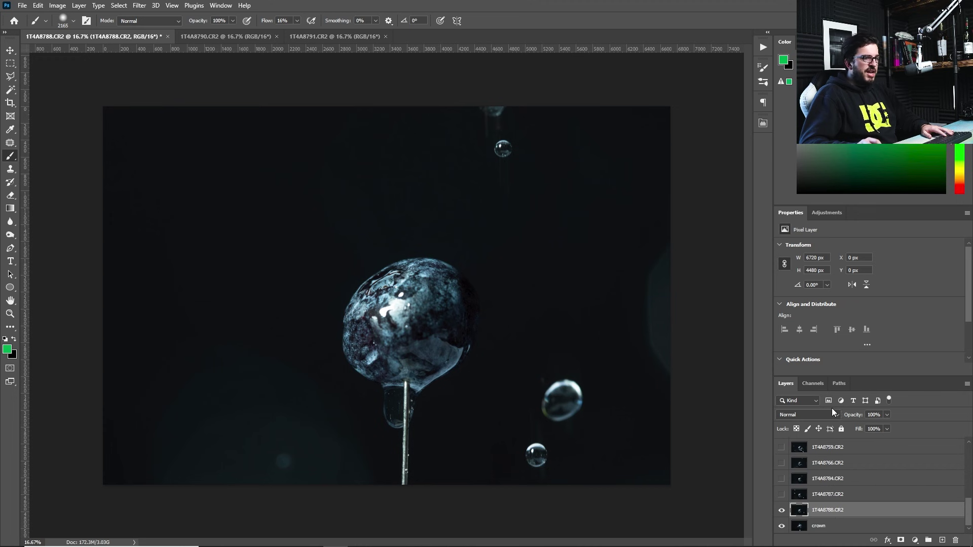
pyautogui.click(813, 415)
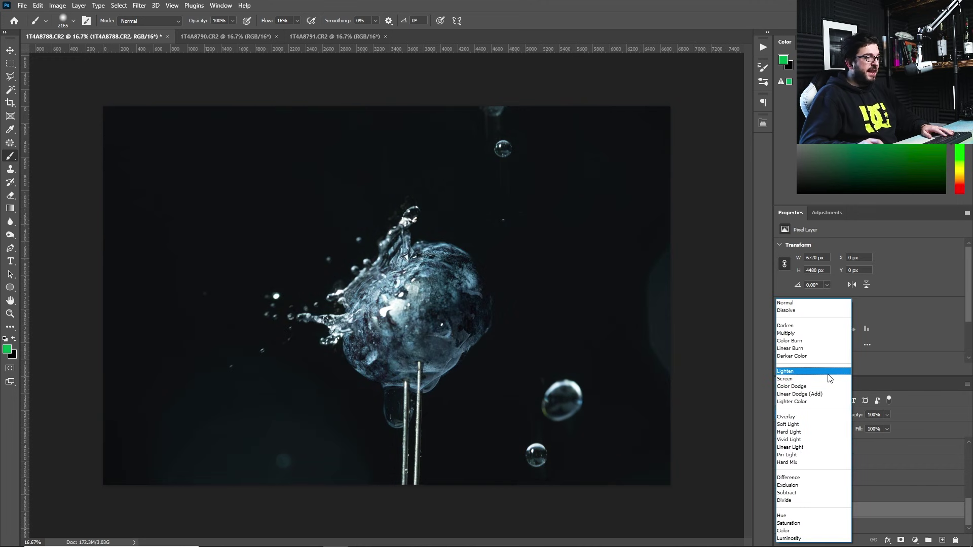
pyautogui.click(828, 375)
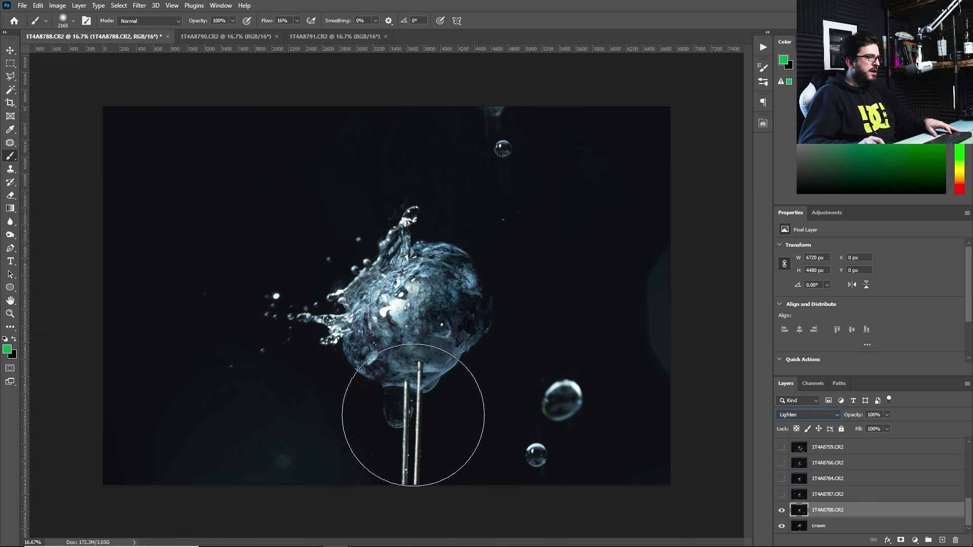
# - Try a green brush stroke over the stalk directly on the 1T4A8788.CR2 layer, and undo it
pyautogui.moveTo(408, 424); pyautogui.dragTo(401, 348)
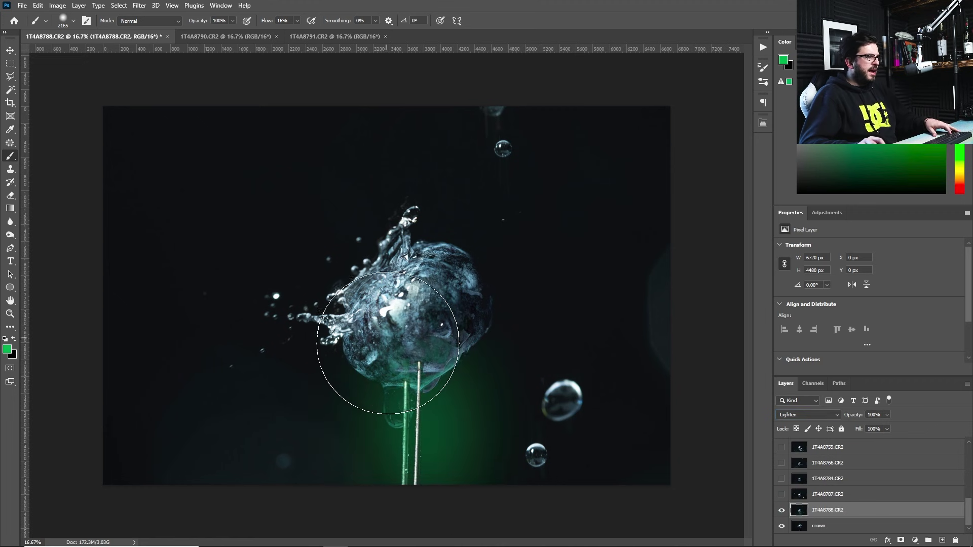
pyautogui.hotkey('ctrl', 'z')
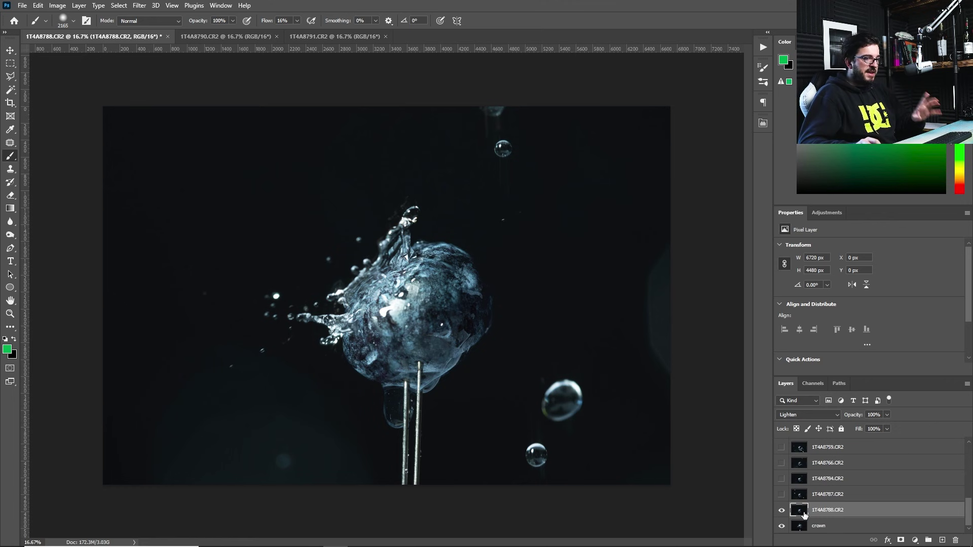
# - Add a layer mask to 1T4A8788.CR2, invert it to black and reduce the brush size to 369 px
pyautogui.click(900, 541)
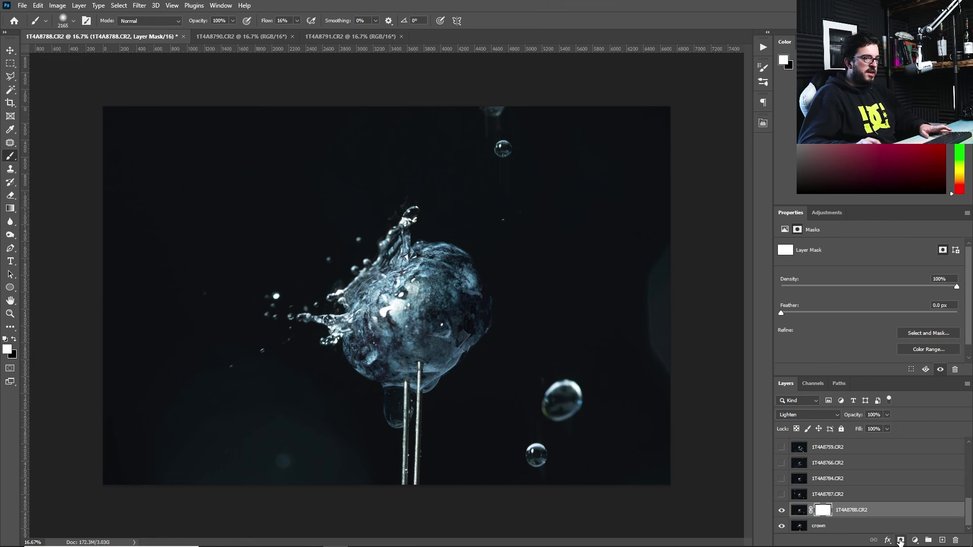
pyautogui.hotkey('ctrl', 'i')
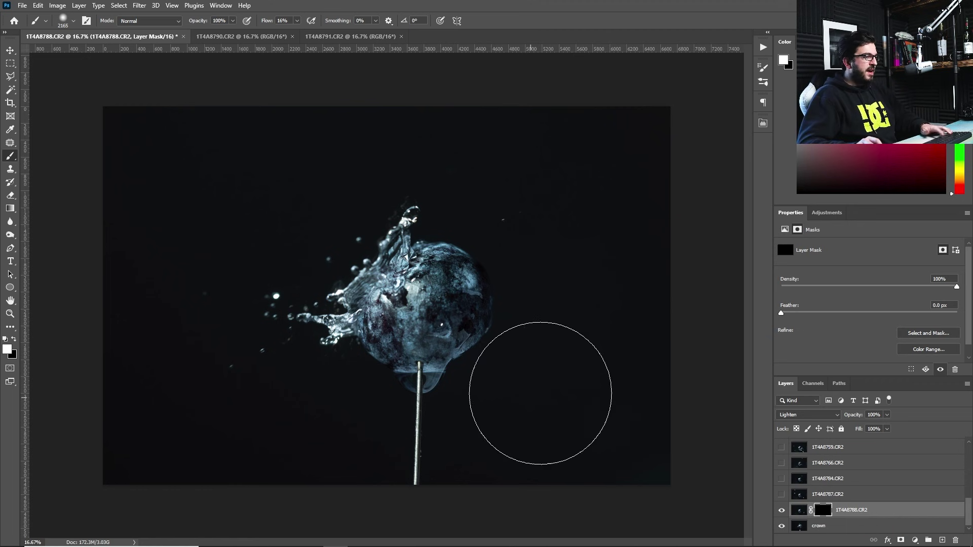
pyautogui.rightClick(552, 330)
pyautogui.moveTo(662, 243); pyautogui.dragTo(640, 241)
pyautogui.press('Return')
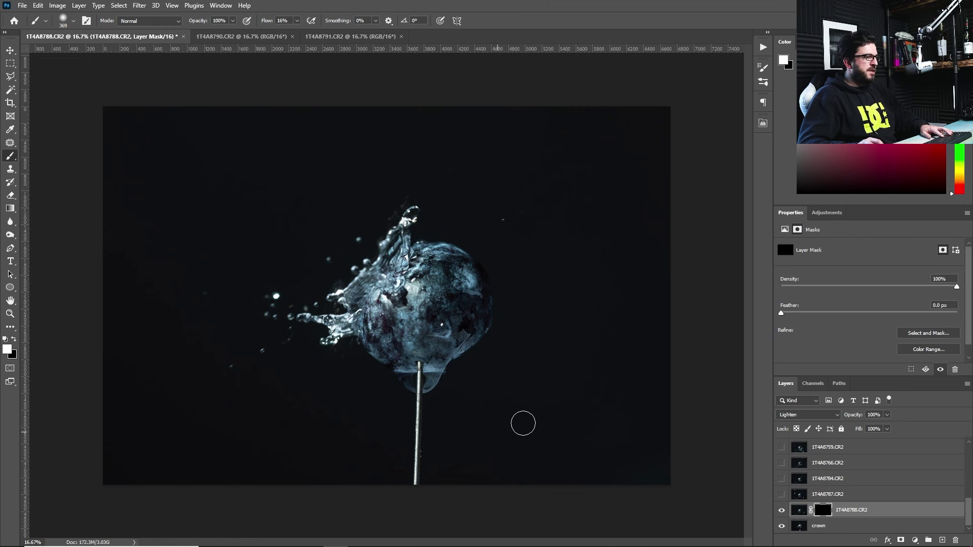
# - Set the brush size to 464 px and its flow to 52%
pyautogui.rightClick(555, 414)
pyautogui.moveTo(664, 244); pyautogui.dragTo(667, 246)
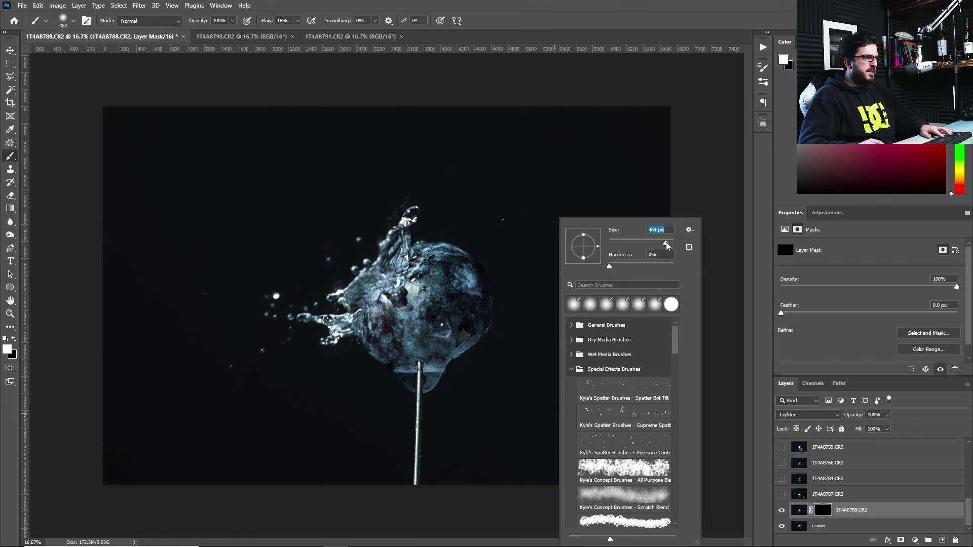
pyautogui.press('Return')
pyautogui.click(299, 23)
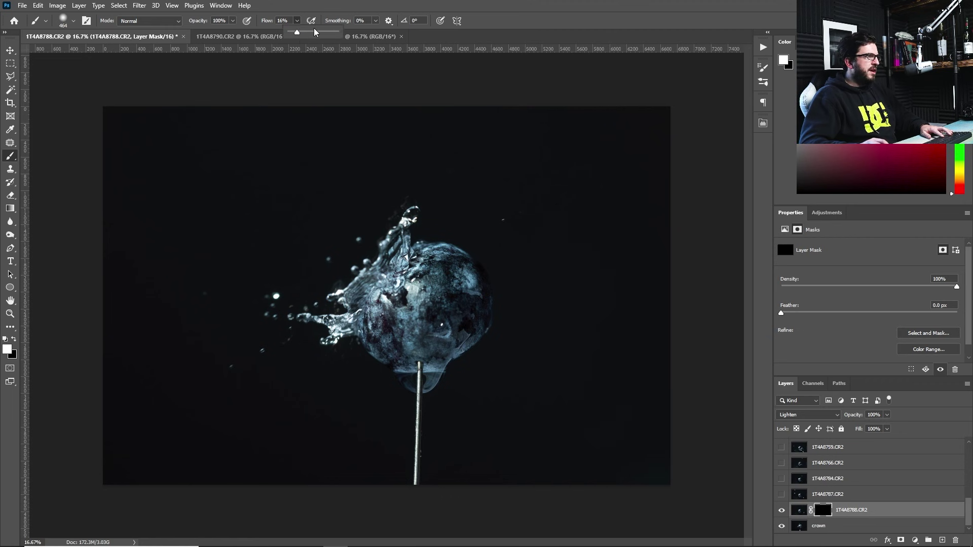
pyautogui.press('Return')
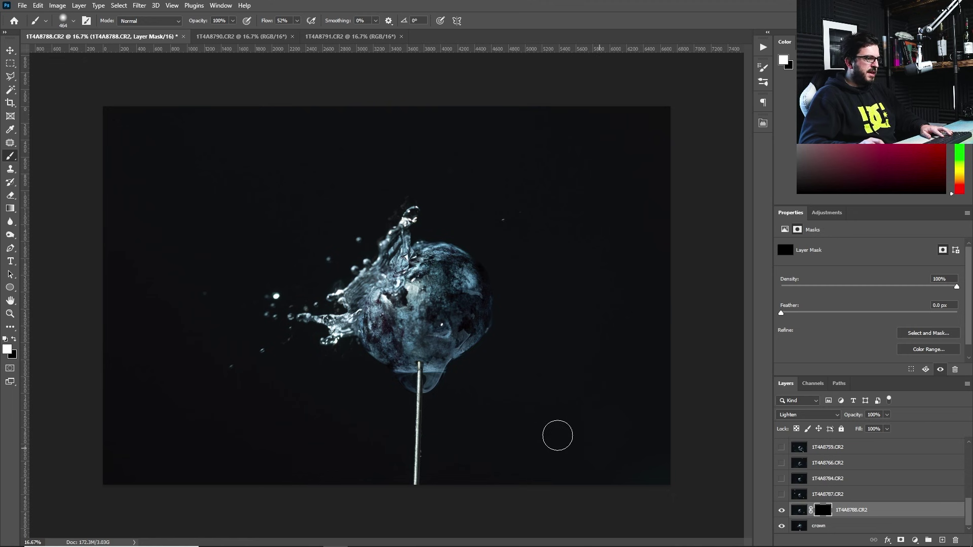
# - Paint the 1T4A8788.CR2 mask white over the lower-right and upper-right droplets, and black over the streak at the image's top edge
pyautogui.moveTo(579, 406); pyautogui.dragTo(532, 418)
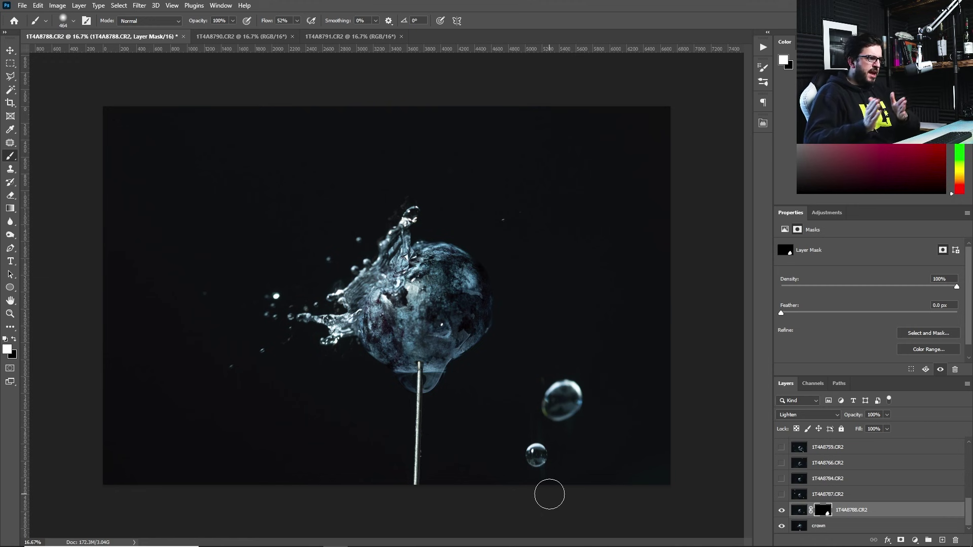
pyautogui.click(500, 147)
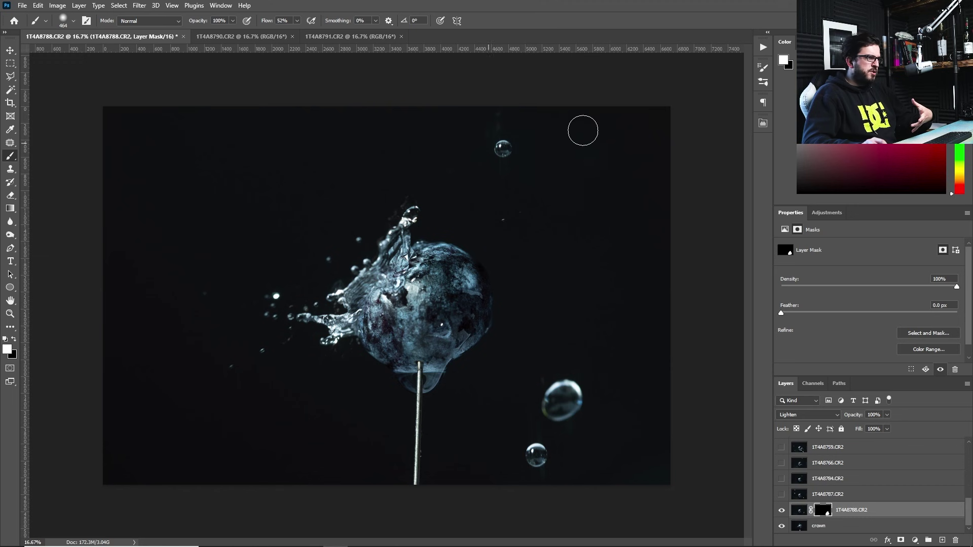
pyautogui.moveTo(501, 139); pyautogui.dragTo(532, 135)
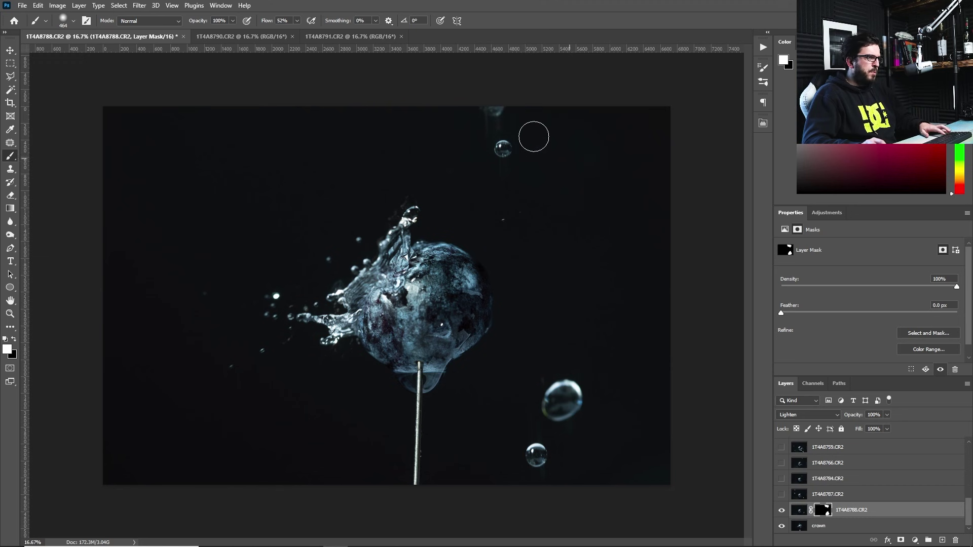
pyautogui.press('x')
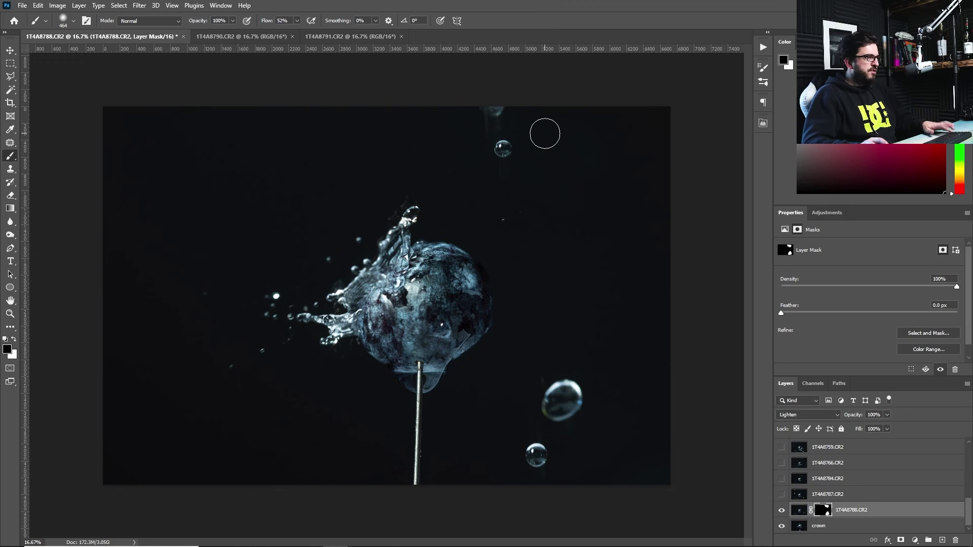
pyautogui.moveTo(504, 120); pyautogui.dragTo(471, 126)
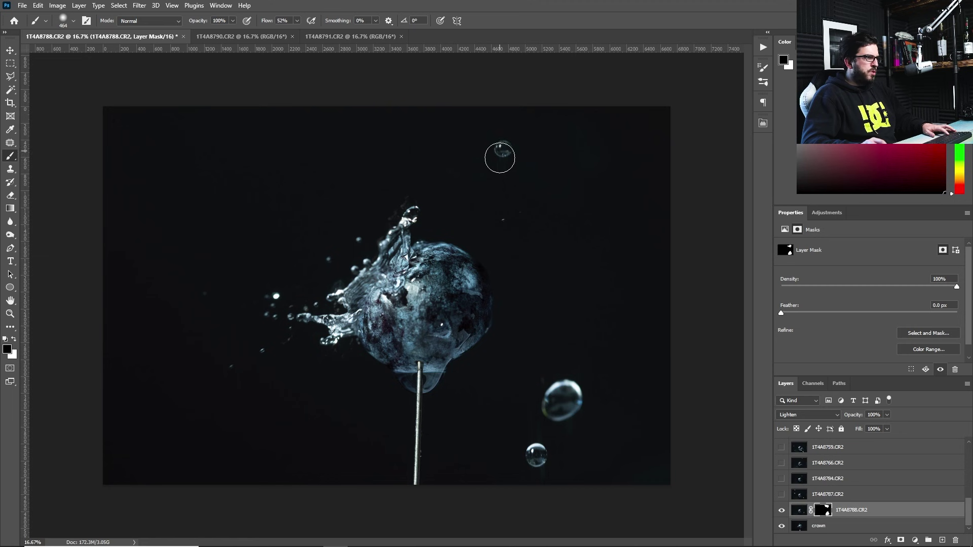
# - Toggle the visibility of the 1T4A8788.CR2 layer to compare the composite with and without its droplets
pyautogui.click(781, 511)
pyautogui.click(782, 510)
pyautogui.click(781, 511)
pyautogui.click(781, 510)
pyautogui.click(781, 511)
pyautogui.click(782, 511)
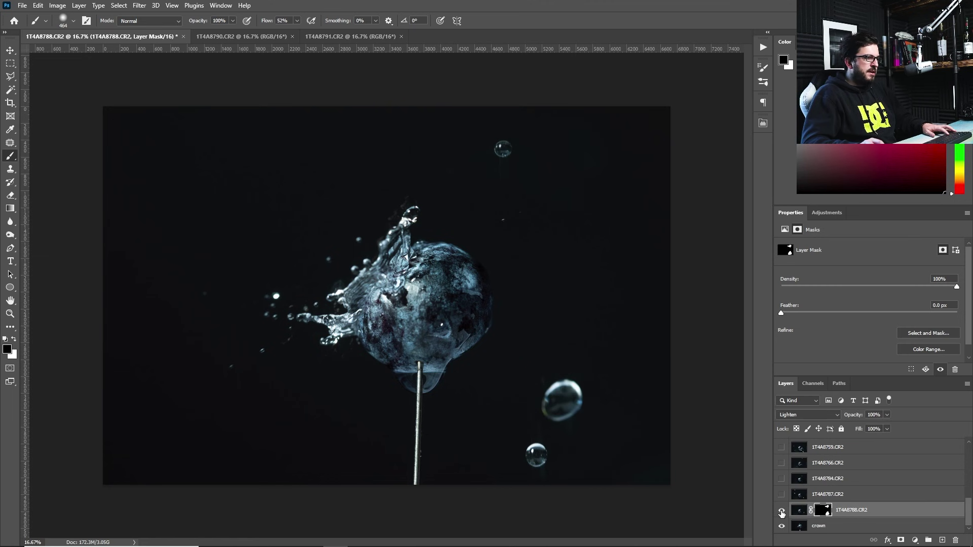
# - Disable and re-enable the 1T4A8788.CR2 layer mask several times to compare the masked and unmasked photo, leaving it enabled
pyautogui.keyDown('shift'); pyautogui.click(826, 511); pyautogui.keyUp('shift')
pyautogui.keyDown('shift'); pyautogui.click(826, 511); pyautogui.keyUp('shift')
pyautogui.keyDown('shift'); pyautogui.click(827, 511); pyautogui.keyUp('shift')
pyautogui.keyDown('shift'); pyautogui.click(826, 511); pyautogui.keyUp('shift')
pyautogui.keyDown('shift'); pyautogui.click(826, 511); pyautogui.keyUp('shift')
pyautogui.keyDown('shift'); pyautogui.click(826, 511); pyautogui.keyUp('shift')
pyautogui.keyDown('shift'); pyautogui.click(826, 510); pyautogui.keyUp('shift')
pyautogui.keyDown('shift'); pyautogui.click(826, 511); pyautogui.keyUp('shift')
pyautogui.keyDown('shift'); pyautogui.click(826, 510); pyautogui.keyUp('shift')
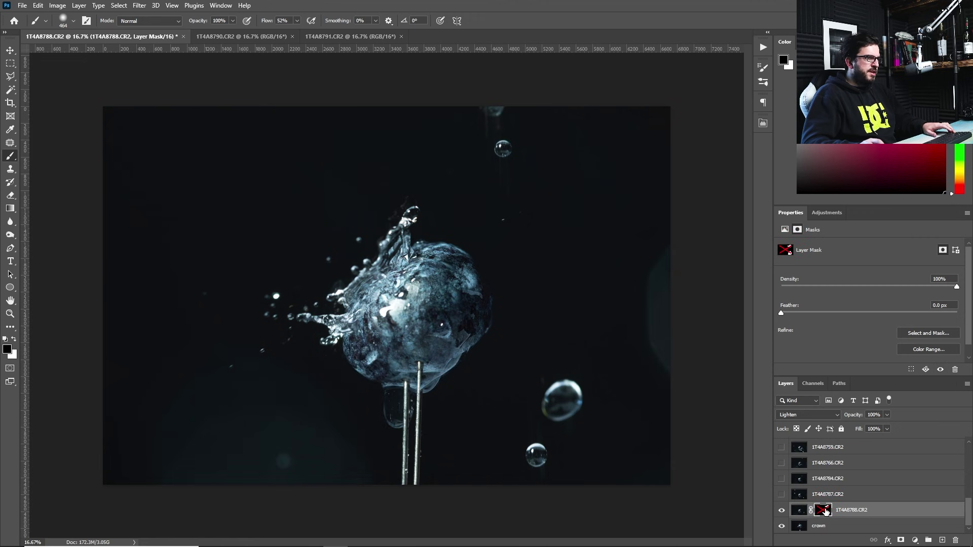
pyautogui.keyDown('shift'); pyautogui.click(826, 511); pyautogui.keyUp('shift')
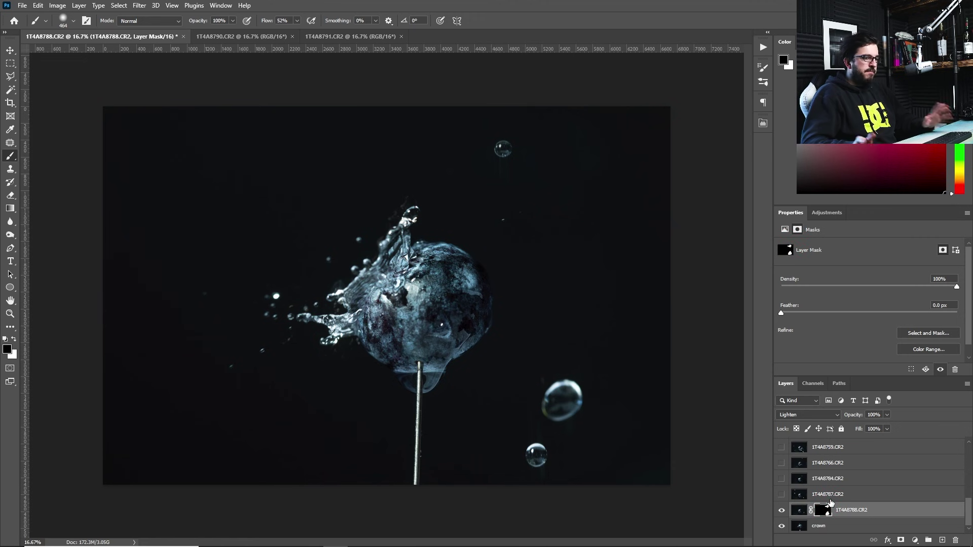
# - Show the 1T4A8787.CR2 layer and set its blend mode to Lighten
pyautogui.click(814, 495)
pyautogui.click(781, 494)
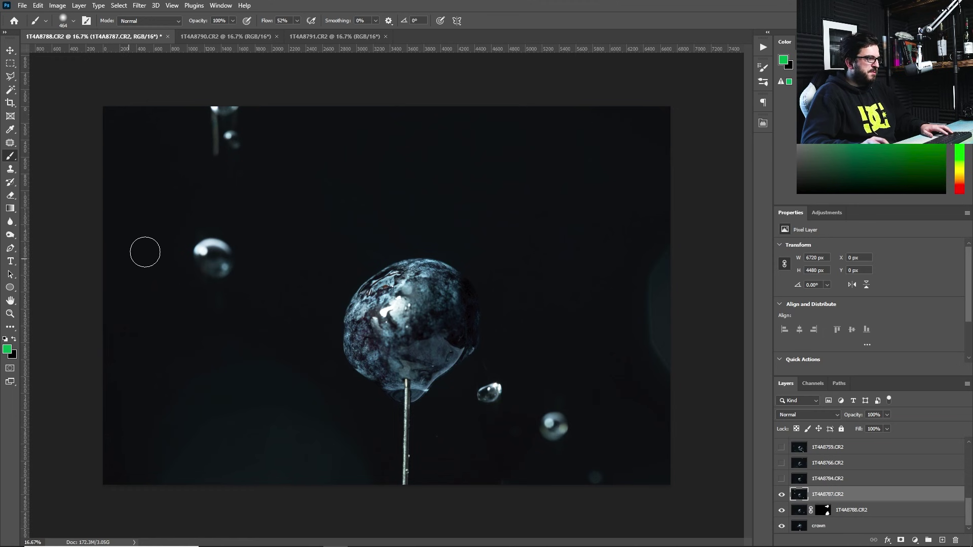
pyautogui.click(781, 495)
pyautogui.click(781, 495)
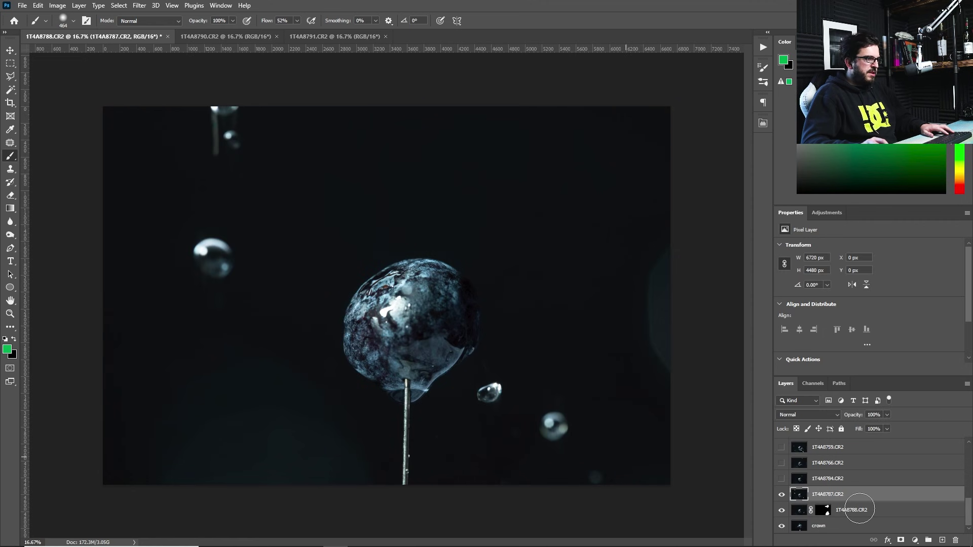
pyautogui.click(835, 415)
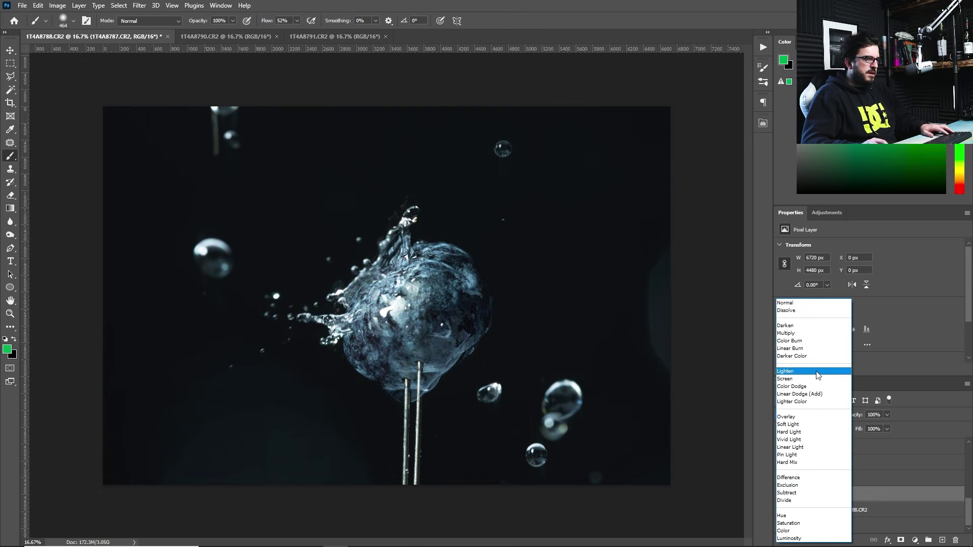
pyautogui.click(785, 371)
# - Add a black layer mask to 1T4A8787.CR2 and paint white over the small droplet below right of the berry and the large left one
pyautogui.click(901, 540)
pyautogui.hotkey('ctrl', 'i')
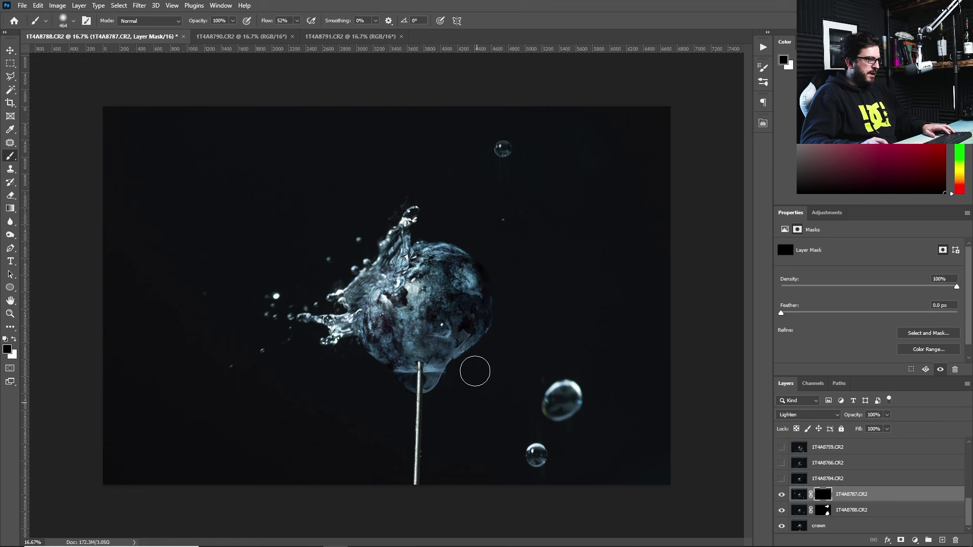
pyautogui.press('x')
pyautogui.moveTo(499, 375); pyautogui.dragTo(482, 396)
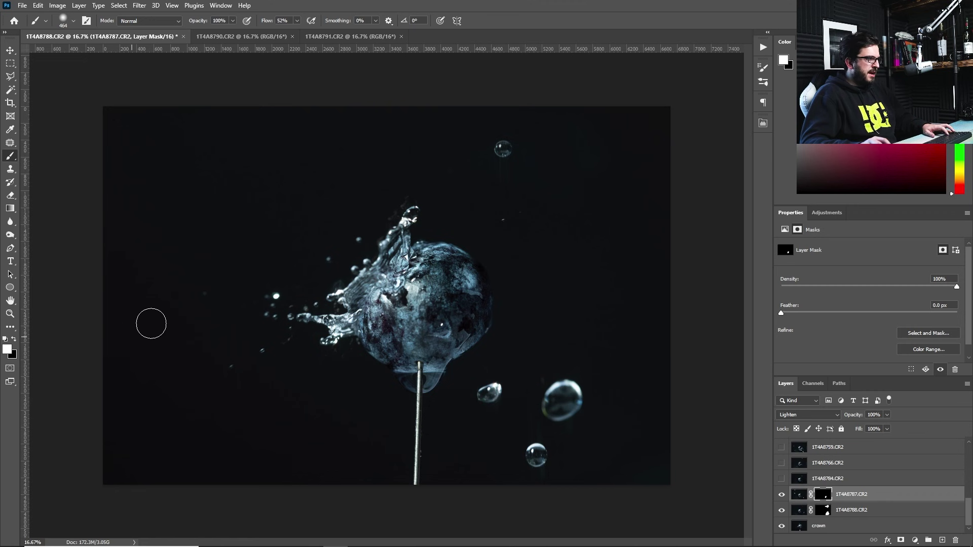
pyautogui.keyDown('shift'); pyautogui.click(826, 498); pyautogui.keyUp('shift')
pyautogui.keyDown('shift'); pyautogui.click(826, 498); pyautogui.keyUp('shift')
pyautogui.moveTo(217, 235)
pyautogui.mouseDown()
pyautogui.moveTo(237, 251)
pyautogui.moveTo(221, 278)
pyautogui.mouseUp()
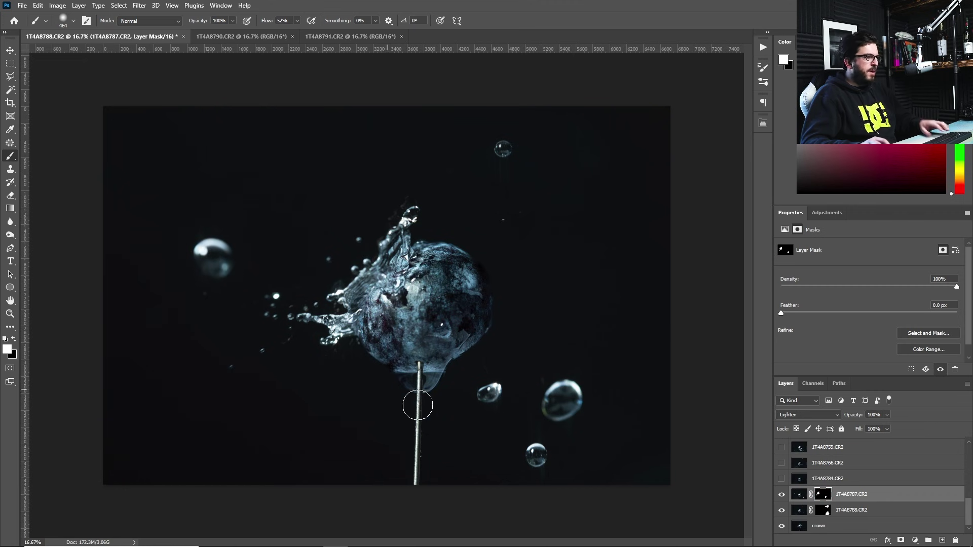
# - Preview the 1T4A8784.CR2 photo to judge its droplets, and hide it again
pyautogui.click(782, 478)
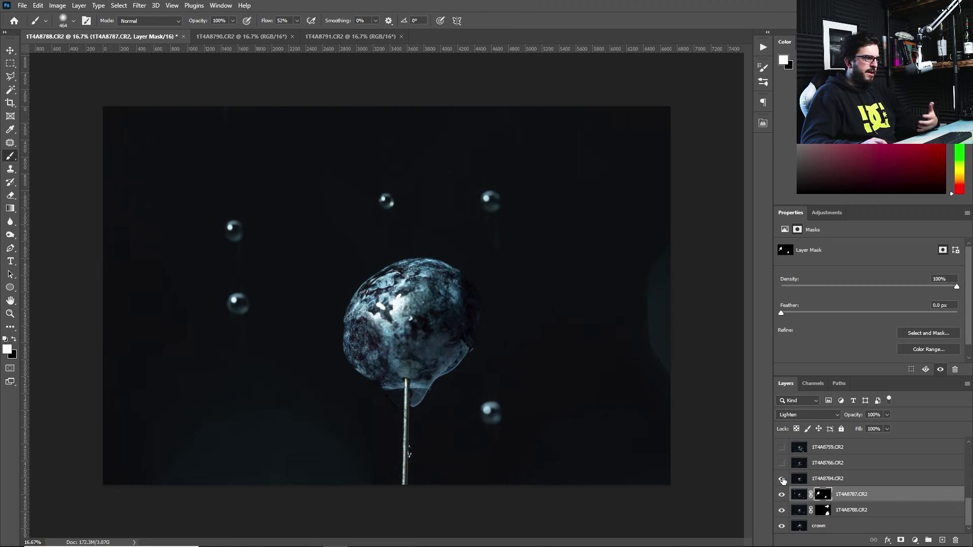
pyautogui.click(782, 479)
pyautogui.click(782, 479)
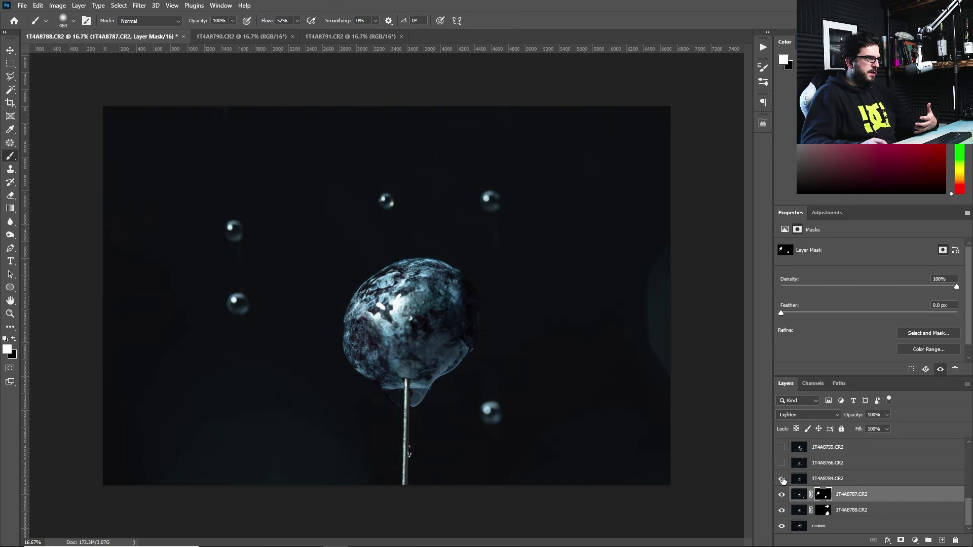
pyautogui.click(782, 479)
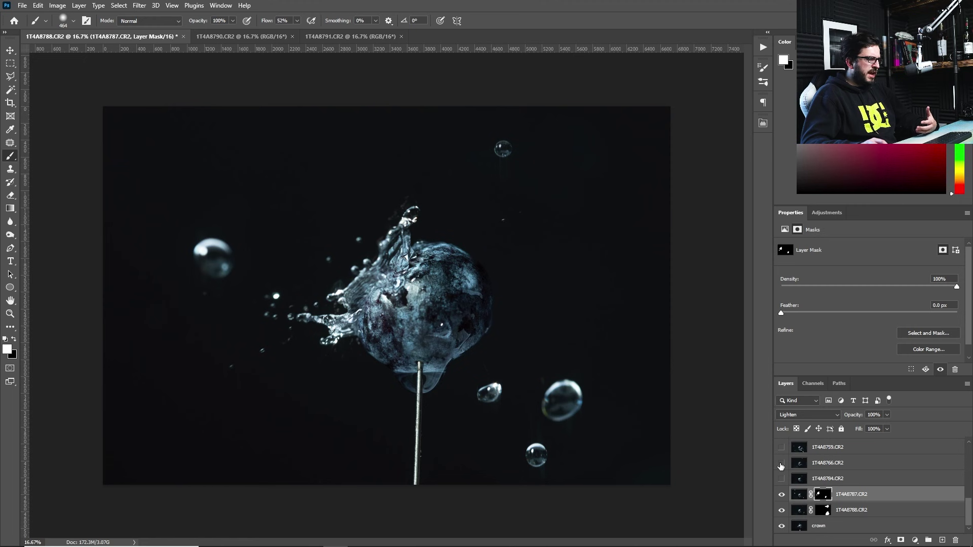
# - Preview the 1T4A8766.CR2 layer, rename it XXXXXXXX to mark it as unused, and hide it
pyautogui.click(781, 463)
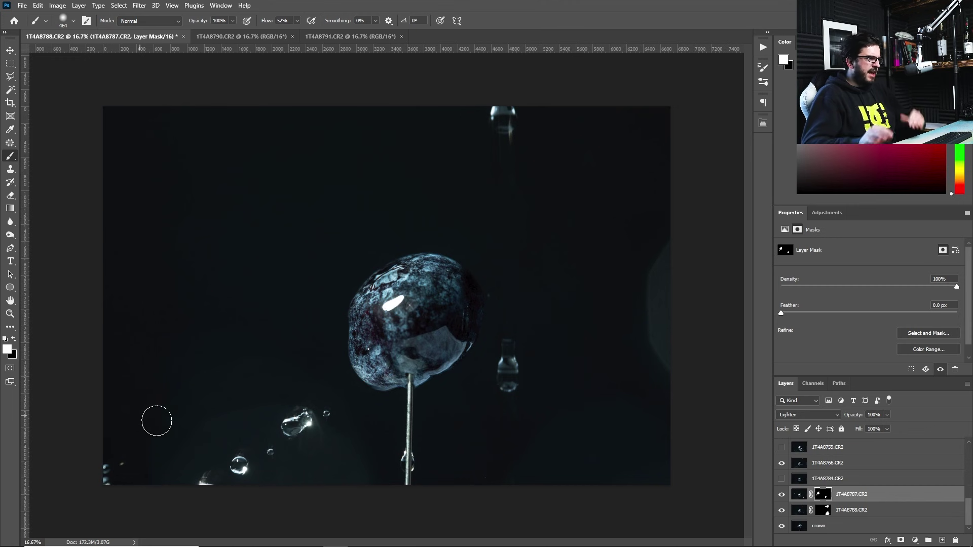
pyautogui.click(782, 463)
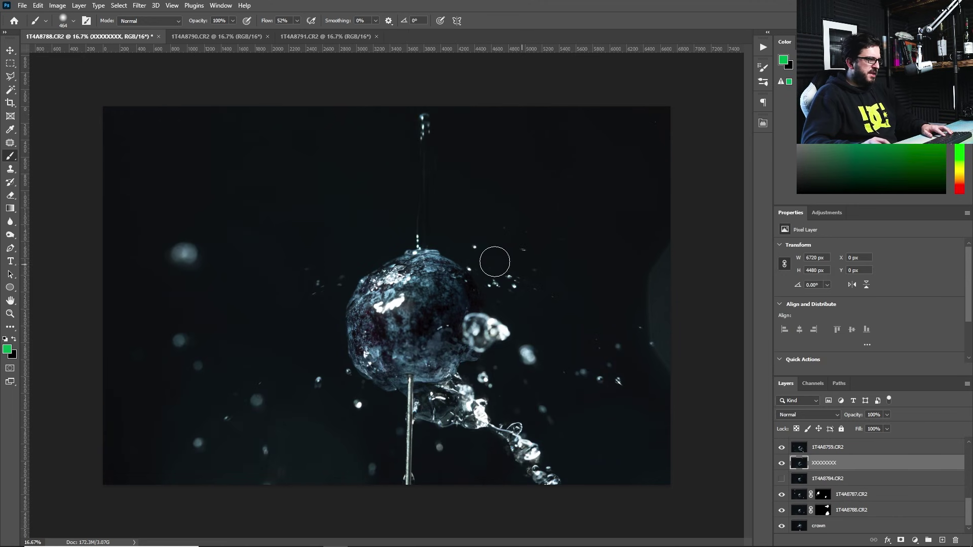
pyautogui.click(782, 448)
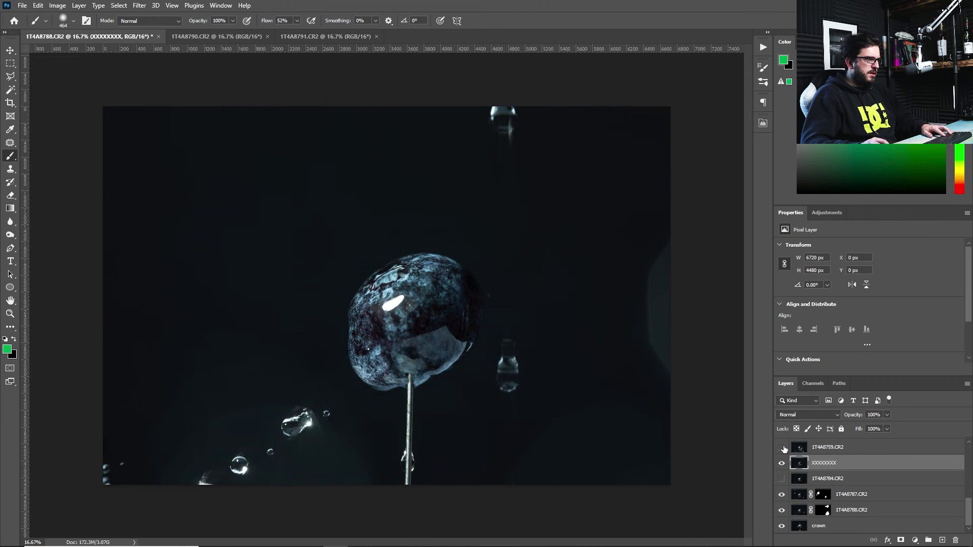
pyautogui.moveTo(781, 477); pyautogui.dragTo(783, 461)
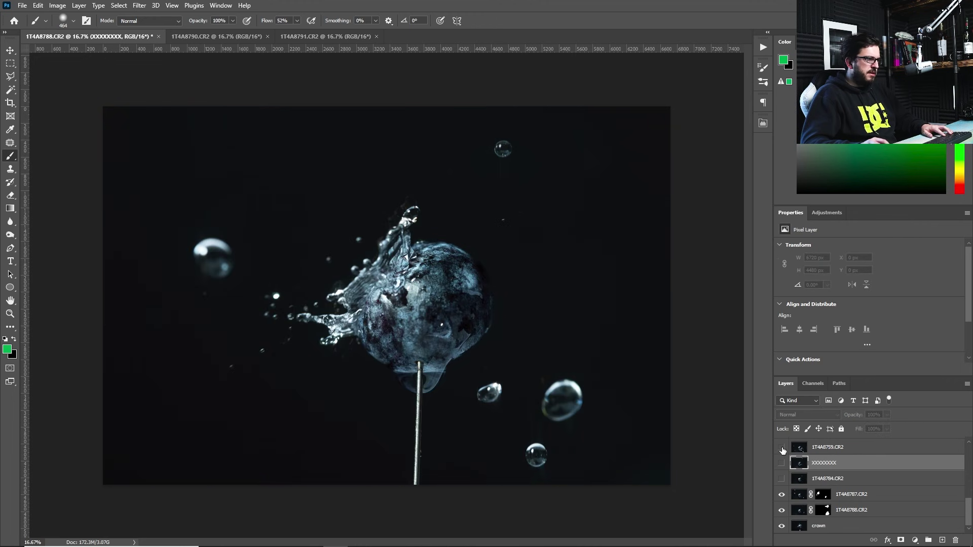
# - Show the 1T4A8759.CR2 layer and set its blend mode to Lighten
pyautogui.click(782, 448)
pyautogui.click(782, 448)
pyautogui.click(782, 448)
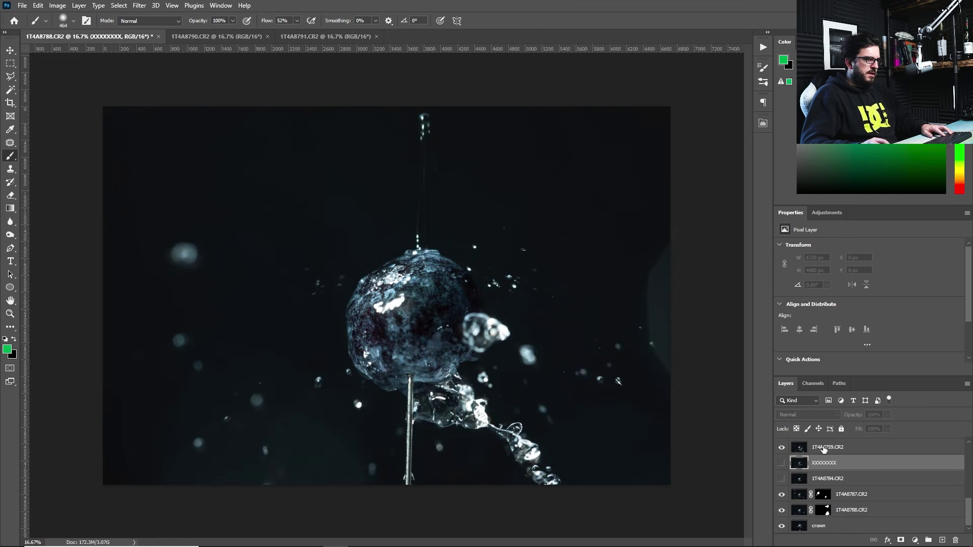
pyautogui.click(825, 448)
pyautogui.click(821, 415)
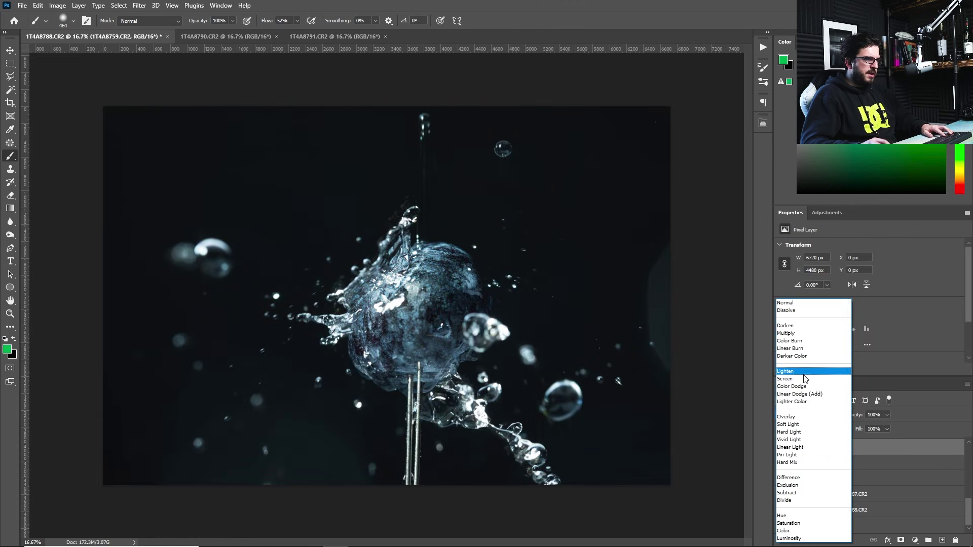
pyautogui.click(804, 374)
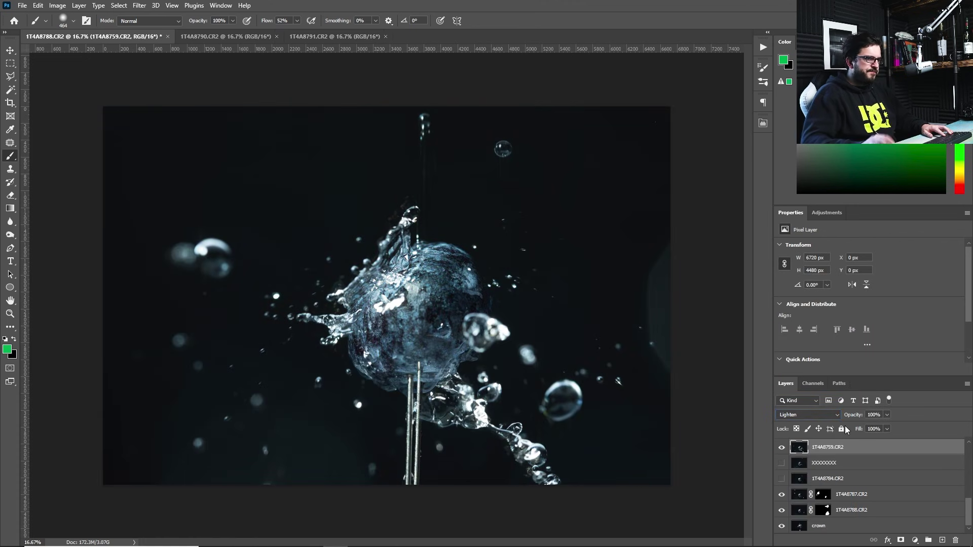
# - Add a black layer mask to 1T4A8759.CR2 and paint white over the fine splashes to the right of the berry
pyautogui.moveTo(898, 545)
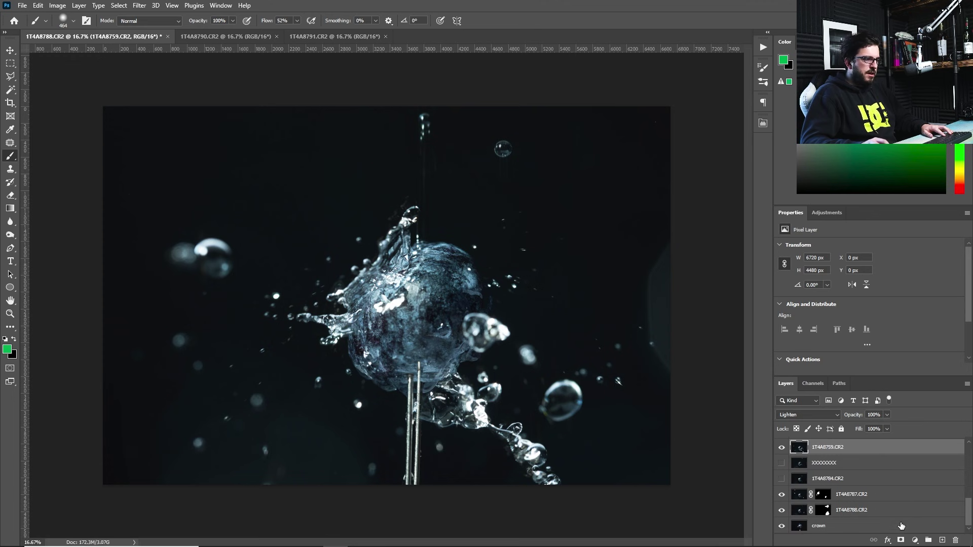
pyautogui.click(901, 540)
pyautogui.press('d')
pyautogui.hotkey('ctrl', 'i')
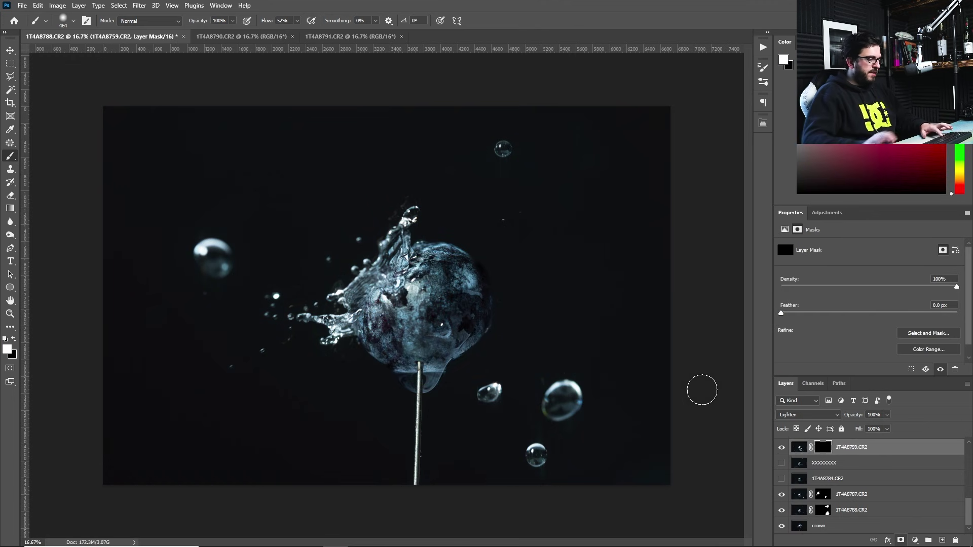
pyautogui.moveTo(536, 257)
pyautogui.mouseDown()
pyautogui.moveTo(546, 278)
pyautogui.moveTo(481, 225)
pyautogui.moveTo(494, 226)
pyautogui.moveTo(472, 205)
pyautogui.moveTo(560, 263)
pyautogui.moveTo(552, 275)
pyautogui.moveTo(531, 256)
pyautogui.moveTo(524, 271)
pyautogui.moveTo(517, 232)
pyautogui.moveTo(480, 199)
pyautogui.moveTo(557, 224)
pyautogui.moveTo(453, 211)
pyautogui.moveTo(545, 298)
pyautogui.mouseUp()
# - Preview the 1T4A8758.CR2 splash against the composite and select that layer
pyautogui.scroll(1, 861, 482)
pyautogui.click(781, 463)
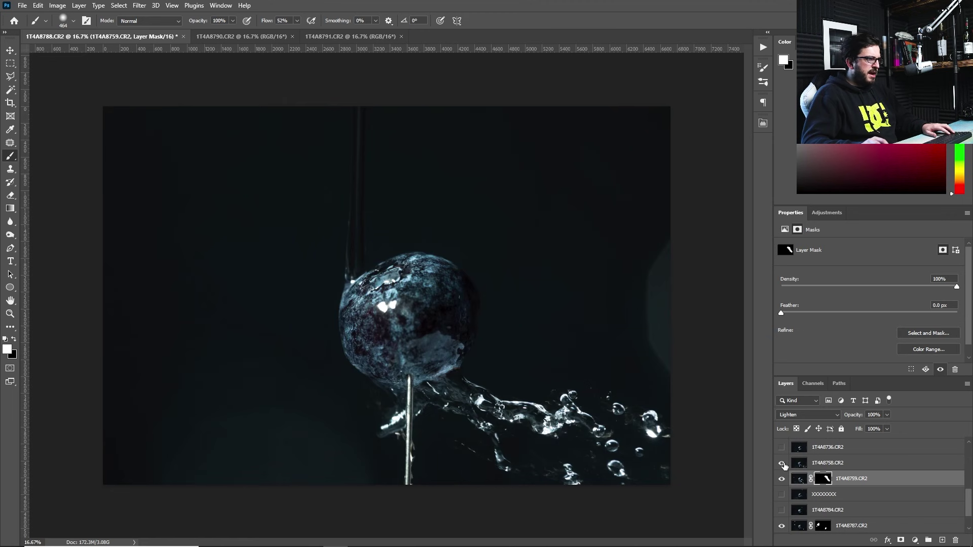
pyautogui.click(781, 463)
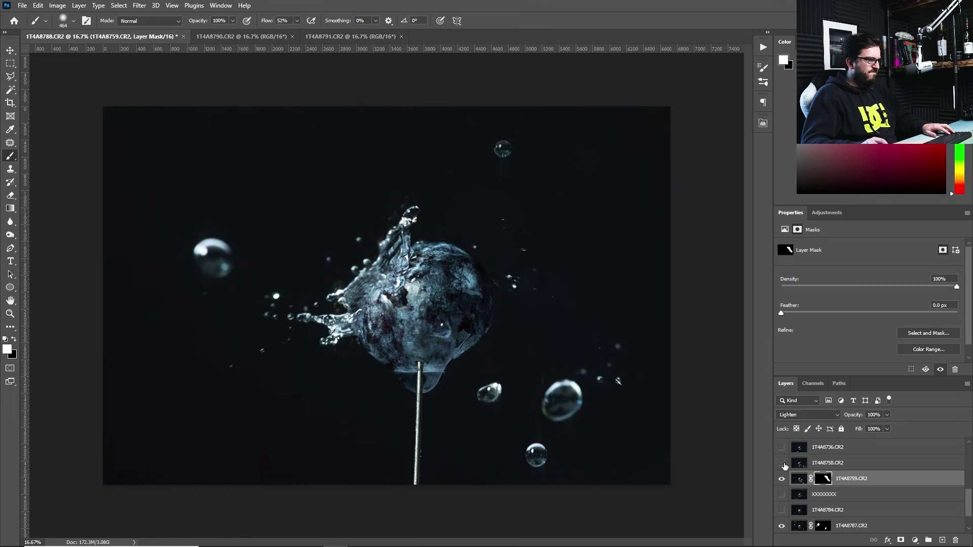
pyautogui.click(782, 462)
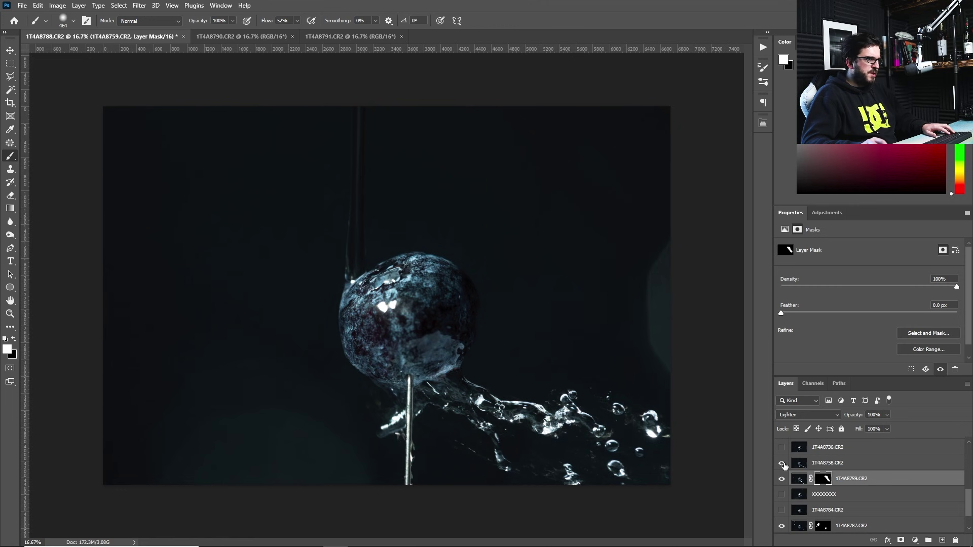
pyautogui.click(782, 462)
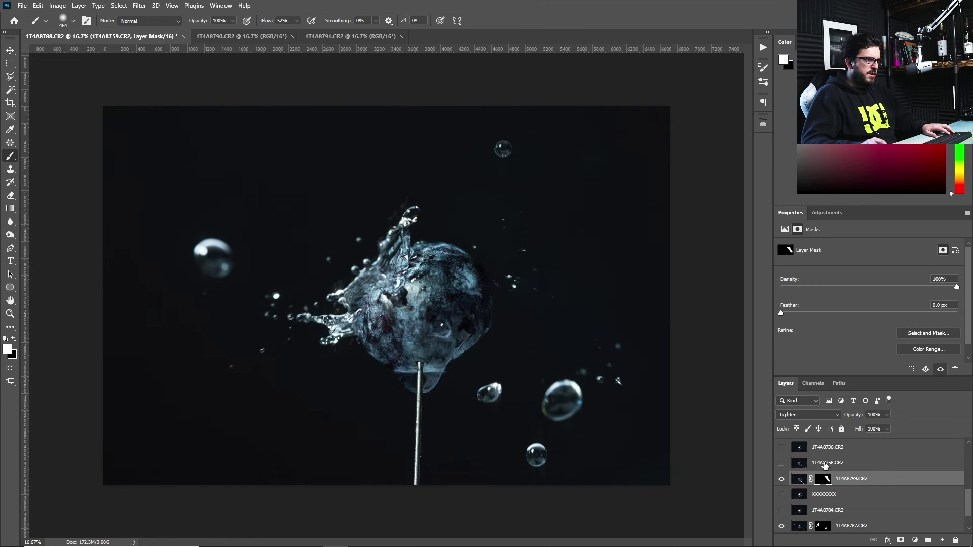
pyautogui.click(827, 463)
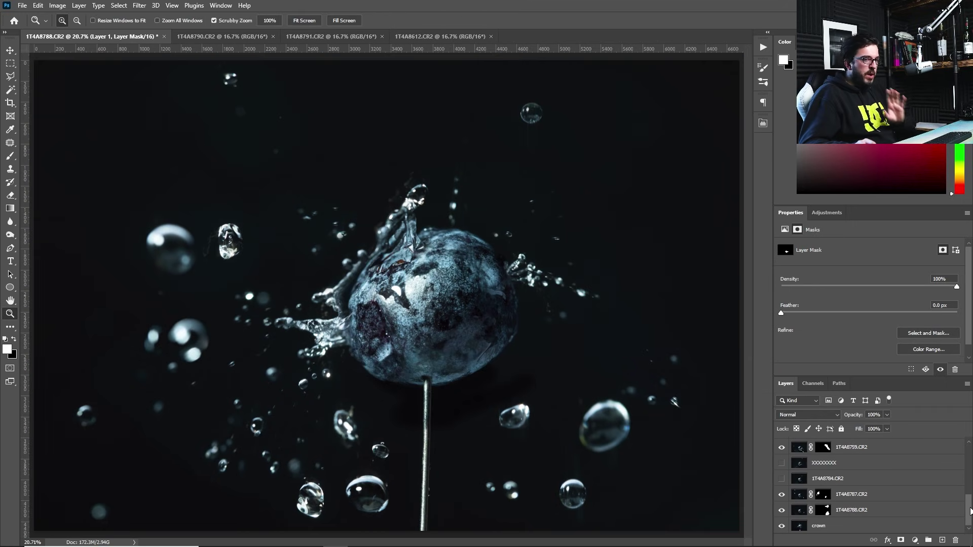
# - Review the layer stack from the base shots up to Layer 1, toggling the 1T4A8623.CR2 layer's visibility to check its contribution
pyautogui.moveTo(970, 513); pyautogui.dragTo(970, 509)
pyautogui.moveTo(970, 505); pyautogui.dragTo(970, 499)
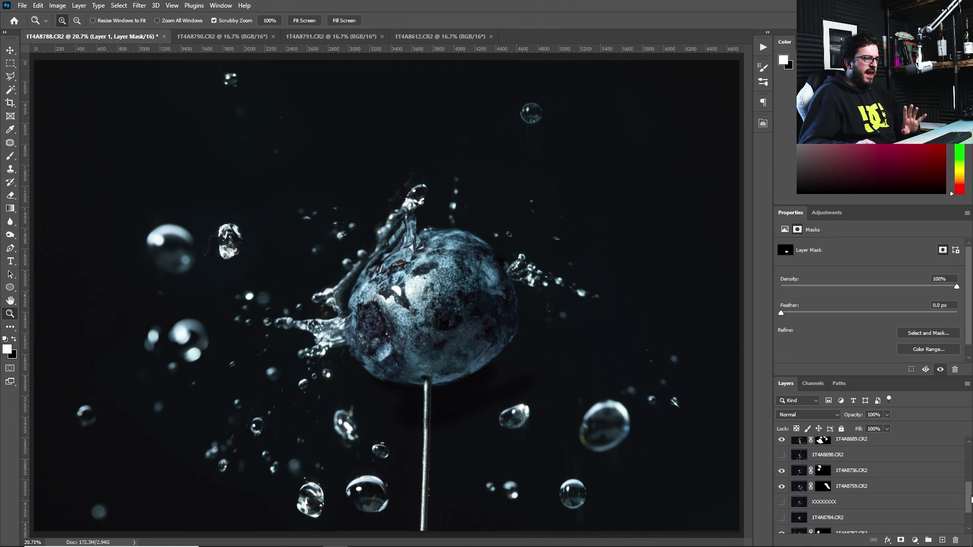
pyautogui.scroll(4, 847, 466)
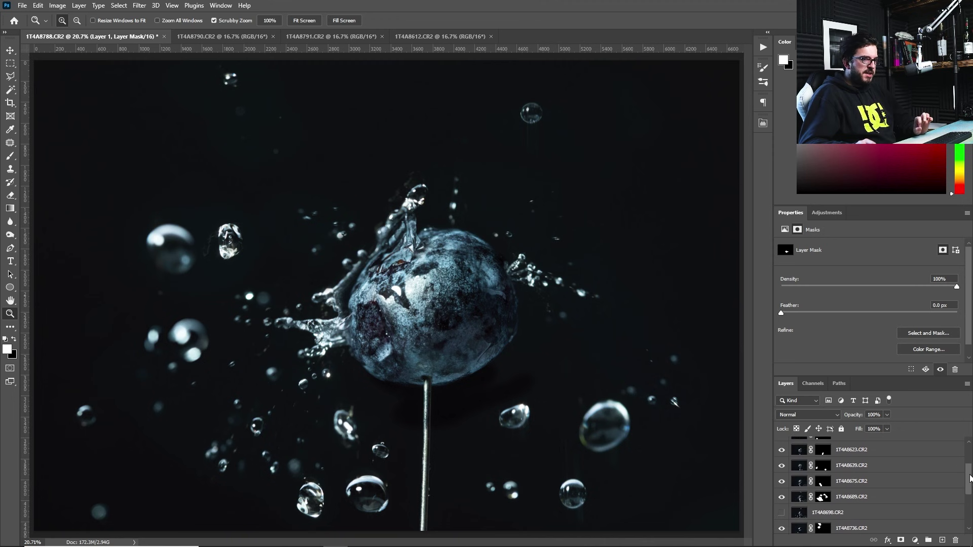
pyautogui.scroll(2, 970, 478)
pyautogui.click(781, 473)
pyautogui.click(781, 473)
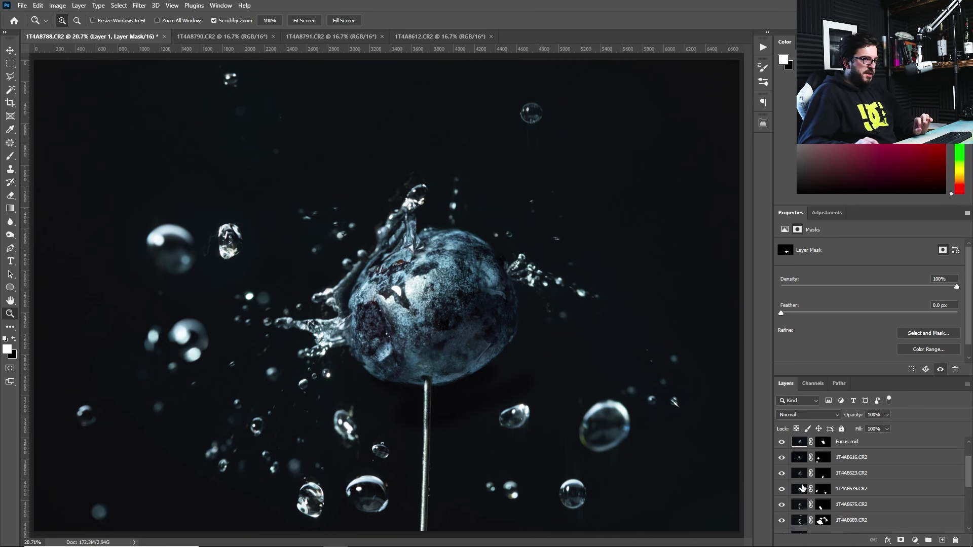
pyautogui.click(780, 473)
pyautogui.click(781, 473)
pyautogui.scroll(2, 884, 496)
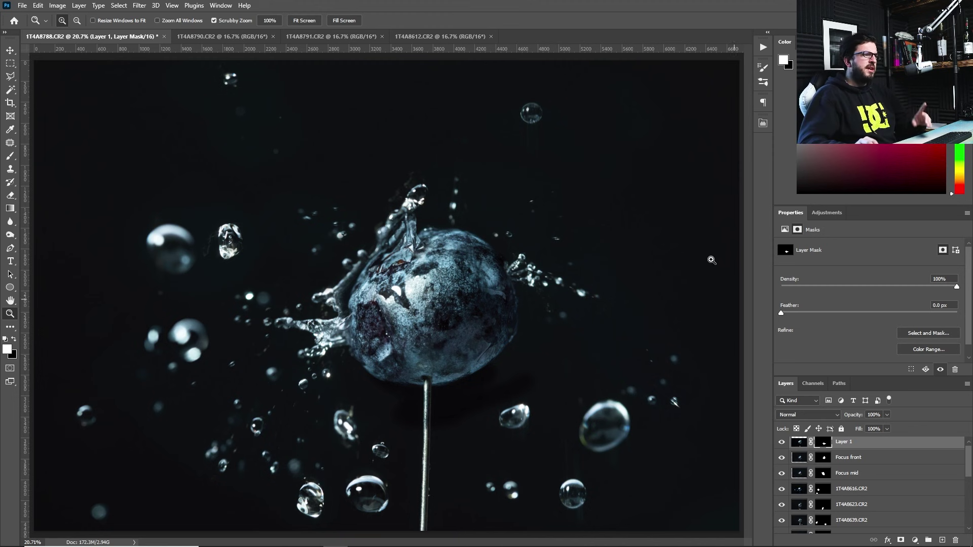
pyautogui.scroll(1, 856, 486)
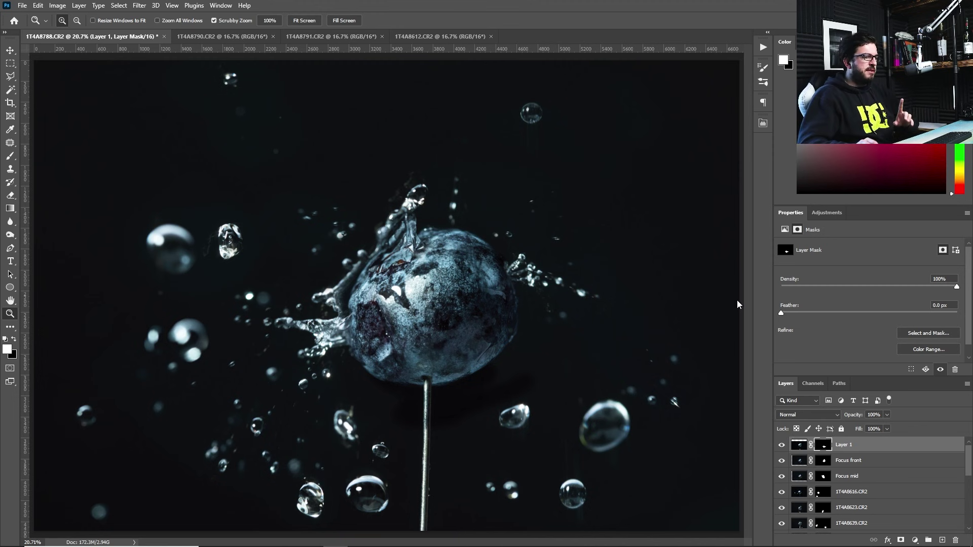
# - View the plain berry shot in 1T4A8612.CR2, and compare the composite with and without Layer 1
pyautogui.click(430, 36)
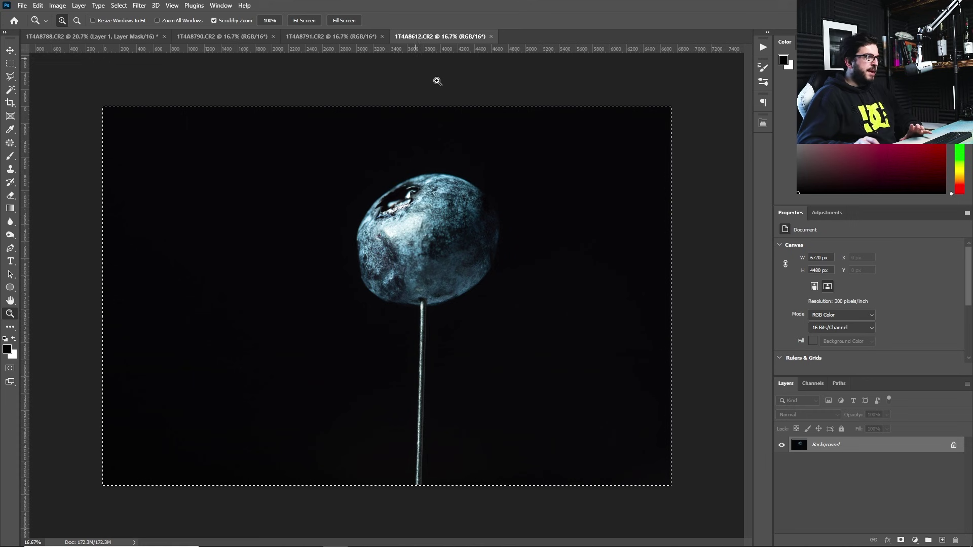
pyautogui.click(122, 36)
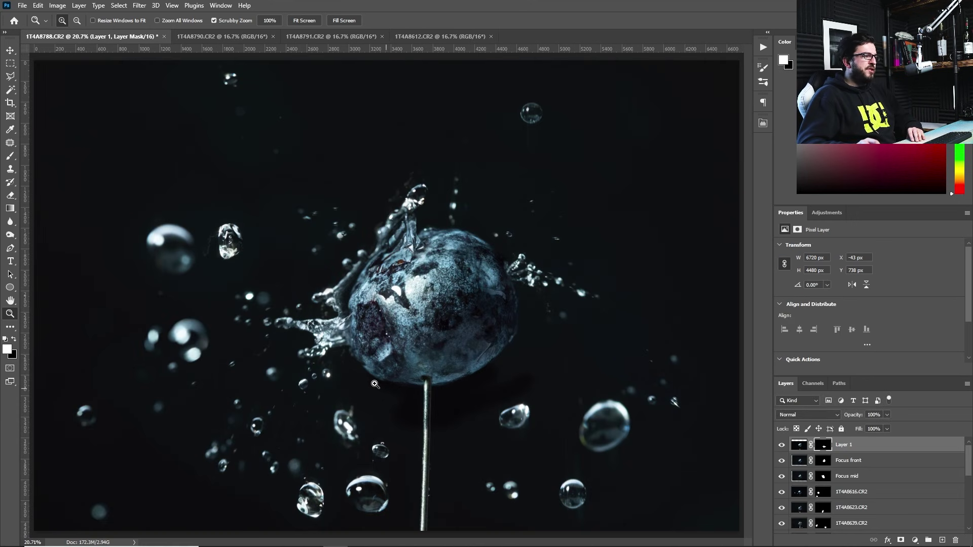
pyautogui.click(781, 448)
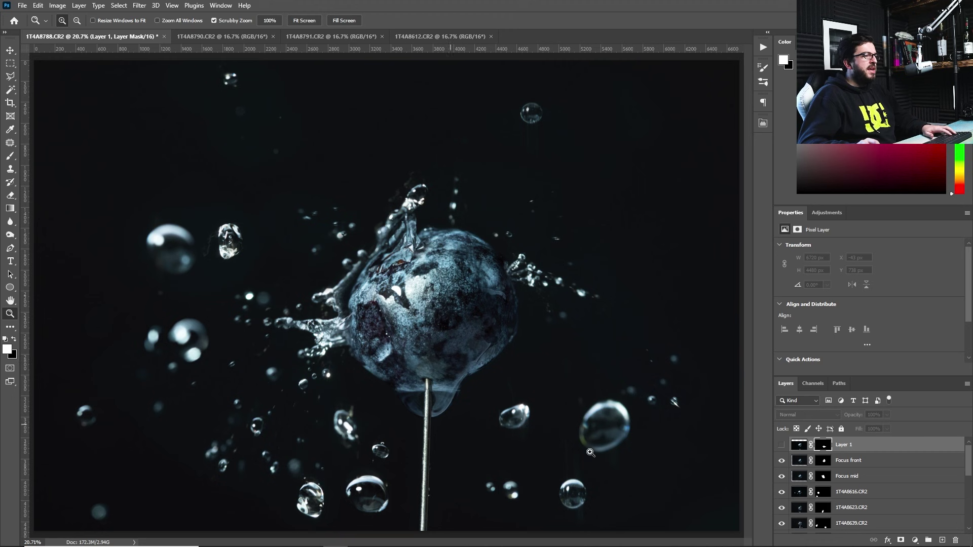
pyautogui.click(781, 446)
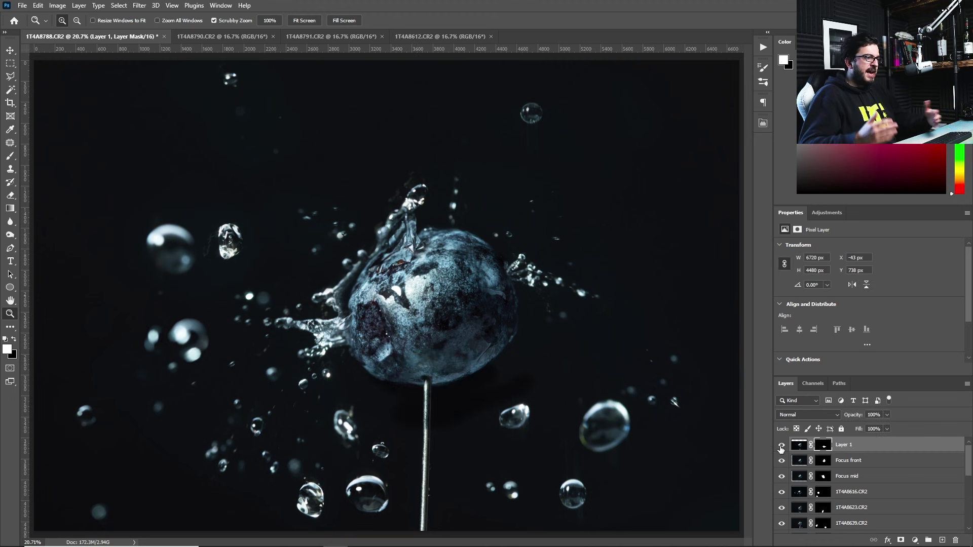
# - Flatten the composite, discarding the hidden layers, and duplicate the resulting Background layer
pyautogui.click(799, 445)
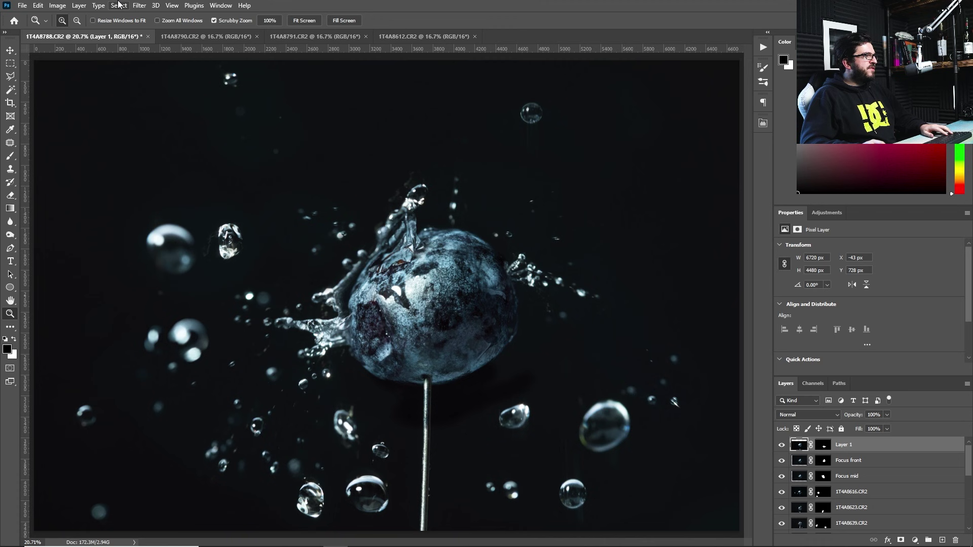
pyautogui.click(87, 4)
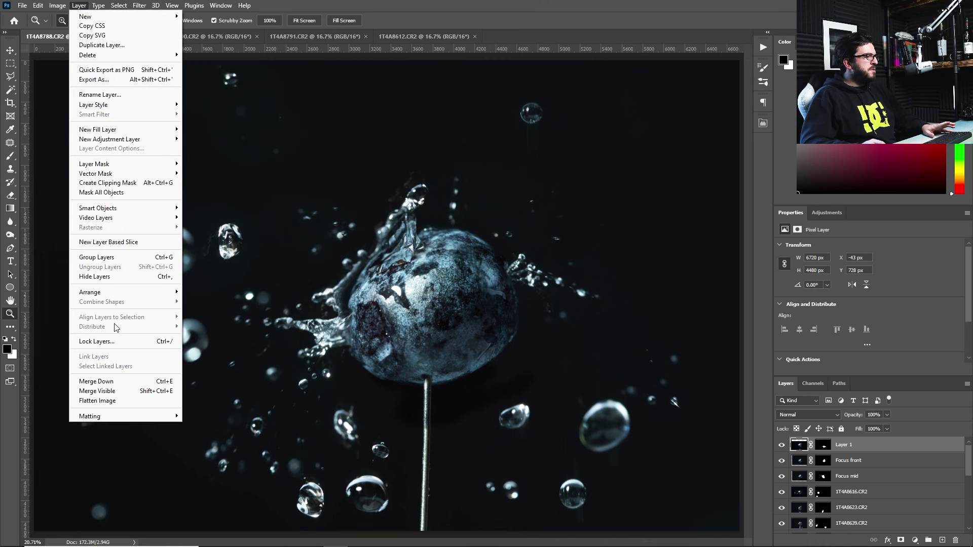
pyautogui.click(119, 400)
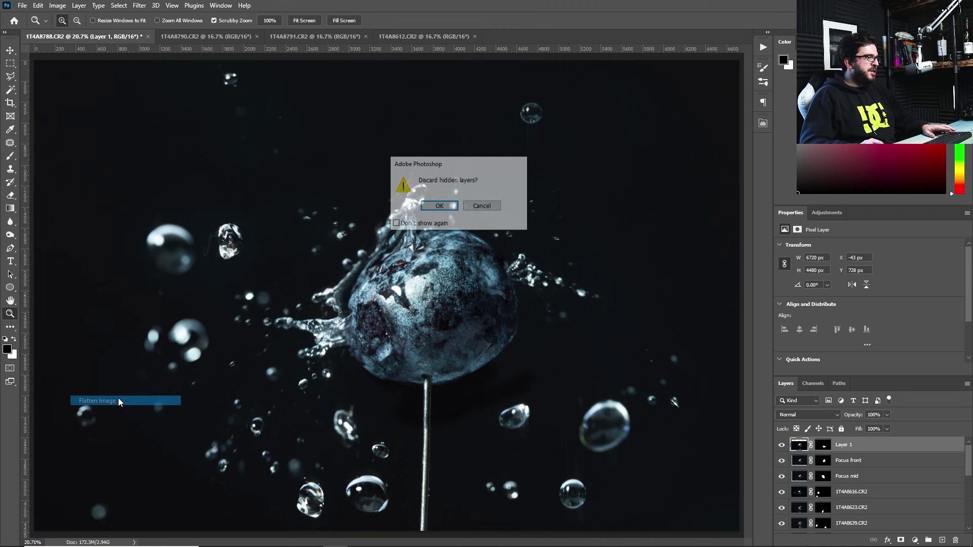
pyautogui.press('Return')
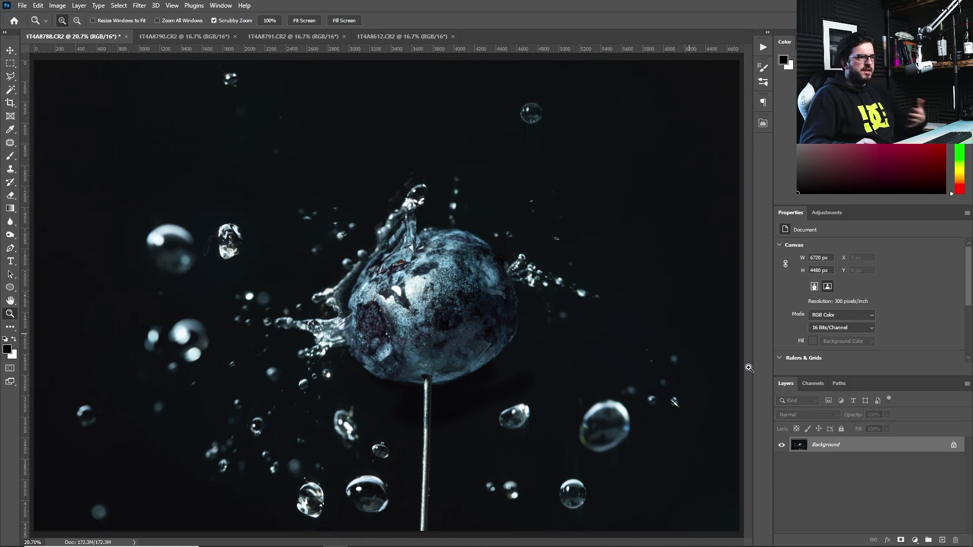
pyautogui.moveTo(852, 451); pyautogui.dragTo(944, 541)
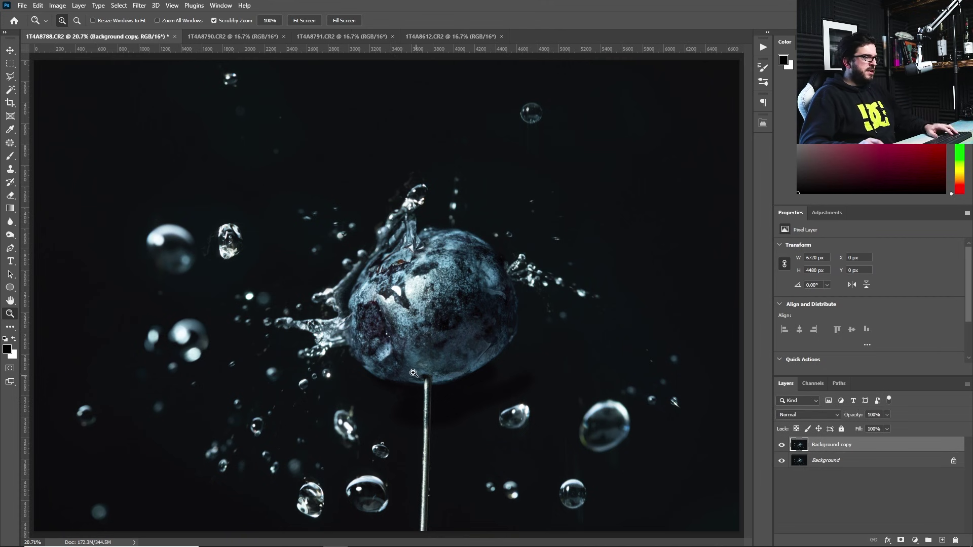
# - Clone berry skin and dark background from both sides of the stick over its upper end to rebuild the berry's bottom edge
pyautogui.click(437, 391)
pyautogui.moveTo(437, 391); pyautogui.dragTo(458, 379)
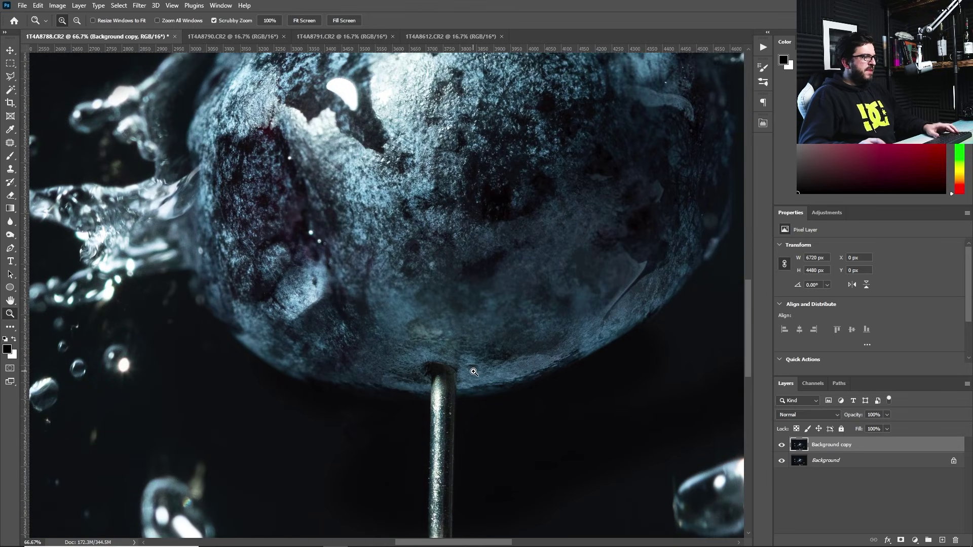
pyautogui.press('s')
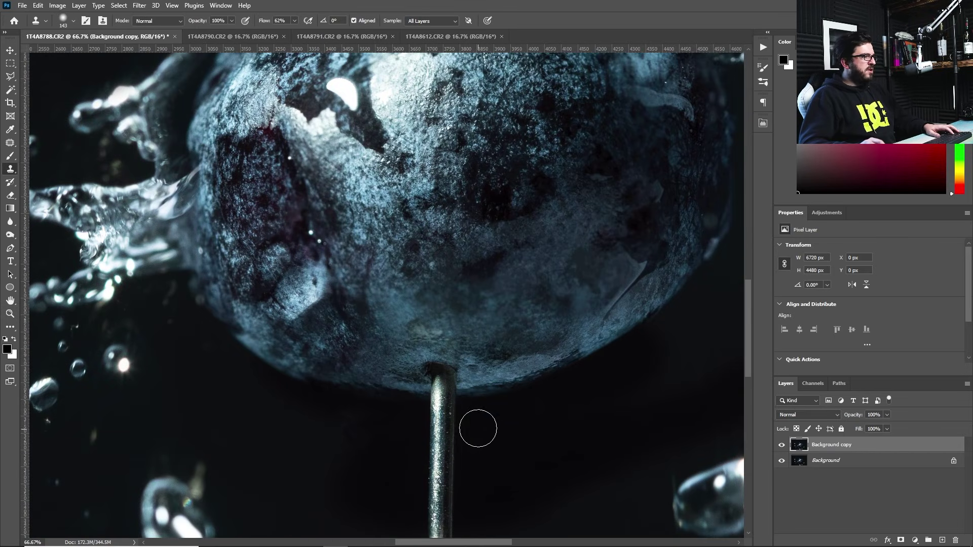
pyautogui.keyDown('alt'); pyautogui.click(389, 391); pyautogui.keyUp('alt')
pyautogui.moveTo(417, 386)
pyautogui.mouseDown()
pyautogui.moveTo(429, 397)
pyautogui.moveTo(421, 378)
pyautogui.moveTo(433, 355)
pyautogui.mouseUp()
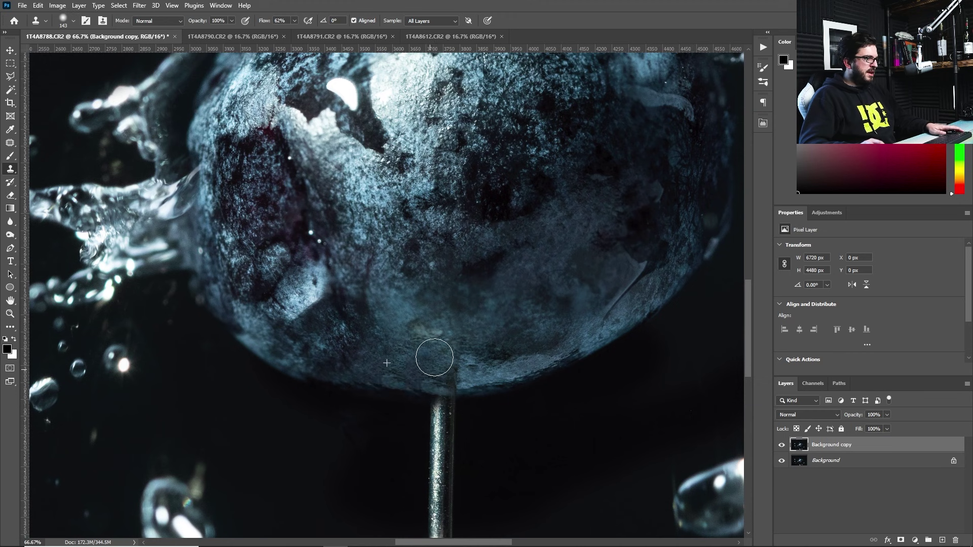
pyautogui.keyDown('alt'); pyautogui.click(484, 390); pyautogui.keyUp('alt')
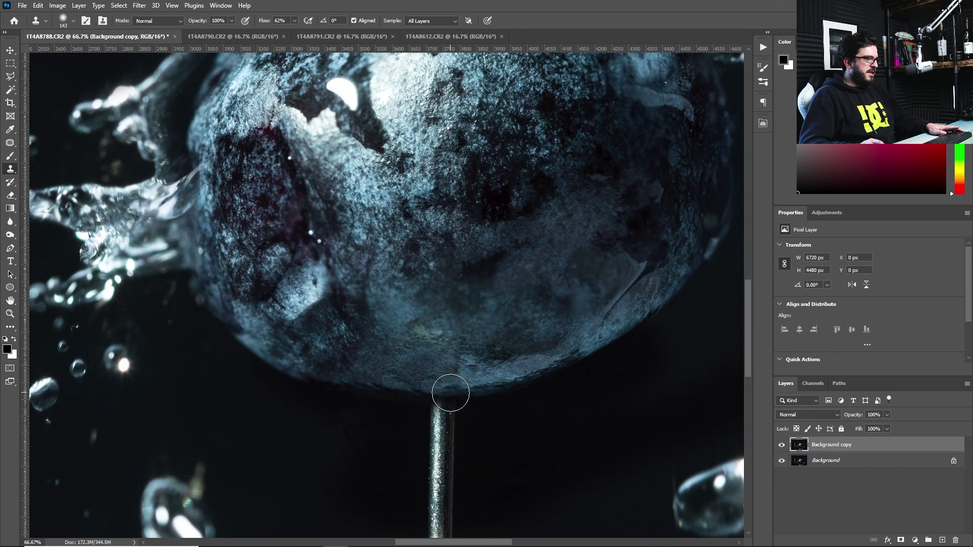
pyautogui.moveTo(451, 392)
pyautogui.mouseDown()
pyautogui.moveTo(441, 384)
pyautogui.moveTo(449, 354)
pyautogui.mouseUp()
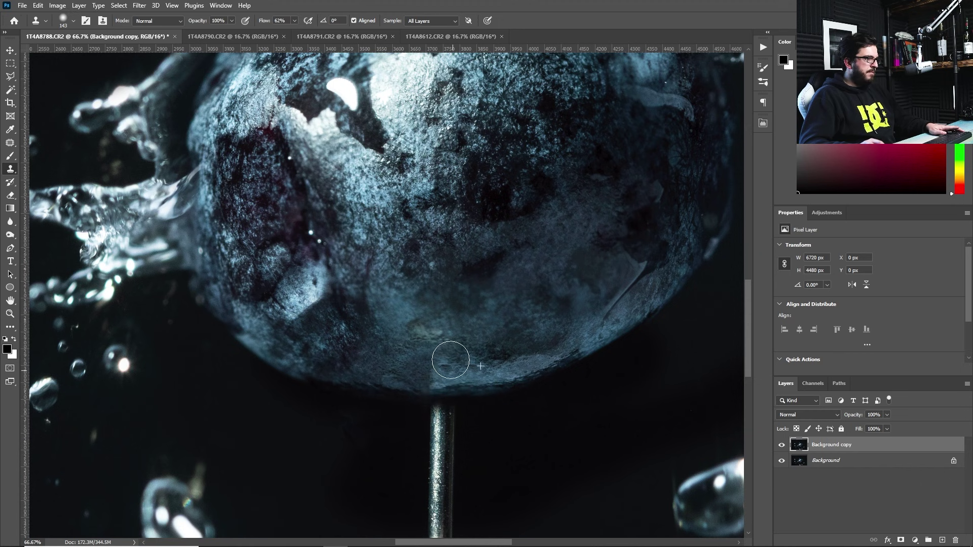
pyautogui.keyDown('alt'); pyautogui.click(377, 384); pyautogui.keyUp('alt')
pyautogui.moveTo(400, 390); pyautogui.dragTo(418, 388)
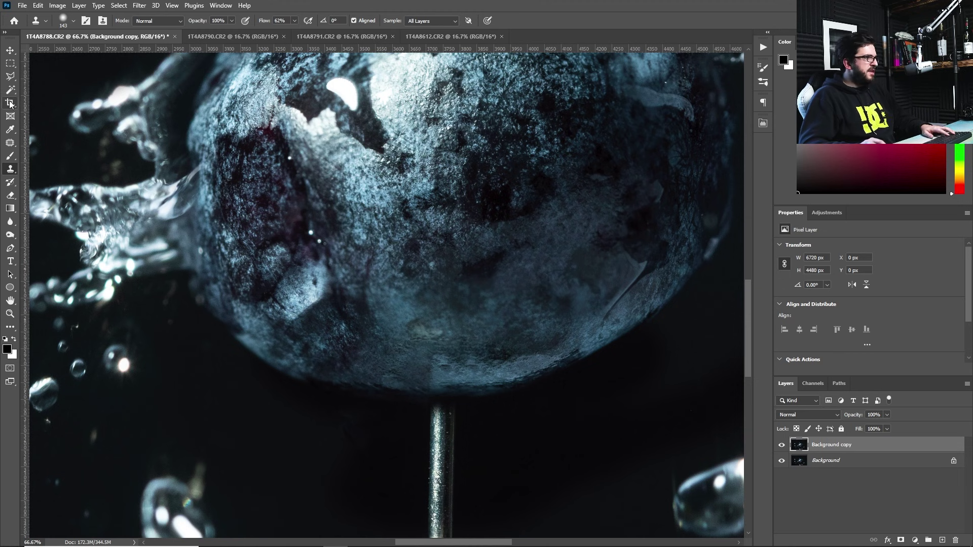
# - Outline the remaining metal stick below the berry with a Polygonal Lasso selection reaching the image's lower edge
pyautogui.press('z')
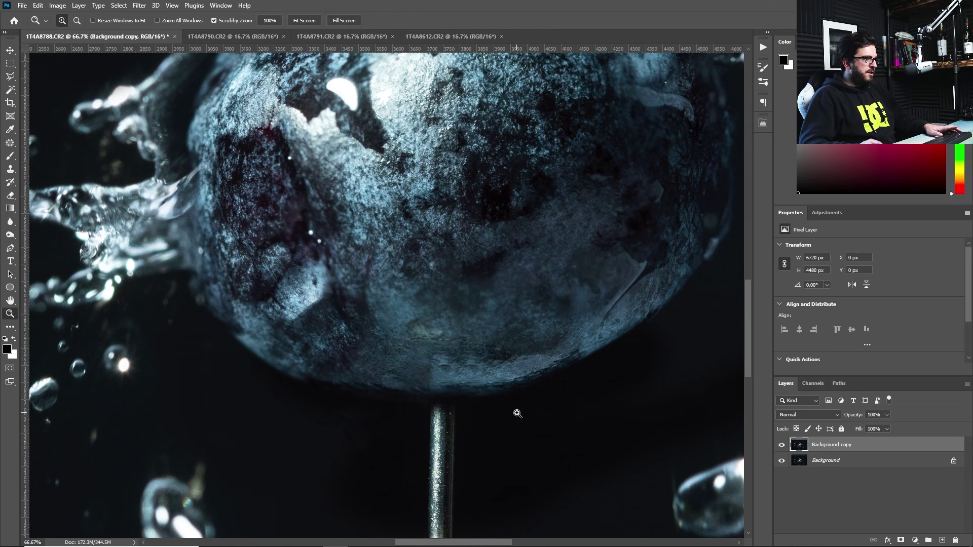
pyautogui.moveTo(513, 411)
pyautogui.mouseDown()
pyautogui.moveTo(527, 412)
pyautogui.moveTo(430, 391)
pyautogui.mouseUp()
pyautogui.rightClick(392, 392)
pyautogui.click(435, 405)
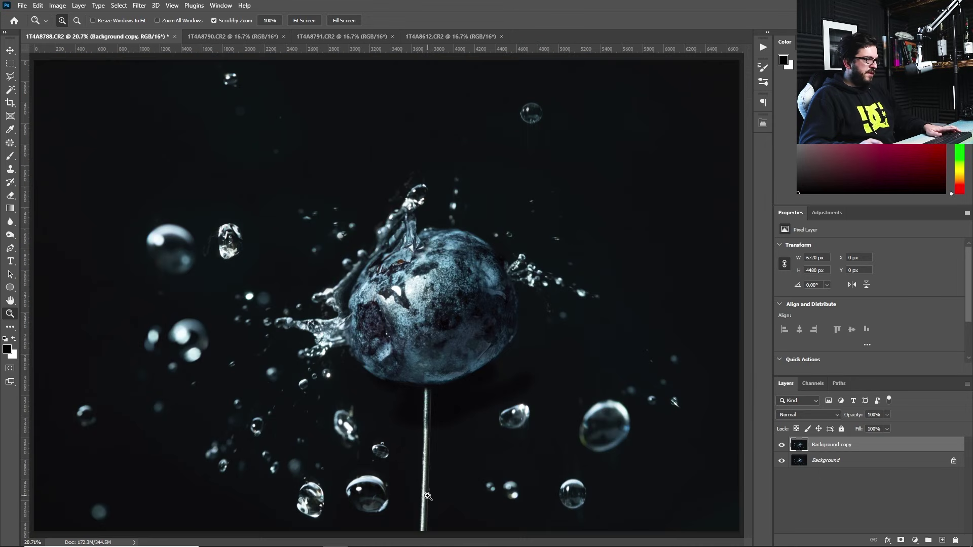
pyautogui.click(428, 495)
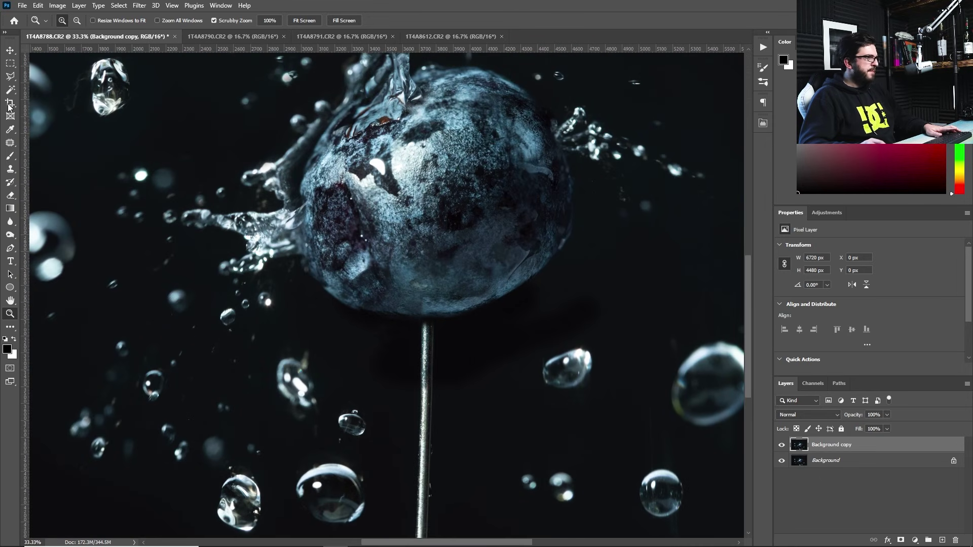
pyautogui.click(9, 77)
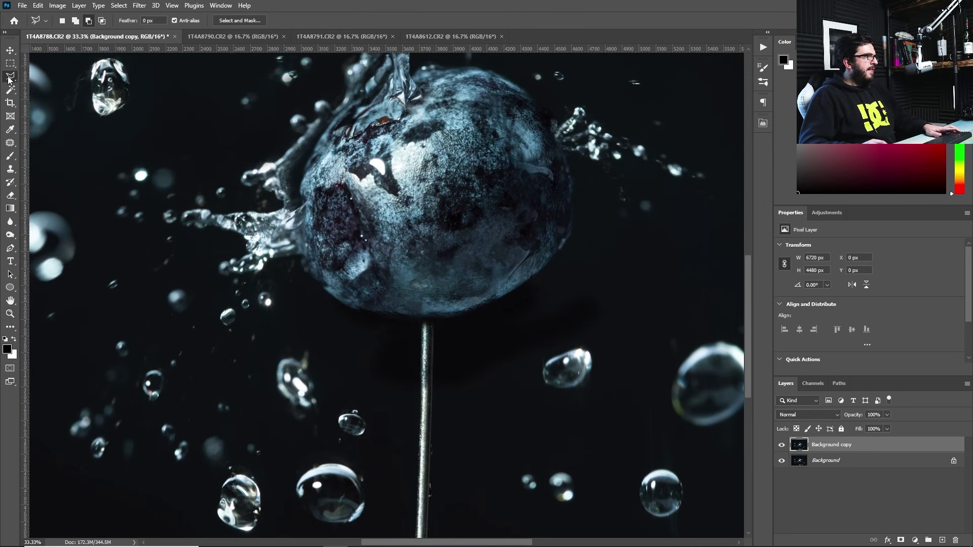
pyautogui.click(407, 537)
pyautogui.click(419, 322)
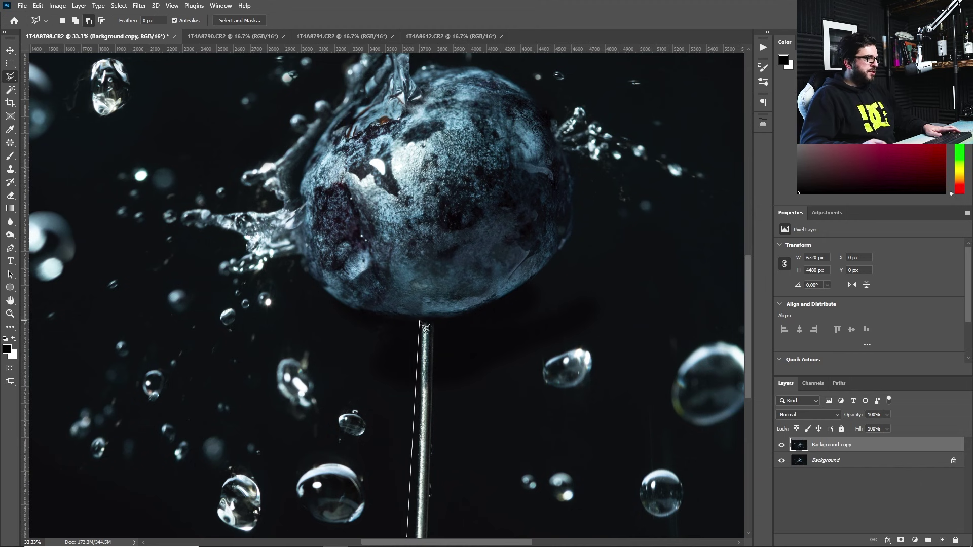
pyautogui.click(437, 321)
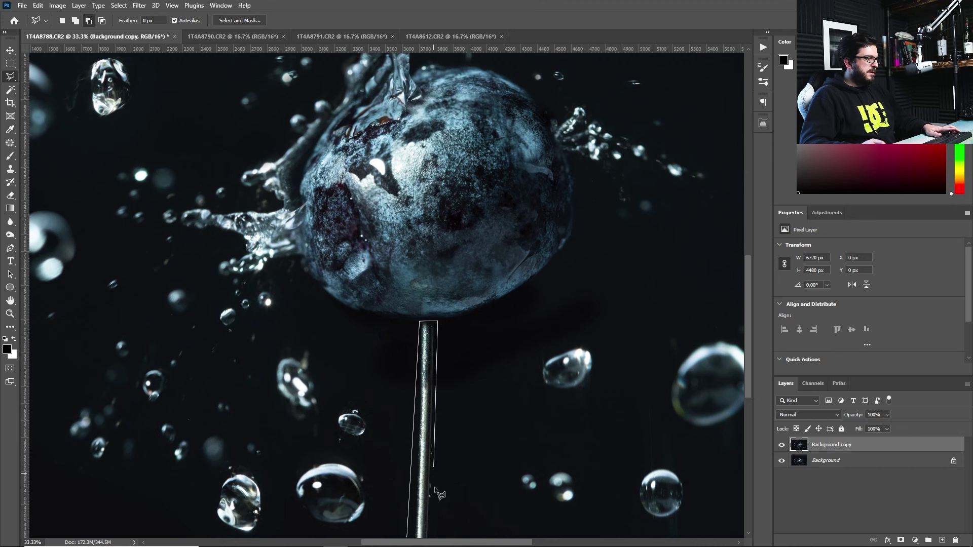
pyautogui.click(434, 499)
pyautogui.click(412, 483)
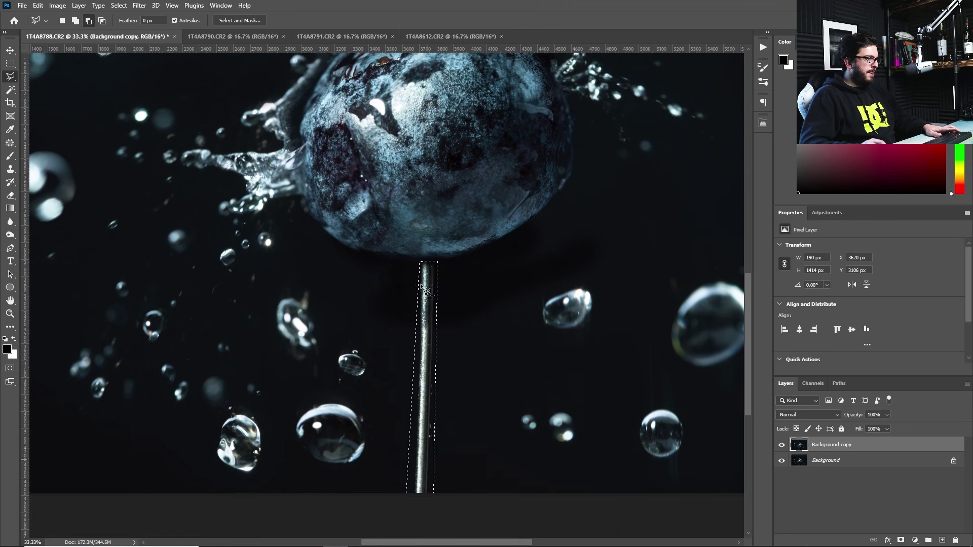
# - Replace the selected stick with the dark background just to its right using the Patch tool, and clear the selection
pyautogui.click(12, 145)
pyautogui.moveTo(431, 417); pyautogui.dragTo(466, 416)
pyautogui.hotkey('ctrl', 'd')
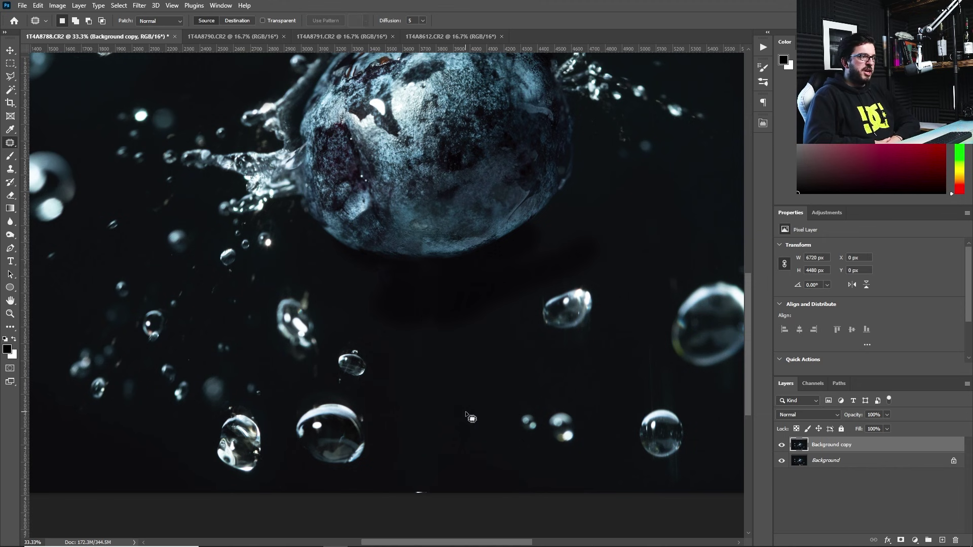
# - Remove the bright remnant of the stick at the image's lower edge with the Clone Stamp
pyautogui.press('z')
pyautogui.click(429, 495)
pyautogui.press('j')
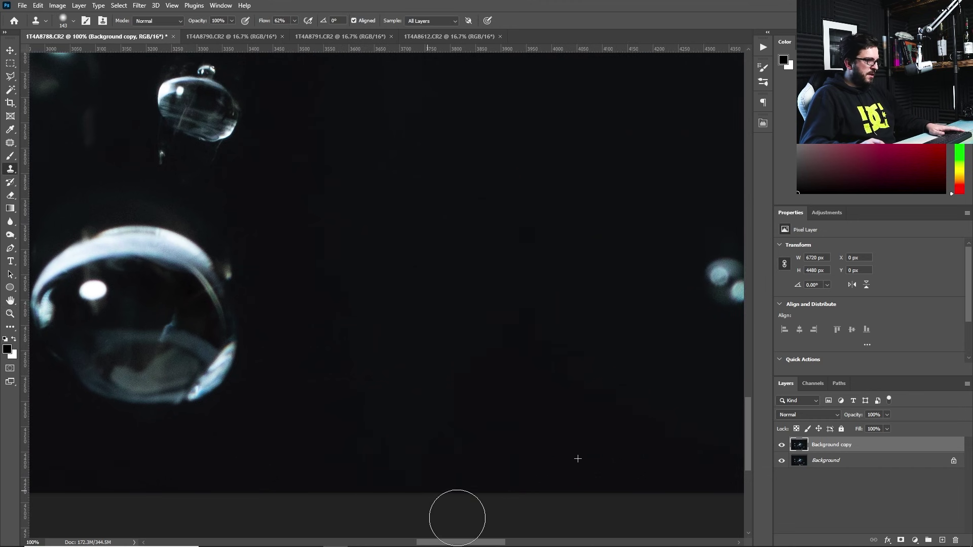
pyautogui.moveTo(584, 274)
pyautogui.mouseDown()
pyautogui.moveTo(534, 495)
pyautogui.moveTo(558, 397)
pyautogui.moveTo(552, 352)
pyautogui.moveTo(463, 335)
pyautogui.moveTo(501, 272)
pyautogui.mouseUp()
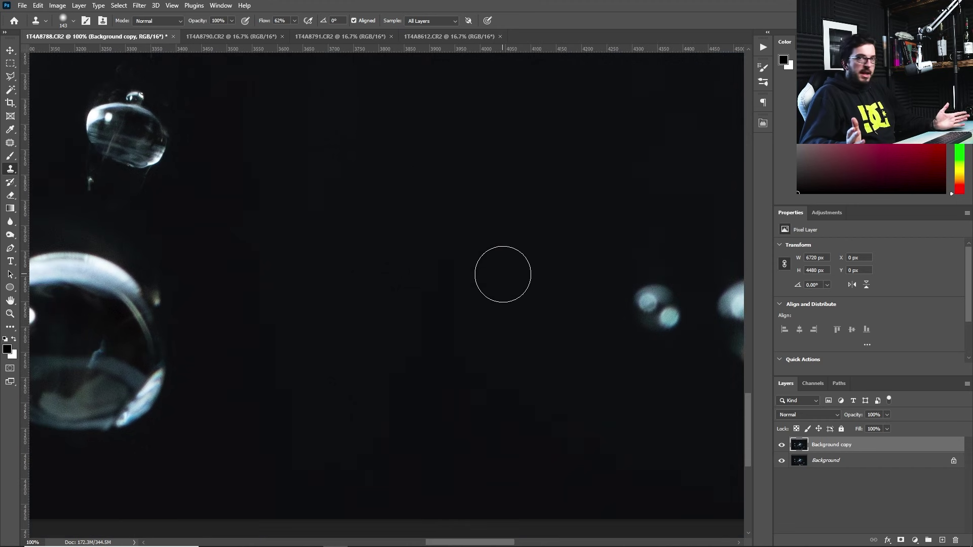
# - Compare the full image with and without the retouched Background copy layer
pyautogui.press('z')
pyautogui.rightClick(383, 291)
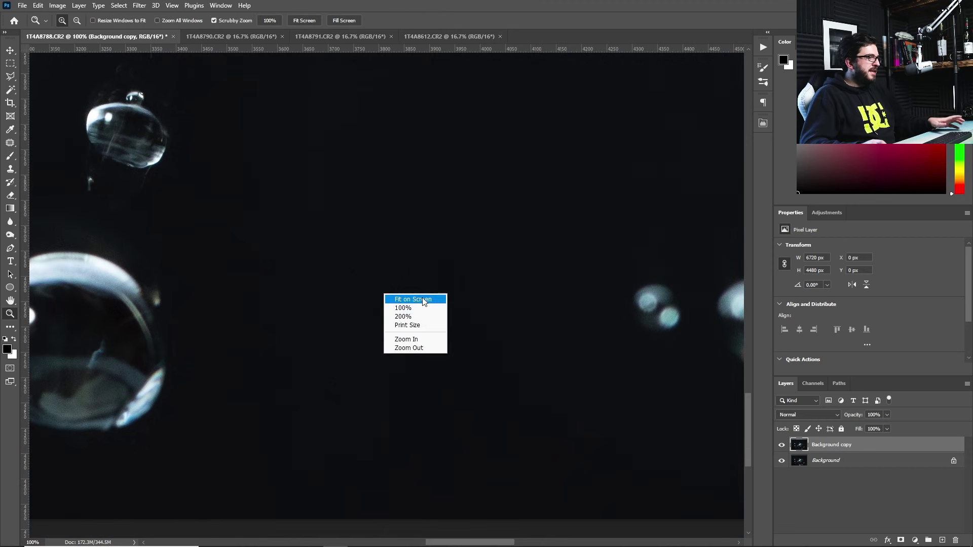
pyautogui.click(422, 298)
pyautogui.click(784, 445)
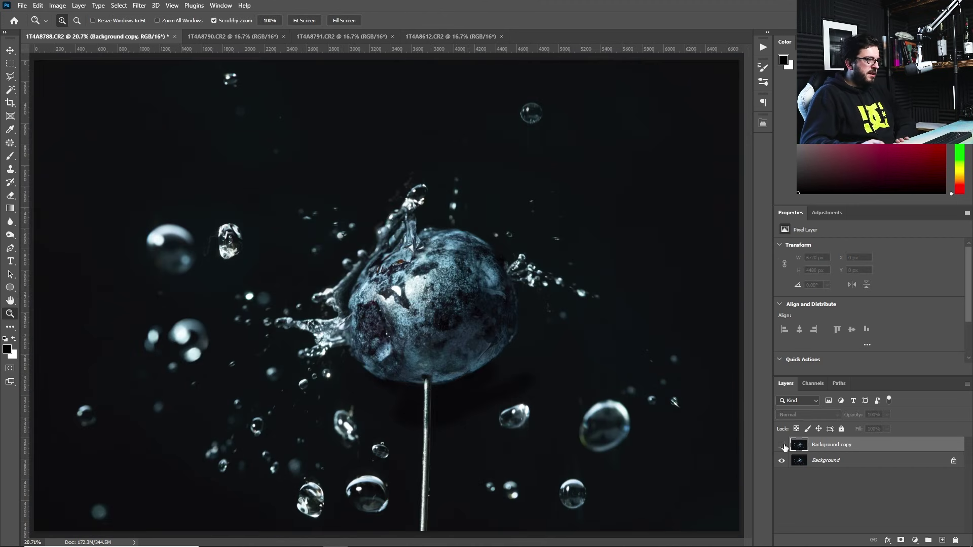
pyautogui.click(782, 446)
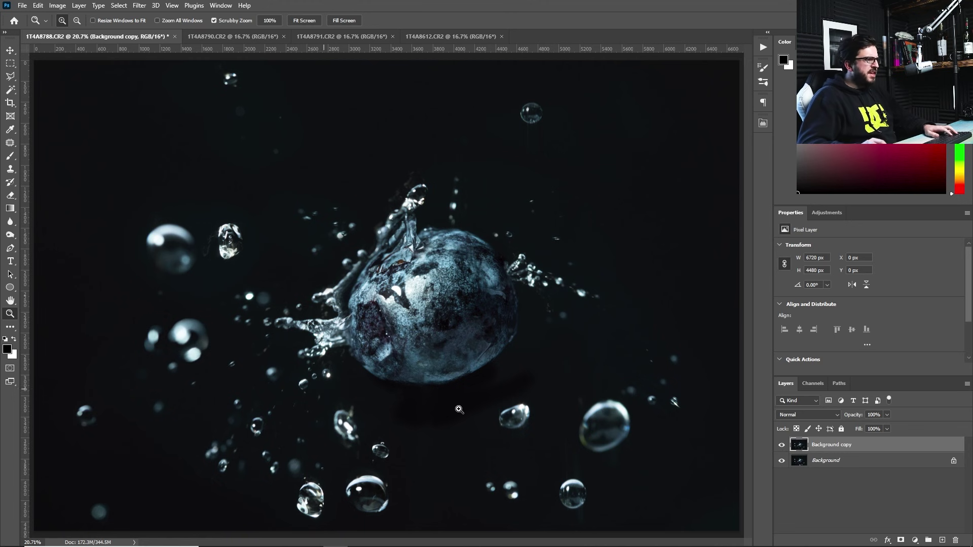
# - Remove the faint brown streak below the berry's left splash with the Spot Healing Brush
pyautogui.click(652, 366)
pyautogui.moveTo(143, 362); pyautogui.dragTo(407, 320)
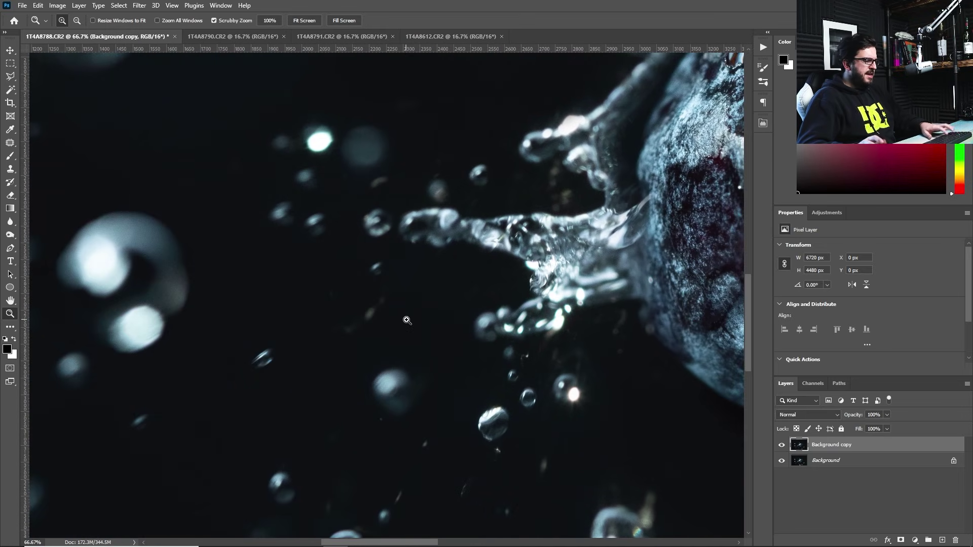
pyautogui.press('j')
pyautogui.rightClick(15, 148)
pyautogui.click(51, 144)
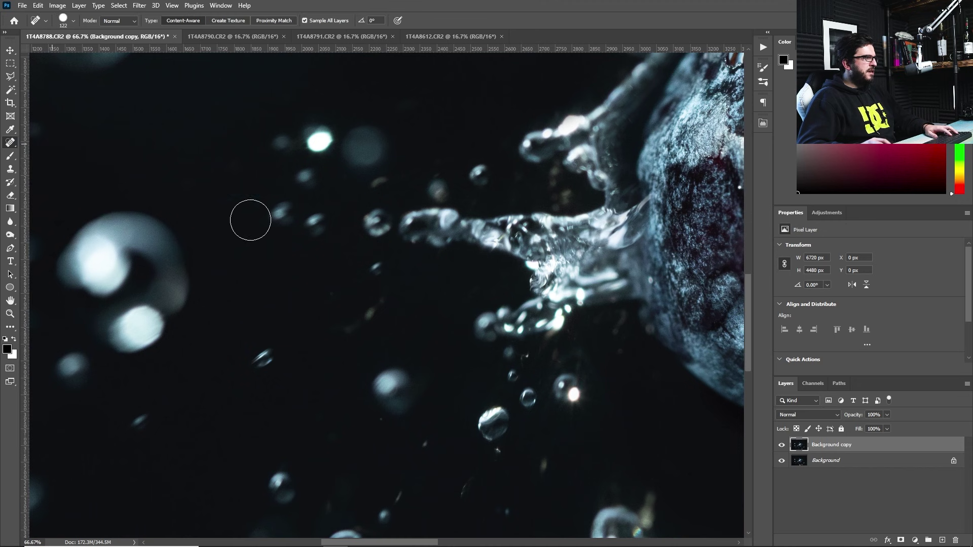
pyautogui.moveTo(387, 304); pyautogui.dragTo(382, 319)
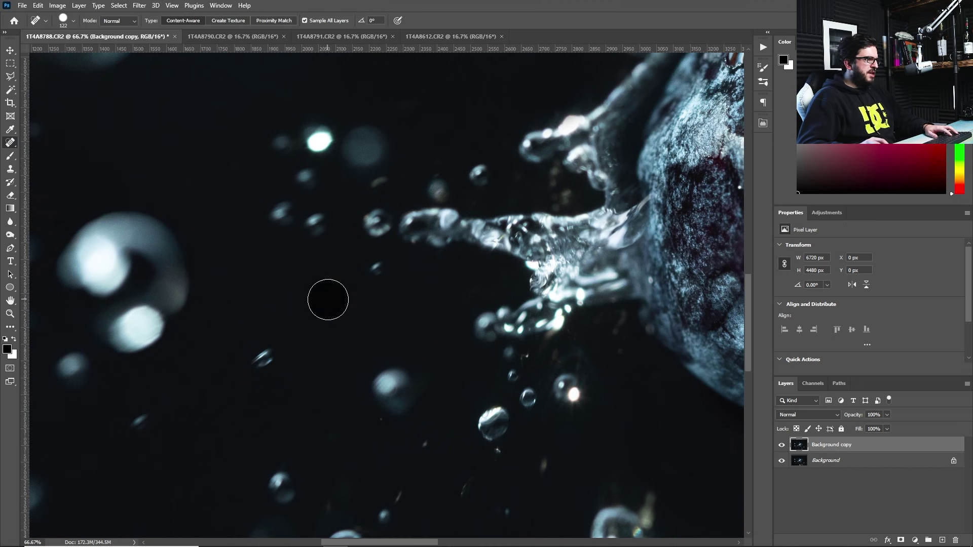
# - Set the Spot Healing Brush size to 60 and heal the small specks and streaks among the droplets beneath the left splash
pyautogui.rightClick(392, 280)
pyautogui.moveTo(404, 302); pyautogui.dragTo(388, 300)
pyautogui.press('Return')
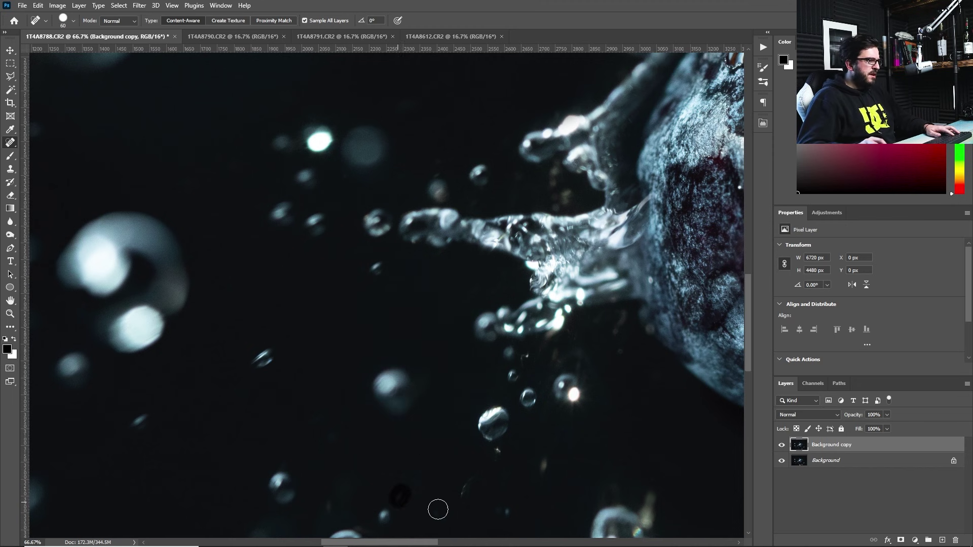
pyautogui.moveTo(549, 427); pyautogui.dragTo(556, 330)
# - Heal the brown streaks and tiny specks around the lower-left droplets and beside the large drops near the image's lower edge
pyautogui.moveTo(478, 395)
pyautogui.mouseDown()
pyautogui.moveTo(456, 413)
pyautogui.moveTo(499, 287)
pyautogui.mouseUp()
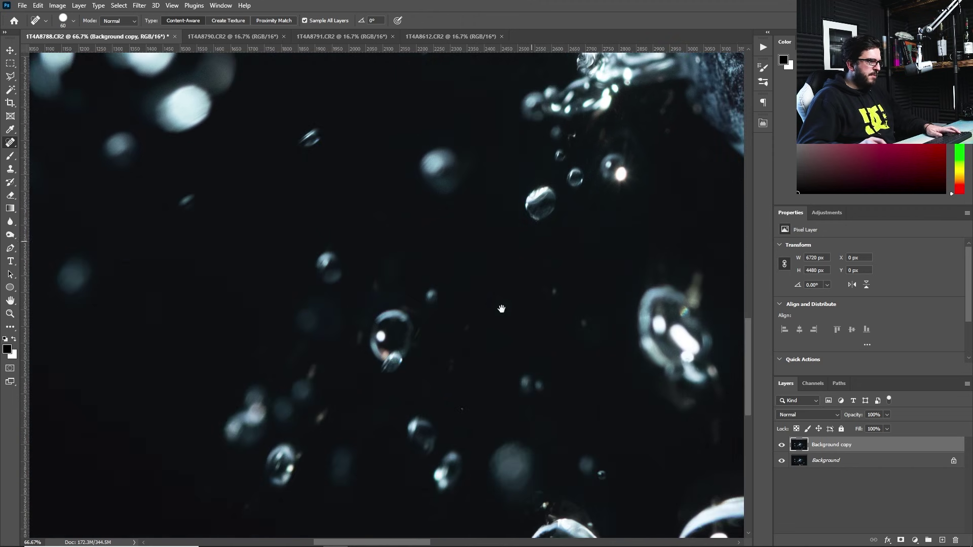
pyautogui.moveTo(358, 337); pyautogui.dragTo(355, 357)
pyautogui.moveTo(328, 413); pyautogui.dragTo(320, 425)
pyautogui.moveTo(313, 369); pyautogui.dragTo(321, 363)
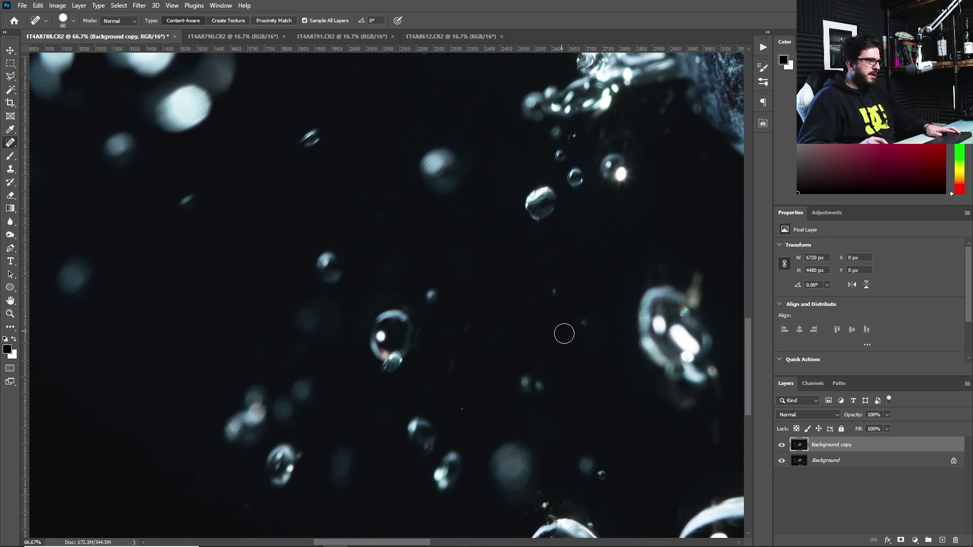
pyautogui.moveTo(464, 324); pyautogui.dragTo(446, 381)
pyautogui.click(462, 404)
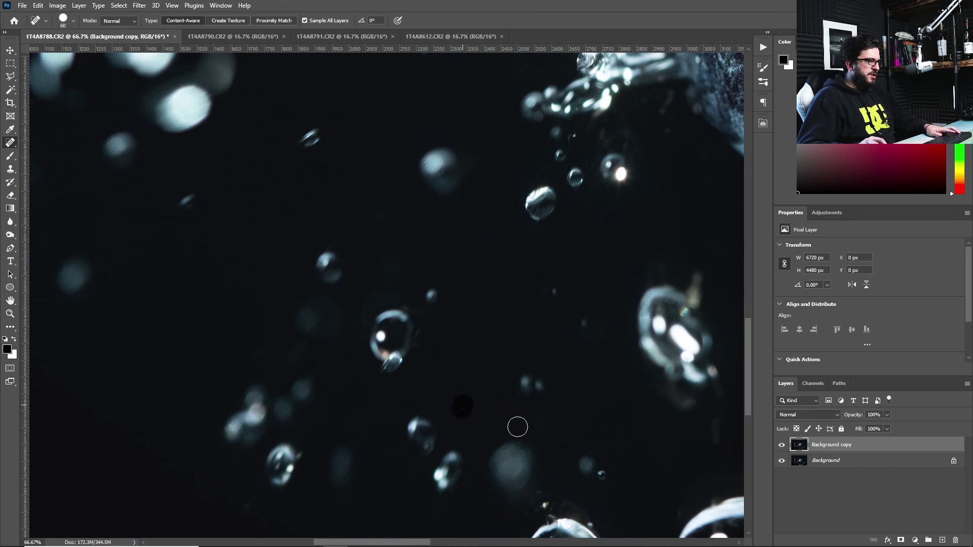
pyautogui.click(578, 322)
pyautogui.moveTo(588, 343); pyautogui.dragTo(556, 248)
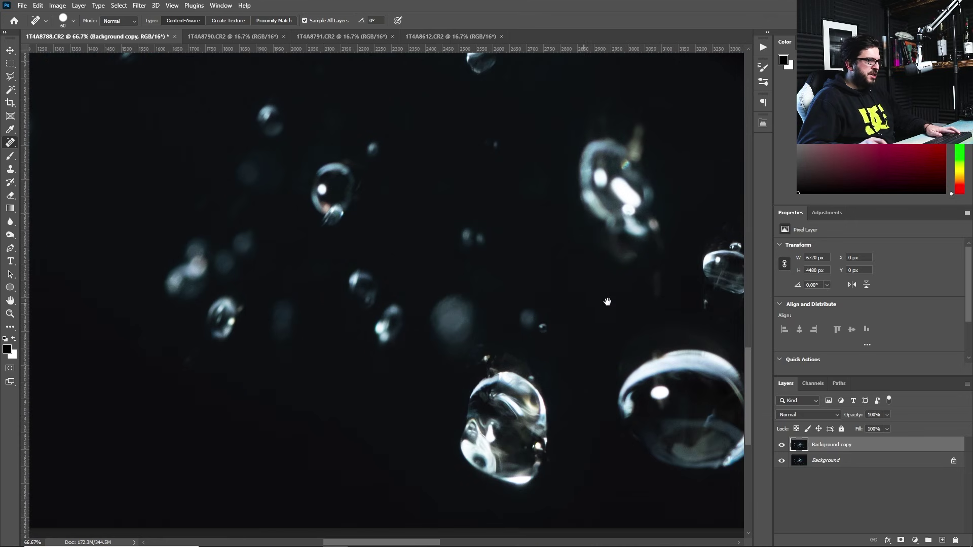
pyautogui.moveTo(482, 359)
pyautogui.mouseDown()
pyautogui.moveTo(484, 348)
pyautogui.moveTo(498, 359)
pyautogui.mouseUp()
pyautogui.click(706, 303)
# - Compare the whole image with and without the healed Background copy layer
pyautogui.press('z')
pyautogui.hotkey('ctrl', '0')
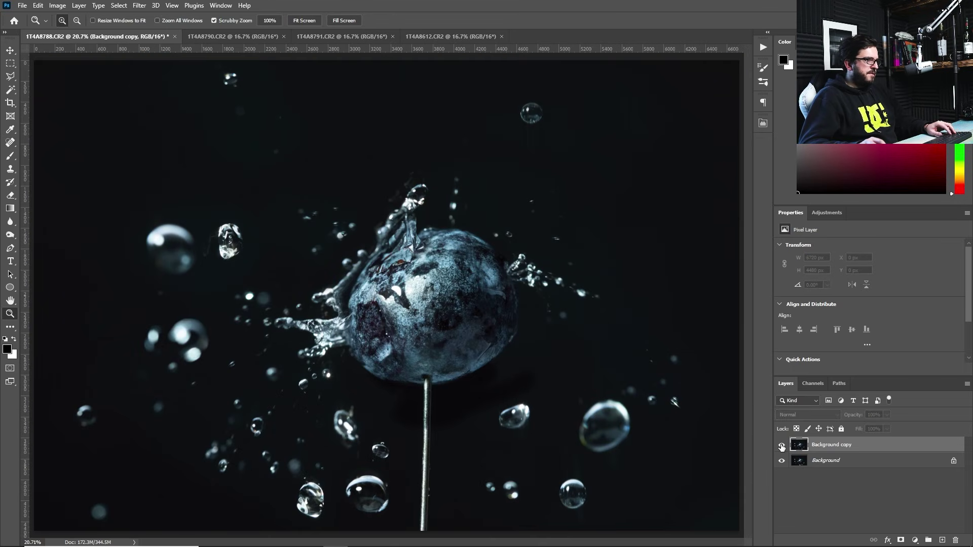
pyautogui.click(782, 446)
pyautogui.click(782, 446)
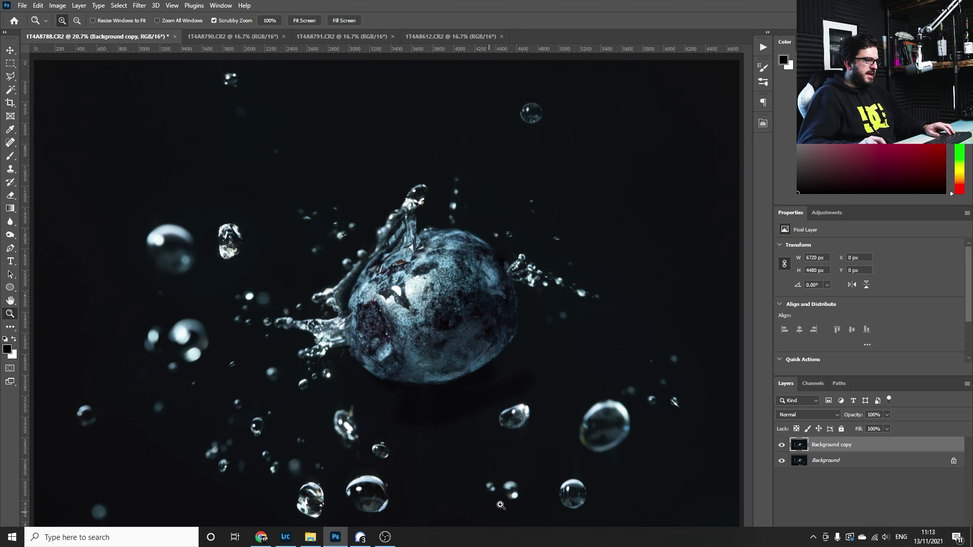
# - Lasso the small droplet cluster near the image's lower edge, left of the round drop, and copy it to a new layer
pyautogui.rightClick(10, 76)
pyautogui.click(61, 76)
pyautogui.moveTo(514, 477); pyautogui.dragTo(482, 472)
pyautogui.moveTo(505, 513)
pyautogui.mouseDown()
pyautogui.moveTo(528, 514)
pyautogui.moveTo(517, 477)
pyautogui.mouseUp()
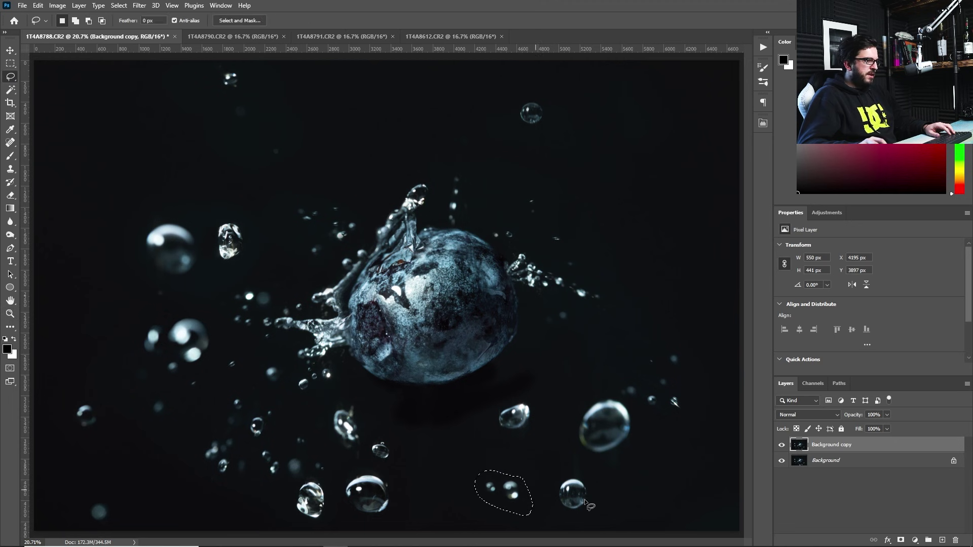
pyautogui.hotkey('ctrl', 'j')
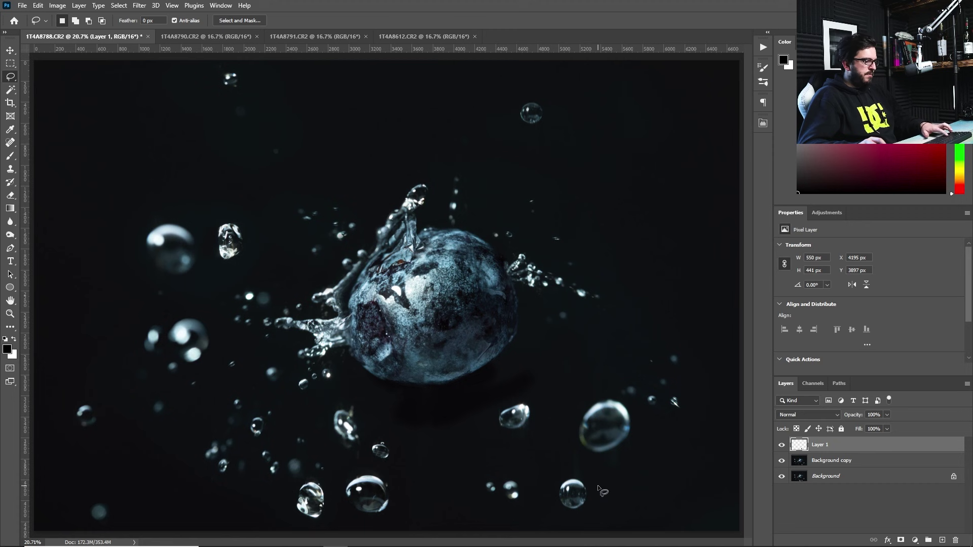
# - Move the copied droplets to the empty upper-right background, rotate them about 141° and scale them to 112.6%
pyautogui.press('v')
pyautogui.moveTo(535, 456)
pyautogui.mouseDown()
pyautogui.moveTo(659, 114)
pyautogui.moveTo(666, 129)
pyautogui.moveTo(716, 148)
pyautogui.moveTo(645, 224)
pyautogui.mouseUp()
pyautogui.hotkey('ctrl', 't')
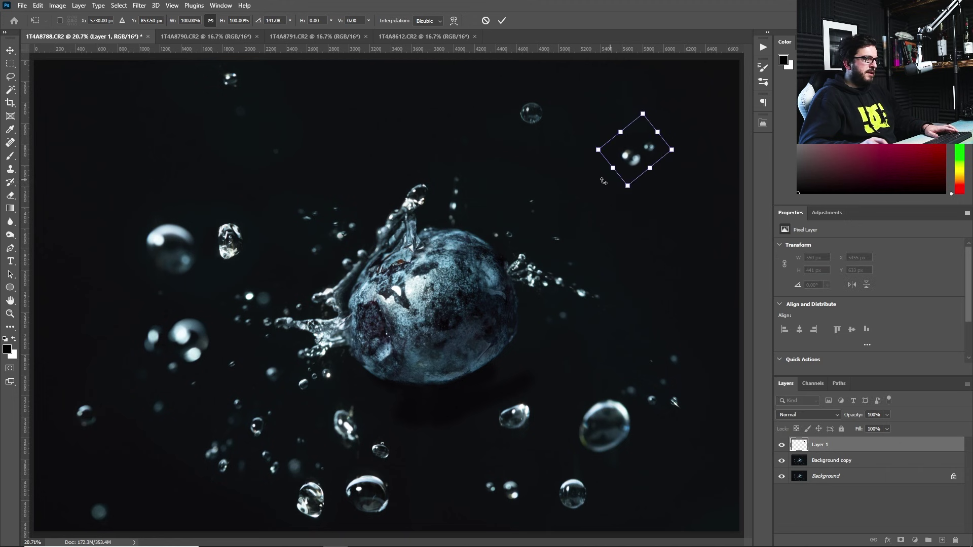
pyautogui.moveTo(613, 168); pyautogui.dragTo(607, 173)
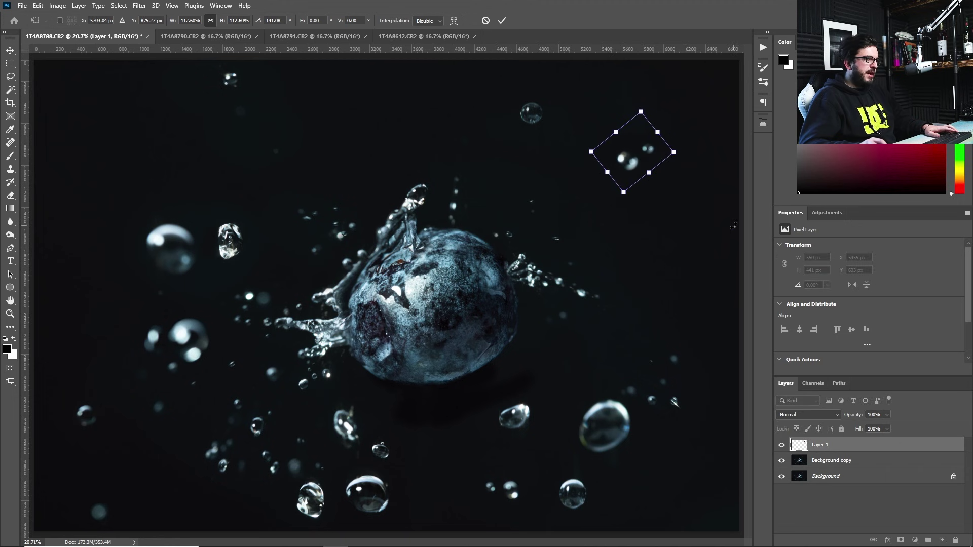
pyautogui.press('Return')
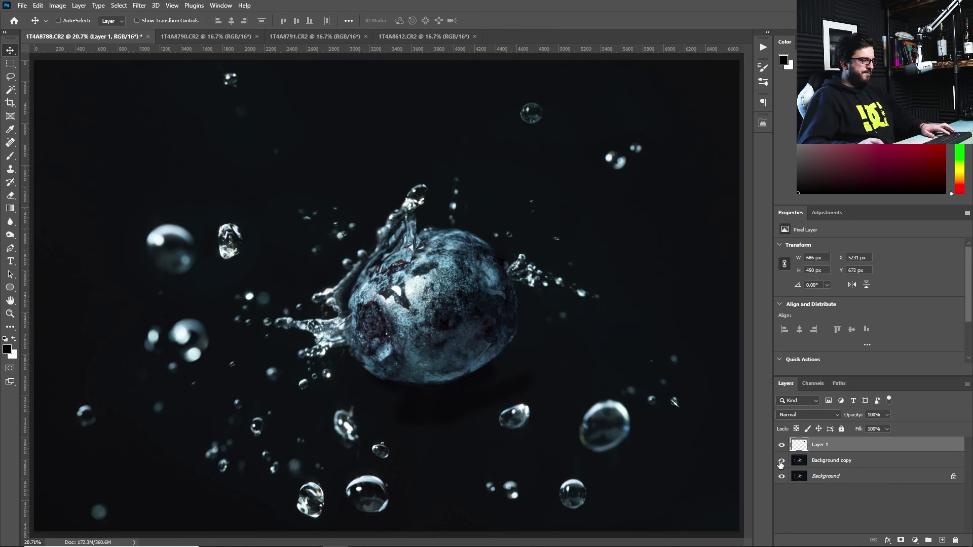
# - Merge the droplet layer down into Background copy and compare the result with the layer beneath
pyautogui.press('Delete')
pyautogui.click(782, 445)
pyautogui.click(782, 445)
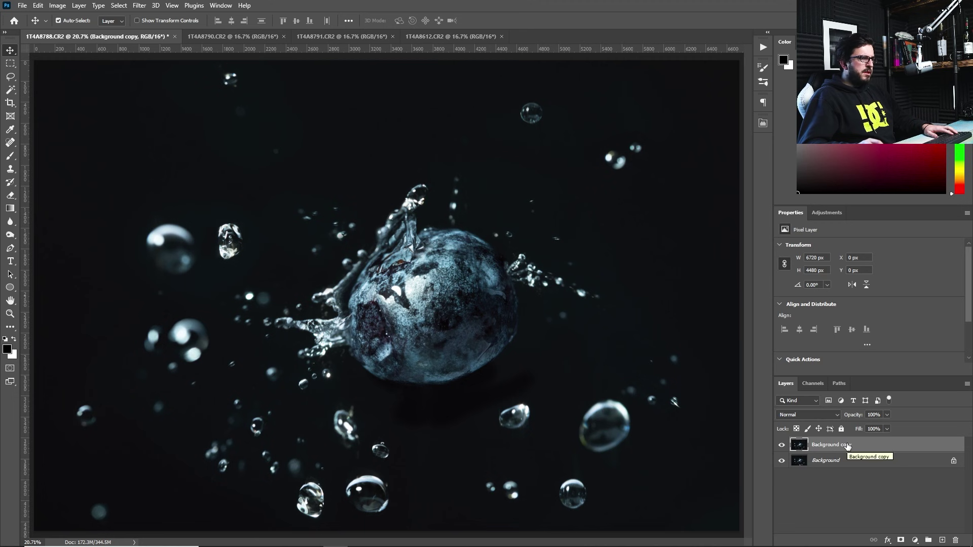
# - Open the Camera Raw filter on the Background copy layer and set Whites to +14
pyautogui.click(138, 5)
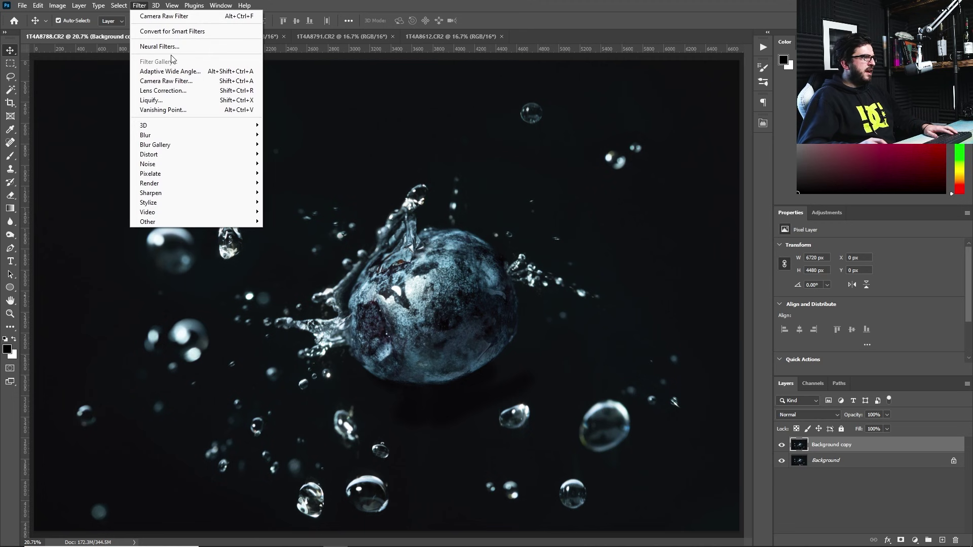
pyautogui.click(200, 86)
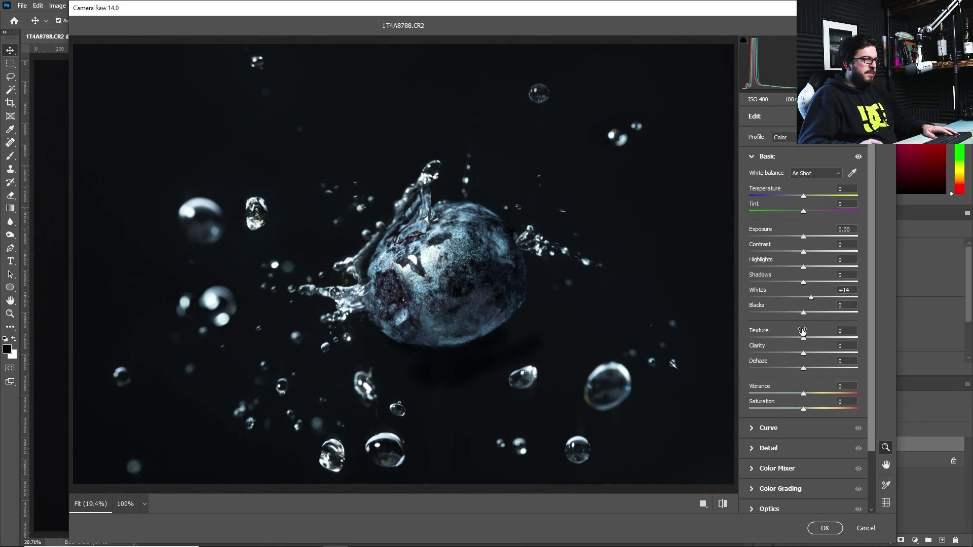
pyautogui.moveTo(809, 356); pyautogui.dragTo(804, 385)
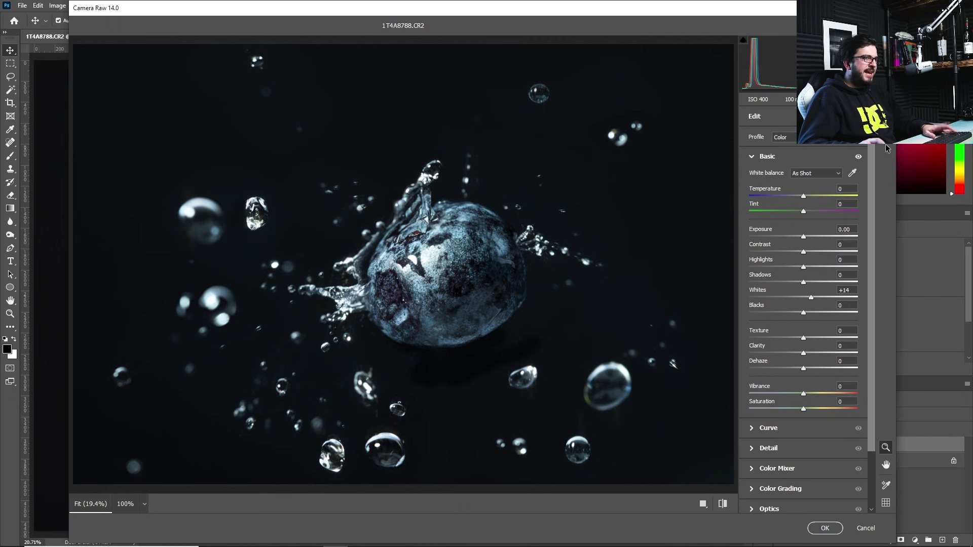
# - Create a new Camera Raw brush mask with brush size 7 and feather 29, skipping the masking tour
pyautogui.press('m')
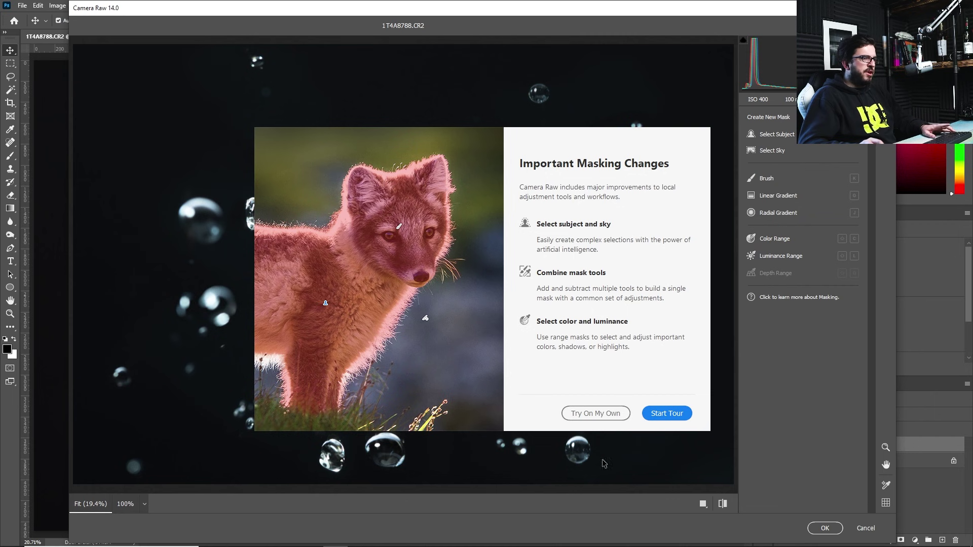
pyautogui.click(612, 415)
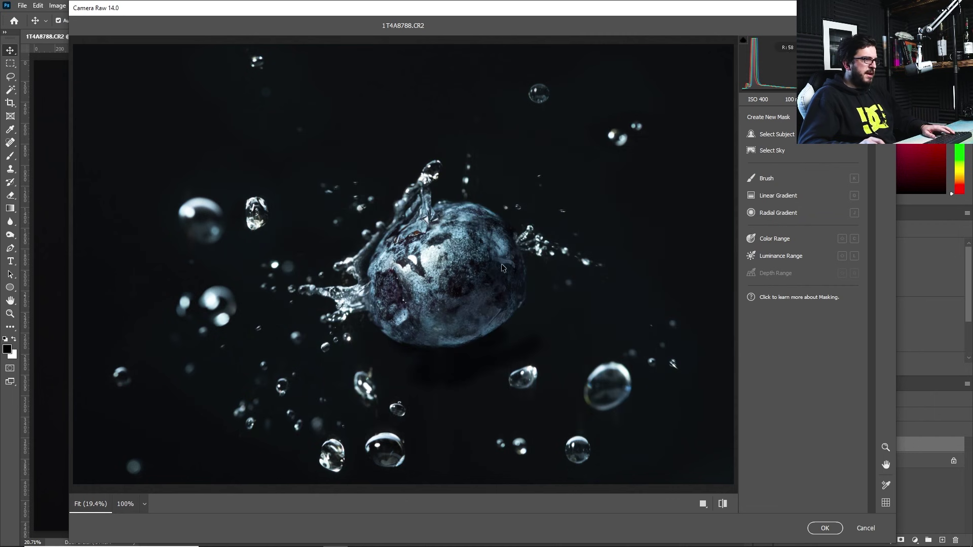
pyautogui.click(768, 177)
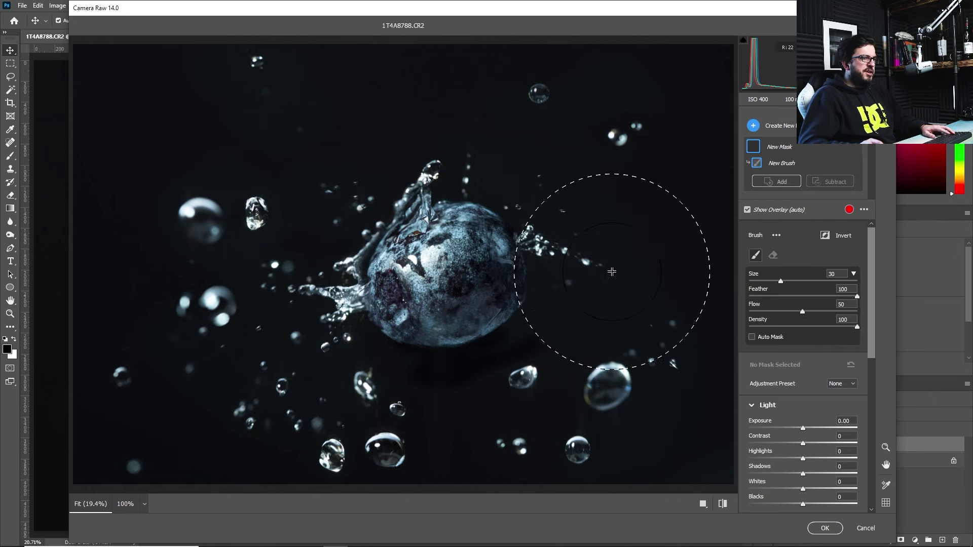
pyautogui.press('[')
pyautogui.press('[')
pyautogui.press('[')
pyautogui.press('[')
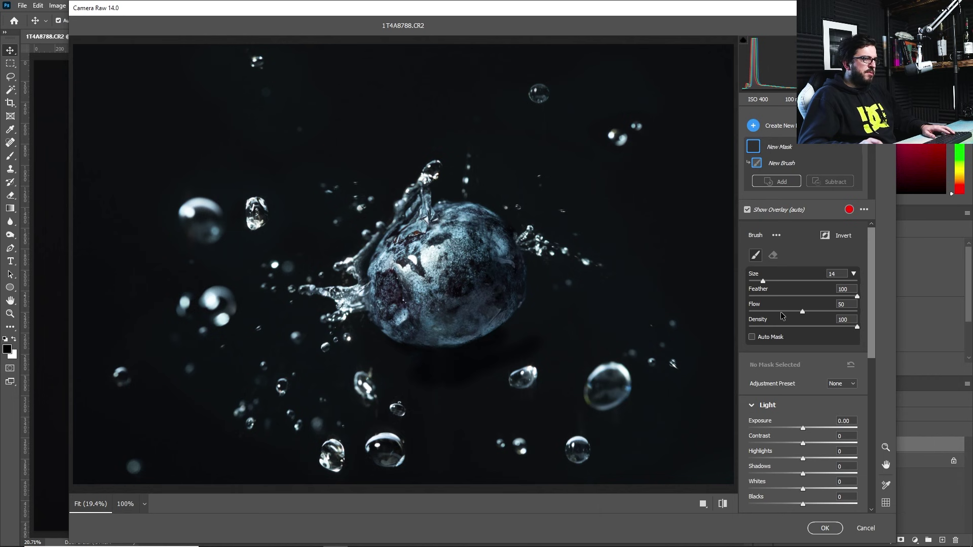
pyautogui.moveTo(789, 297); pyautogui.dragTo(780, 296)
pyautogui.press('[')
pyautogui.press('[')
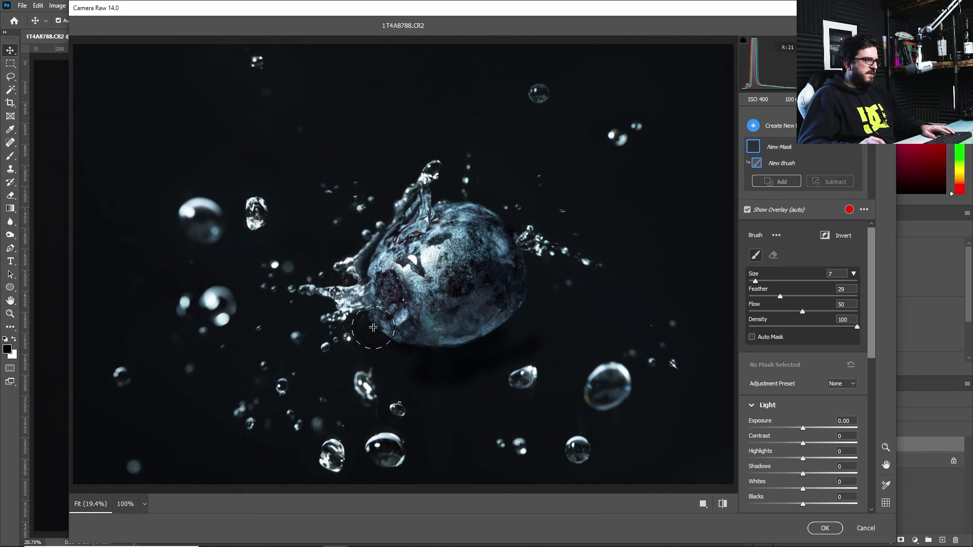
# - Set the brush mask's Clarity to +67
pyautogui.moveTo(873, 331); pyautogui.dragTo(867, 460)
pyautogui.scroll(-1, 839, 441)
pyautogui.moveTo(801, 401)
pyautogui.mouseDown()
pyautogui.moveTo(830, 403)
pyautogui.moveTo(792, 420)
pyautogui.moveTo(844, 423)
pyautogui.mouseUp()
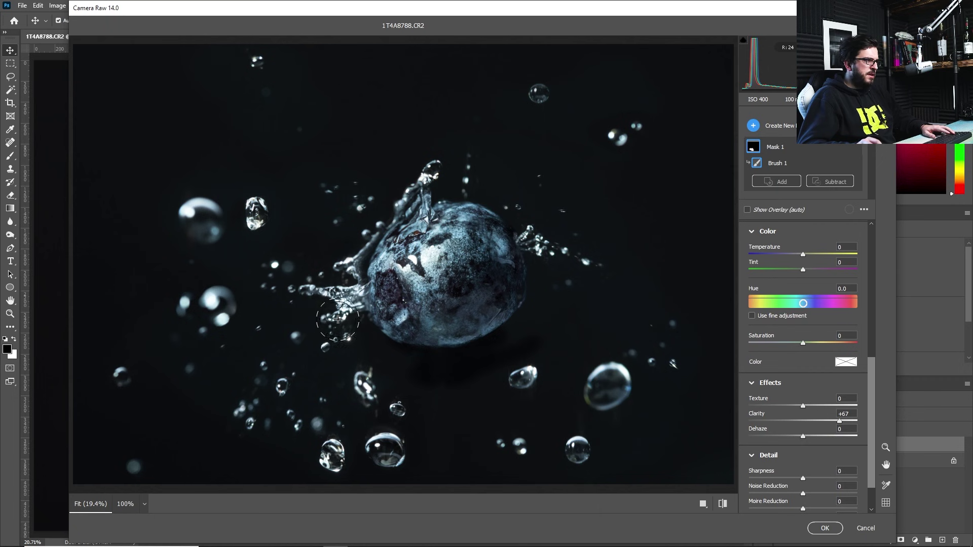
# - Brush the clarity mask over the splashes and the droplets around the berry, and apply the Camera Raw filter
pyautogui.moveTo(233, 304)
pyautogui.mouseDown()
pyautogui.moveTo(202, 218)
pyautogui.moveTo(415, 208)
pyautogui.moveTo(426, 177)
pyautogui.moveTo(470, 178)
pyautogui.mouseUp()
pyautogui.click(536, 94)
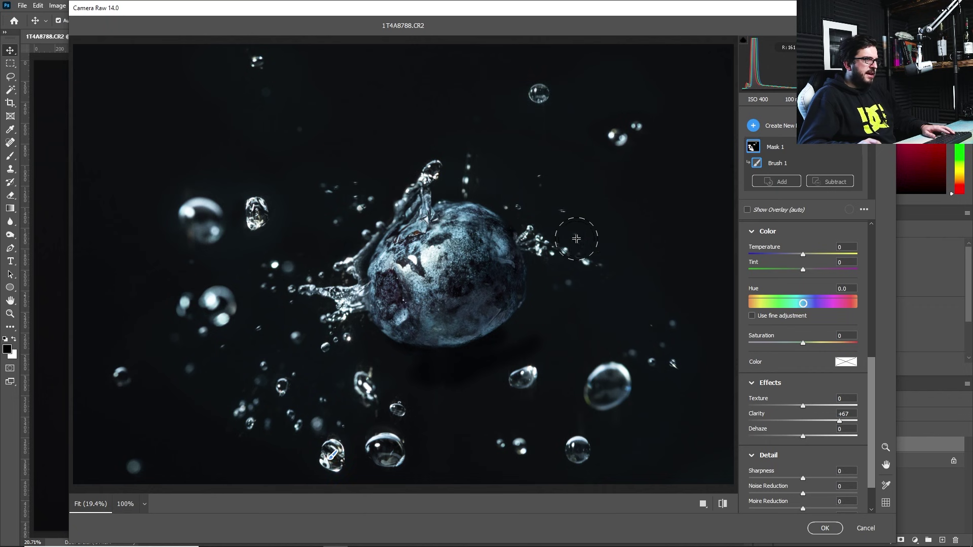
pyautogui.click(526, 371)
pyautogui.click(513, 445)
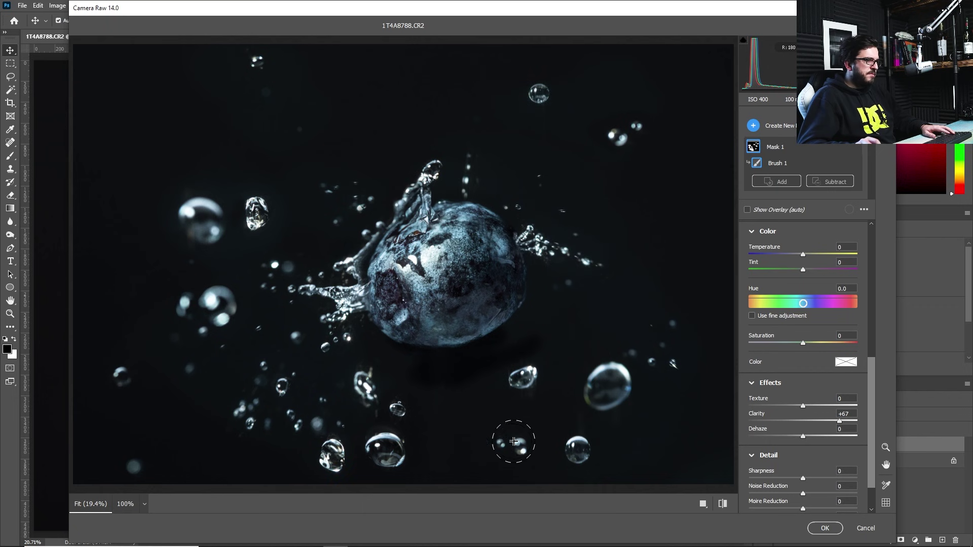
pyautogui.click(581, 446)
pyautogui.click(615, 379)
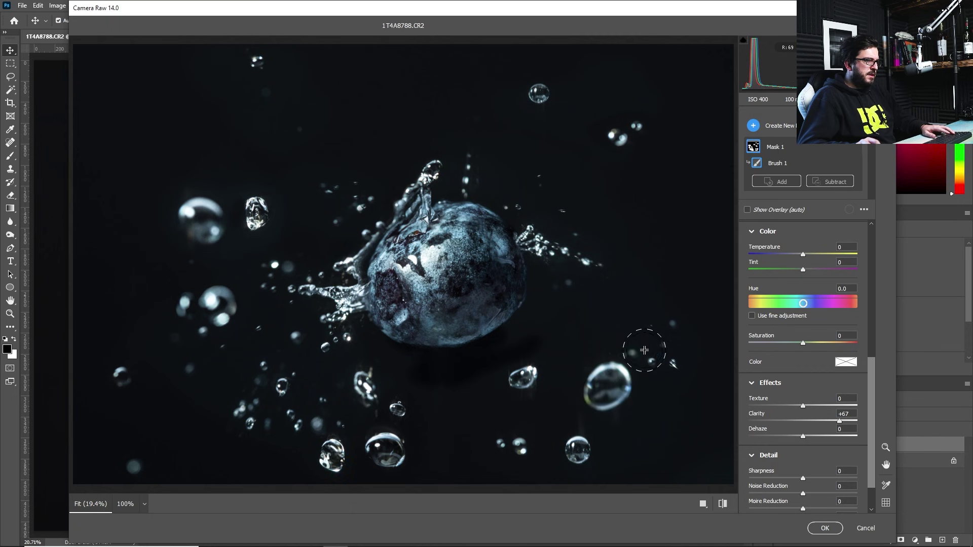
pyautogui.click(560, 248)
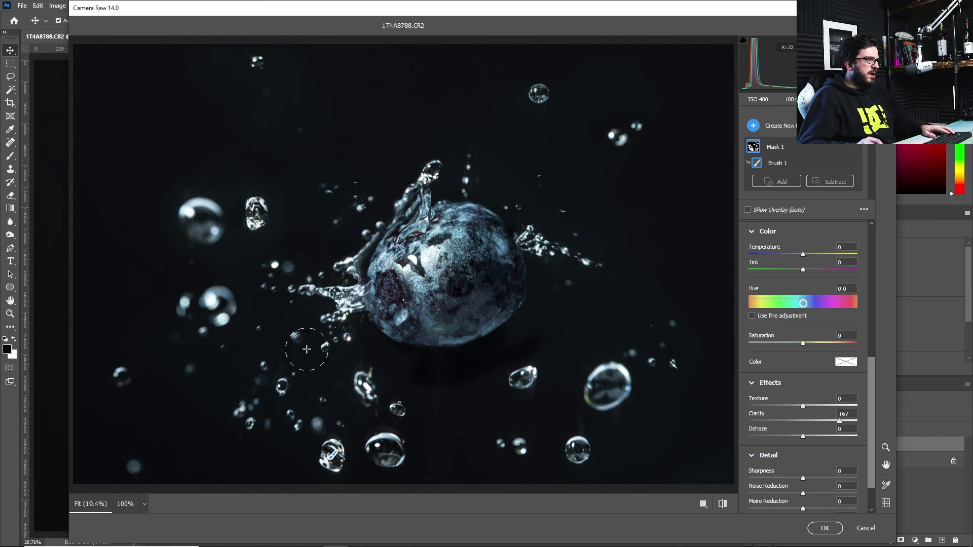
pyautogui.click(122, 375)
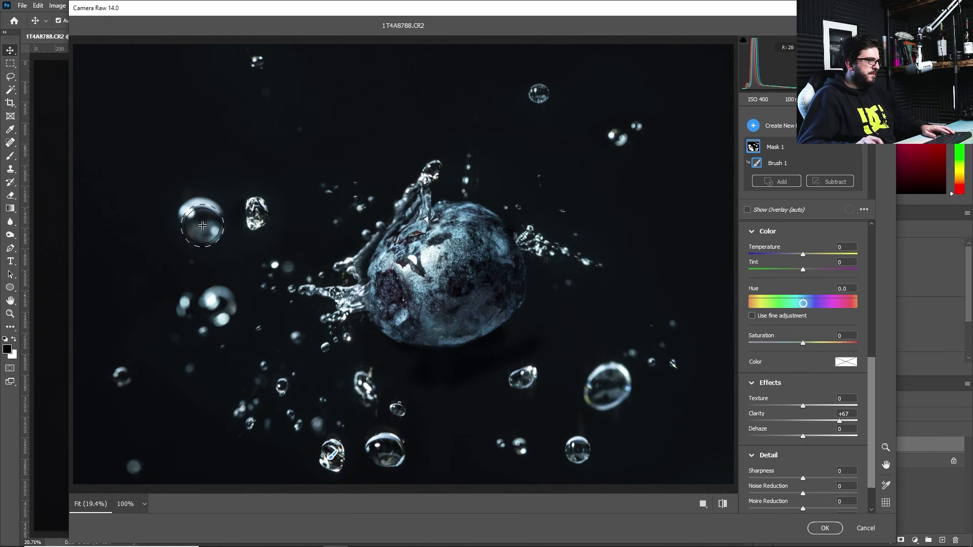
pyautogui.click(311, 273)
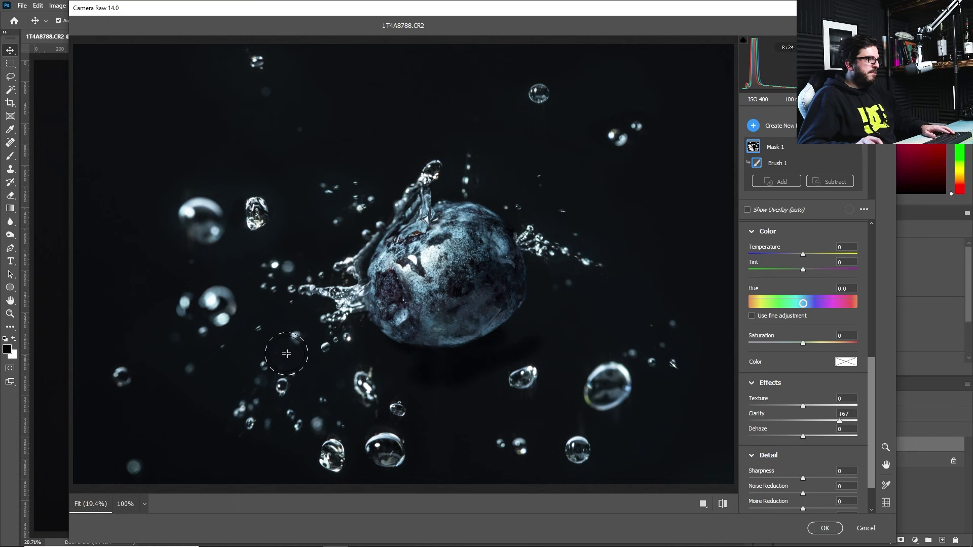
pyautogui.moveTo(458, 243); pyautogui.dragTo(456, 233)
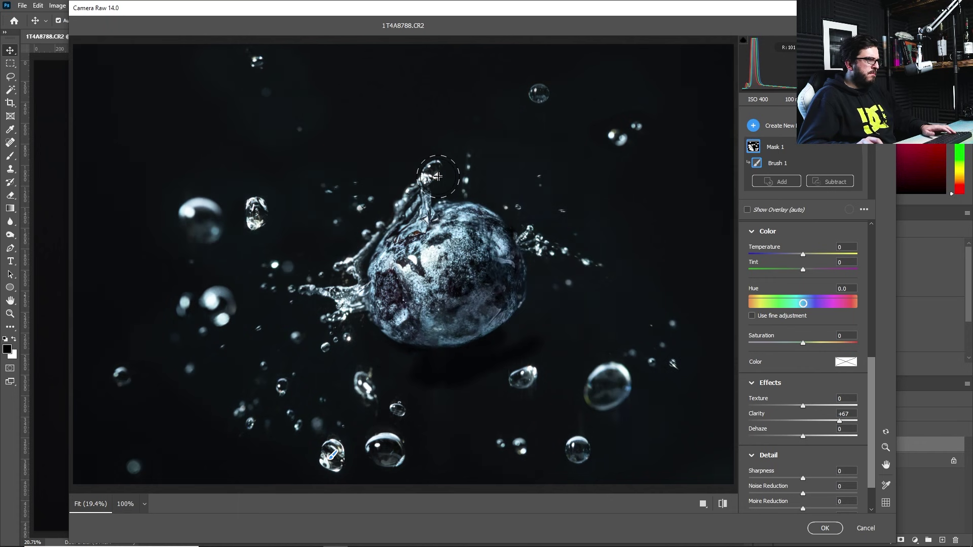
pyautogui.click(825, 528)
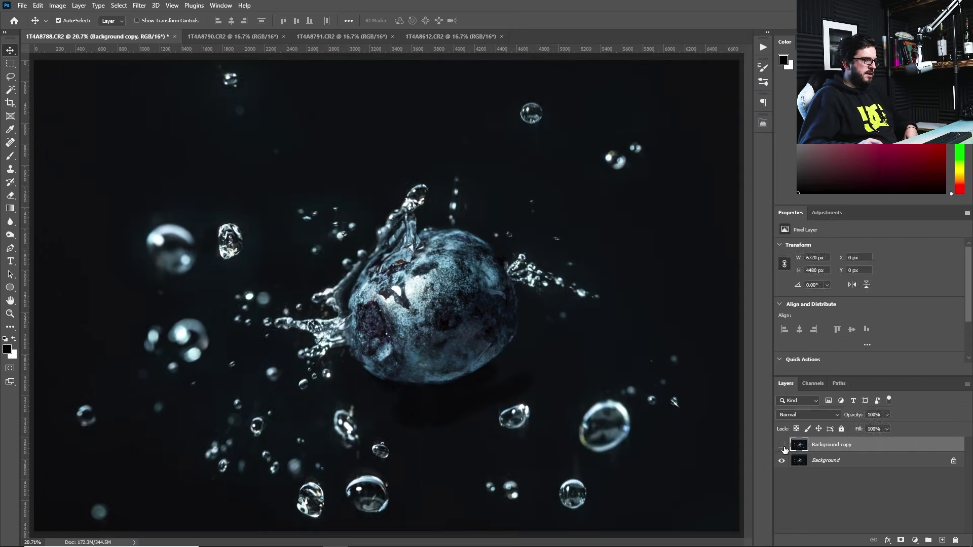
# - Compare the image before and after the clarity adjustment by toggling the Background copy layer's visibility
pyautogui.click(783, 447)
pyautogui.click(783, 447)
pyautogui.click(783, 447)
pyautogui.click(783, 447)
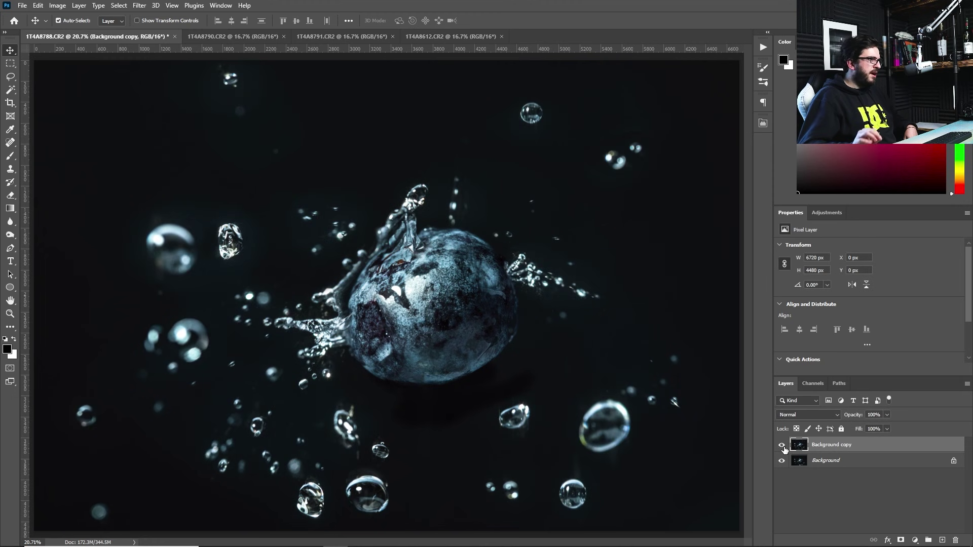
# - Duplicate the Background copy layer and open the duplicate in the Camera Raw filter
pyautogui.moveTo(852, 450); pyautogui.dragTo(942, 540)
pyautogui.click(140, 6)
pyautogui.click(182, 81)
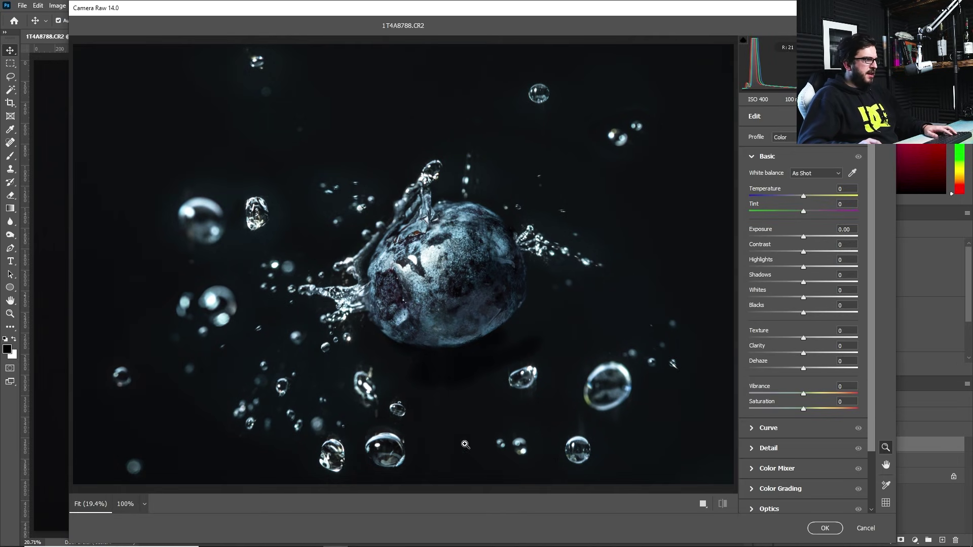
# - Create a radial gradient mask in Camera Raw, sized to the blueberry and centred on it
pyautogui.click(207, 228)
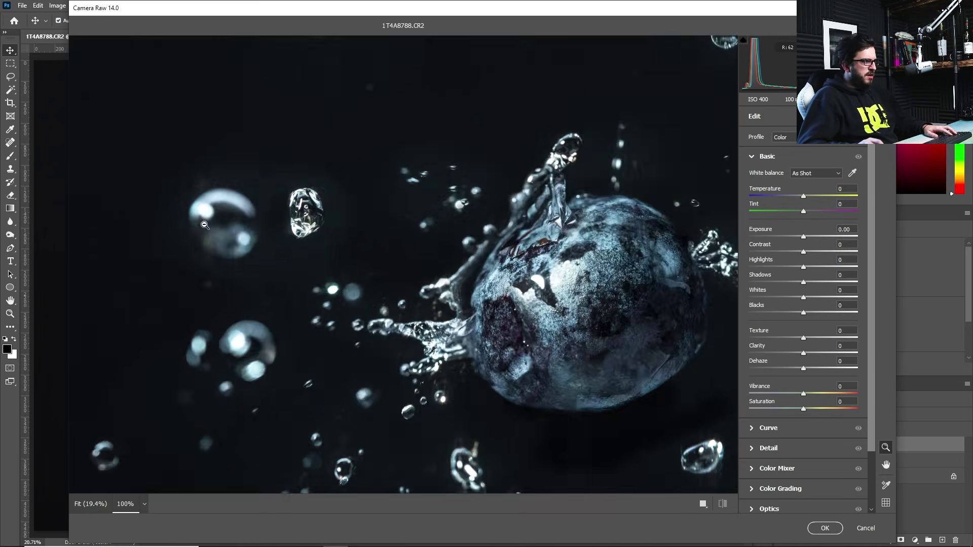
pyautogui.moveTo(573, 157); pyautogui.dragTo(452, 311)
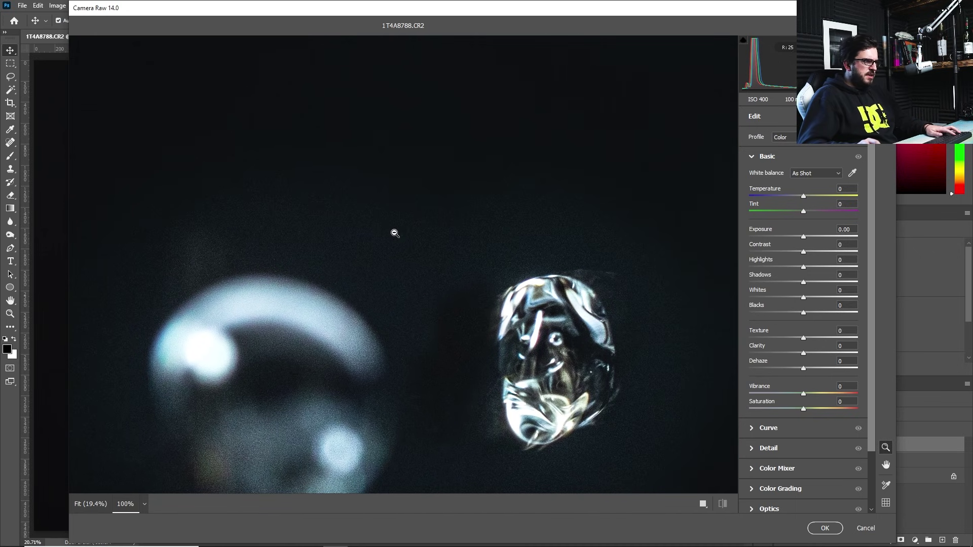
pyautogui.keyDown('alt'); pyautogui.click(418, 244); pyautogui.keyUp('alt')
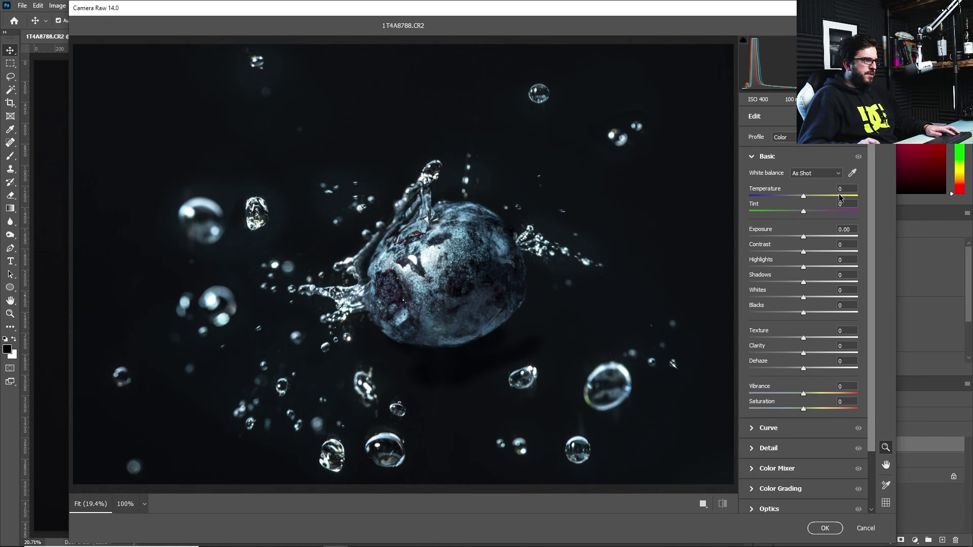
pyautogui.hotkey('shift', 'w')
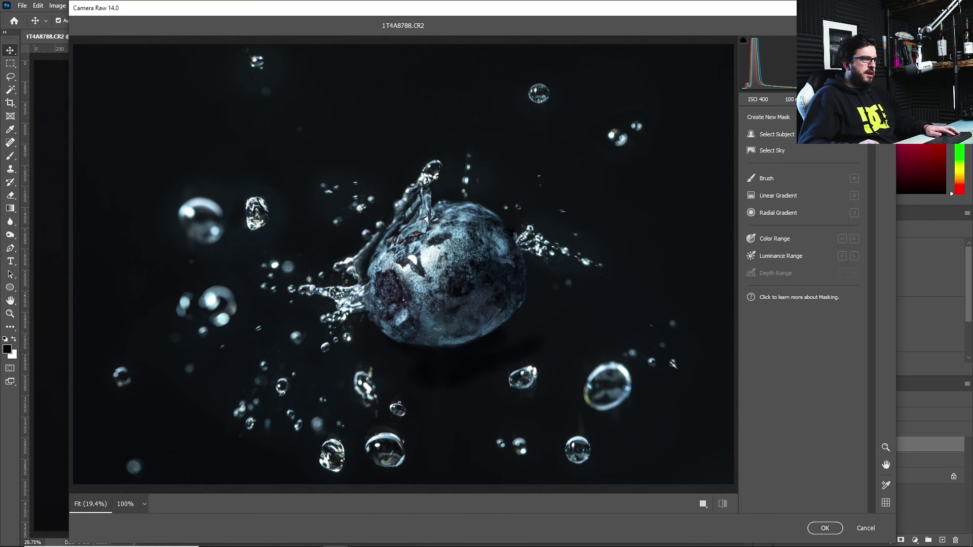
pyautogui.click(779, 213)
pyautogui.moveTo(448, 272); pyautogui.dragTo(513, 329)
pyautogui.moveTo(446, 268); pyautogui.dragTo(444, 273)
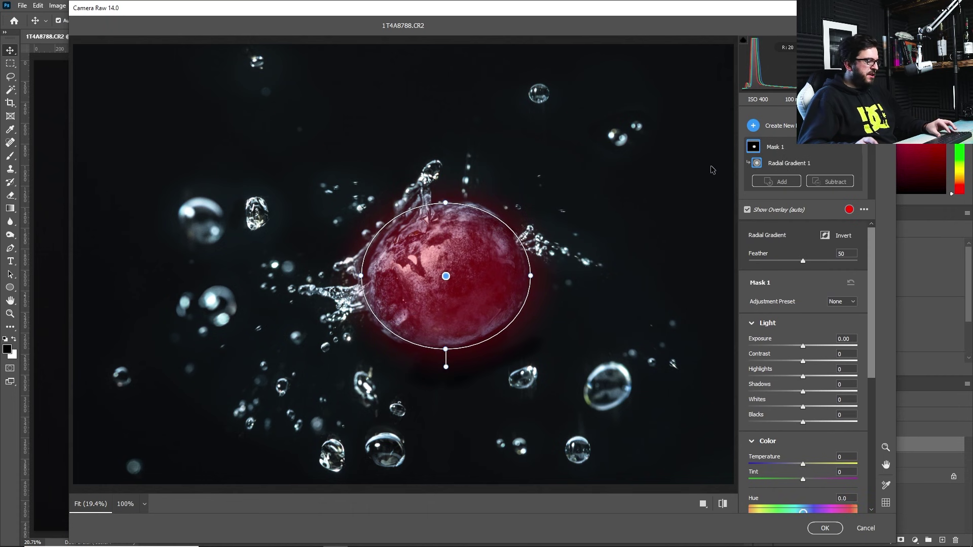
# - Invert the radial gradient mask to affect the surroundings and stretch its ellipse slightly taller and wider past the berry
pyautogui.press("'")
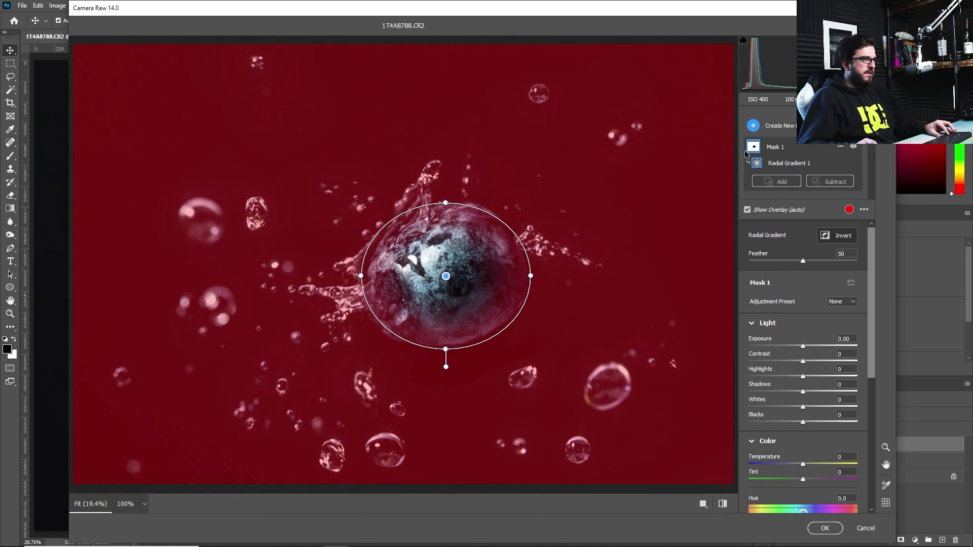
pyautogui.moveTo(445, 203); pyautogui.dragTo(445, 195)
pyautogui.moveTo(361, 276); pyautogui.dragTo(330, 275)
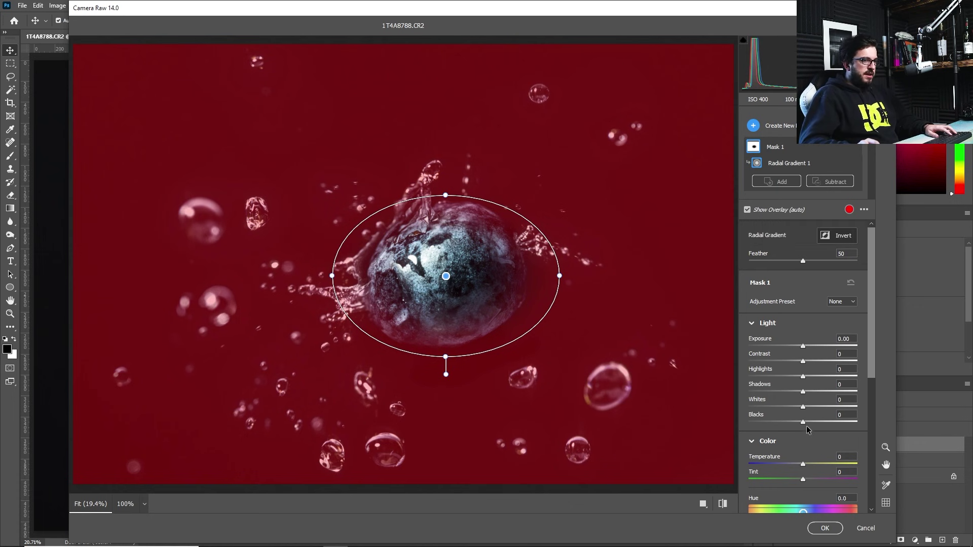
# - Hide the mask overlay, set the radial mask's Blacks to -32, and apply the Camera Raw filter
pyautogui.click(760, 211)
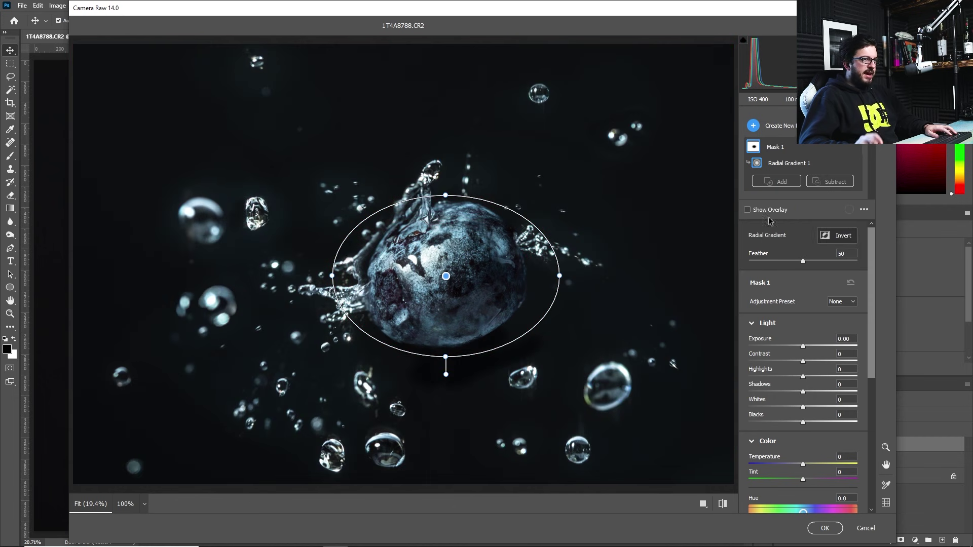
pyautogui.moveTo(803, 424); pyautogui.dragTo(788, 435)
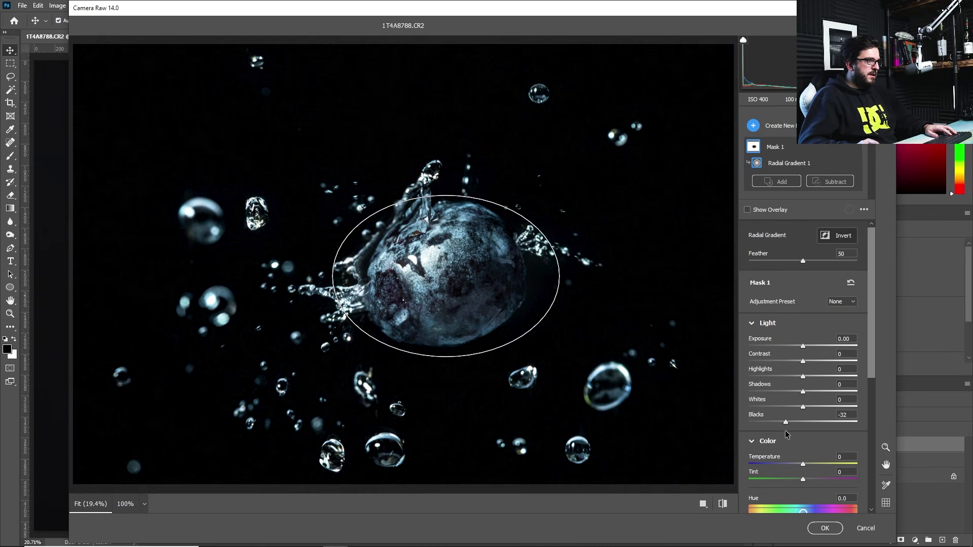
pyautogui.moveTo(785, 430); pyautogui.dragTo(784, 430)
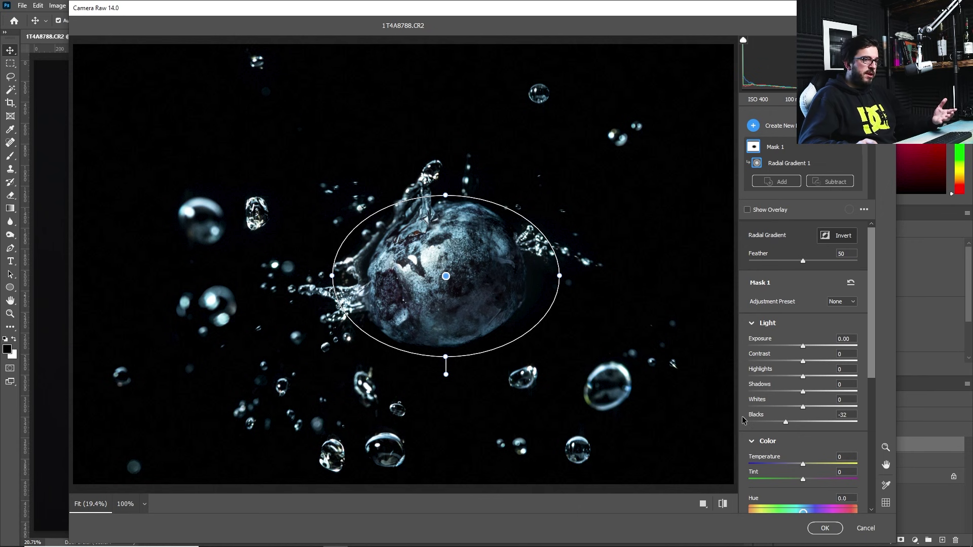
pyautogui.click(825, 529)
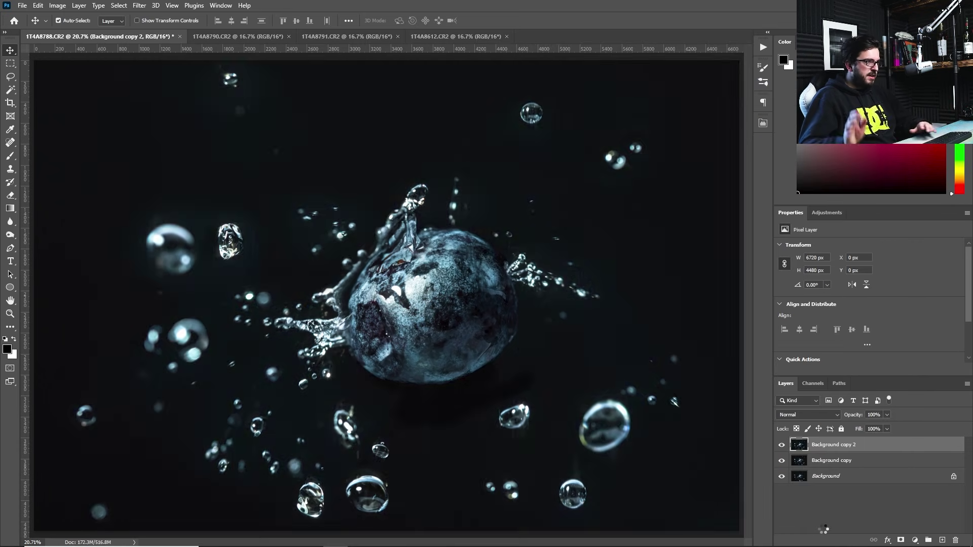
# - Compare the image with and without the darkened background by toggling the Background copy 2 layer's visibility
pyautogui.click(781, 445)
pyautogui.click(781, 446)
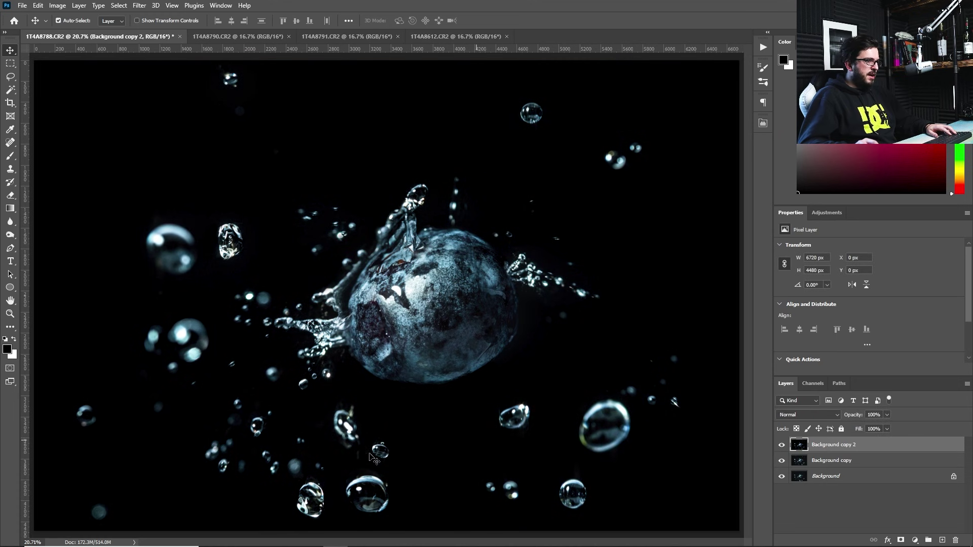
pyautogui.click(782, 446)
pyautogui.click(782, 445)
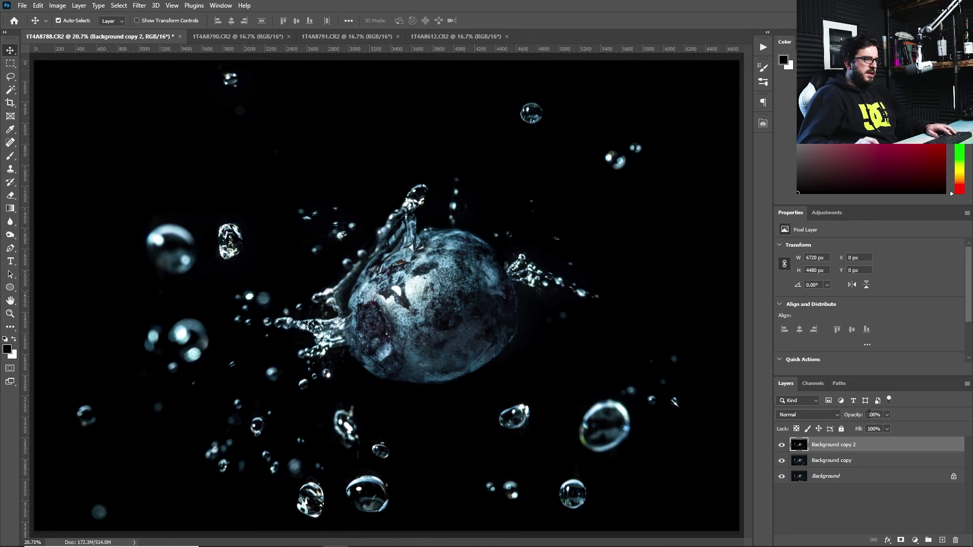
# - Lower the Background copy 2 layer's opacity to 76% and check the effect by toggling its visibility
pyautogui.click(887, 415)
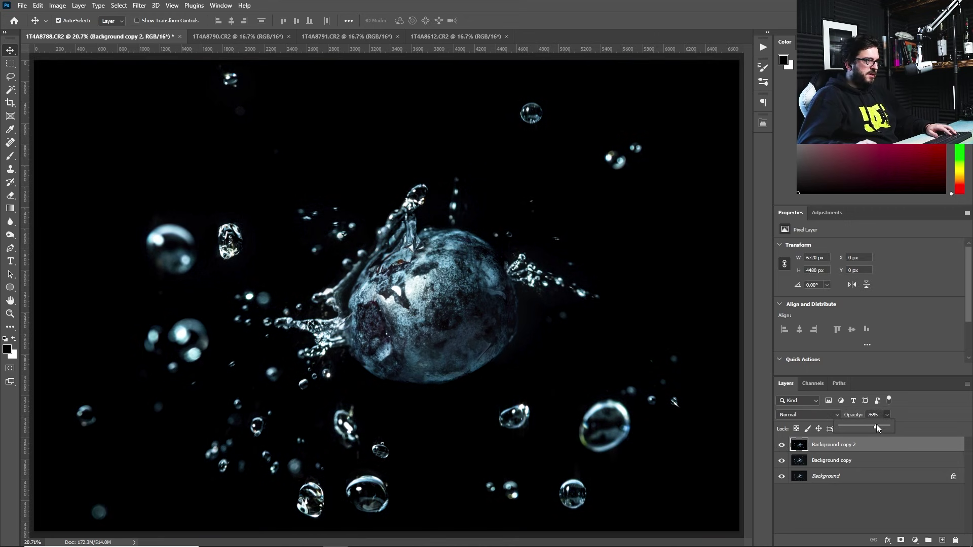
pyautogui.click(782, 446)
pyautogui.click(782, 446)
pyautogui.click(782, 446)
pyautogui.click(782, 446)
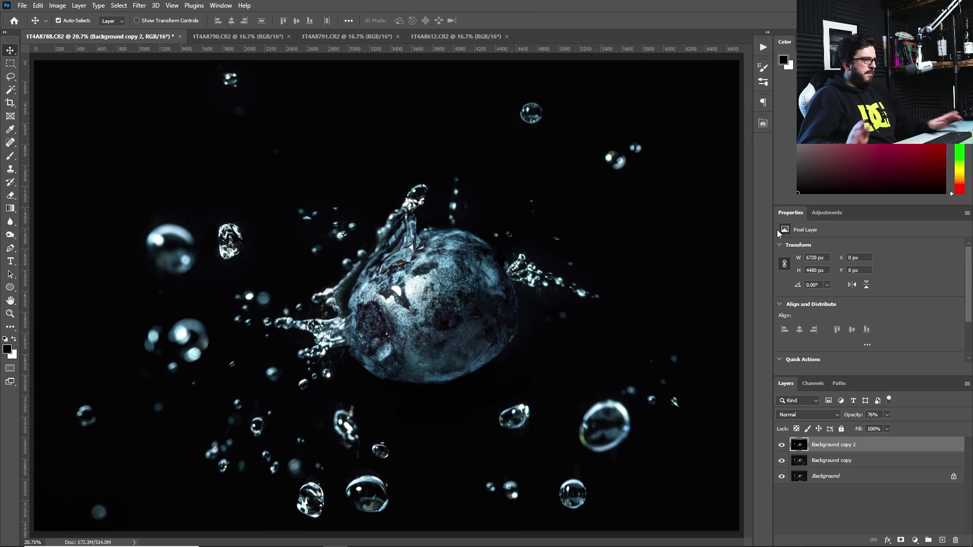
# - Save the composite, switch to Lightroom Classic, and open the edited TIFF in the Develop module
pyautogui.hotkey('ctrl', 's')
pyautogui.hotkey('alt', 'Tab')
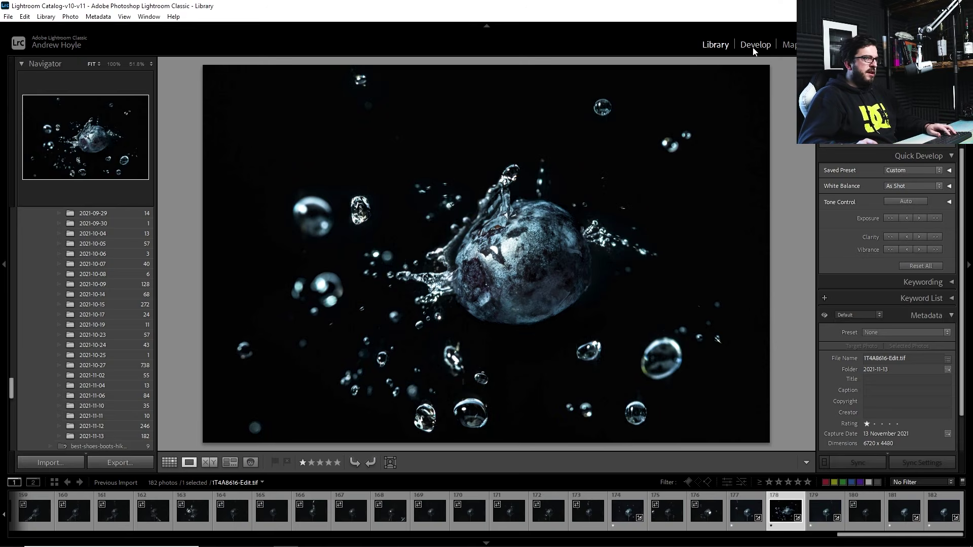
pyautogui.click(755, 46)
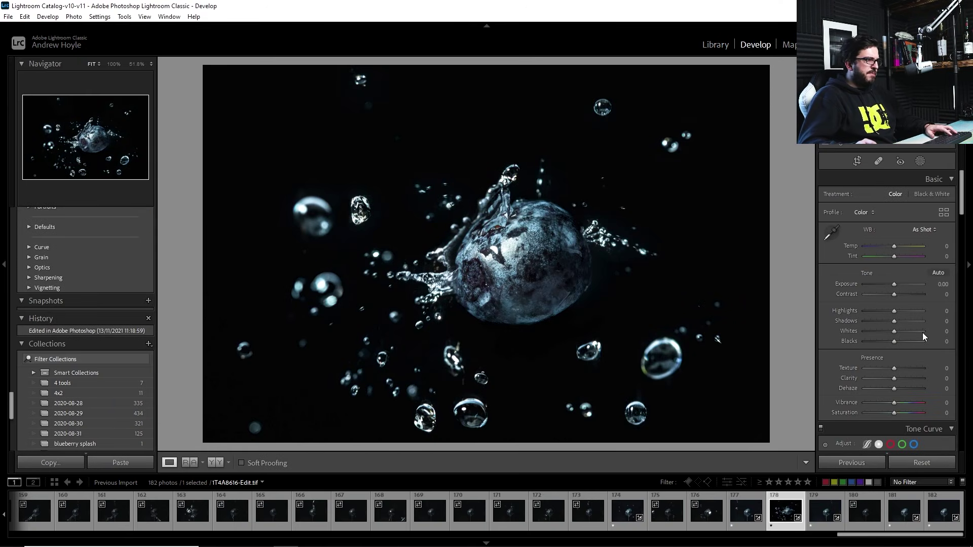
# - Set Exposure to +0.22, Contrast to -4, Shadows to +18, Blacks to +13 and Saturation to +20 on the edited TIFF
pyautogui.moveTo(897, 284); pyautogui.dragTo(898, 285)
pyautogui.moveTo(894, 321)
pyautogui.mouseDown()
pyautogui.moveTo(910, 323)
pyautogui.moveTo(899, 325)
pyautogui.moveTo(902, 338)
pyautogui.mouseUp()
pyautogui.scroll(-3, 892, 337)
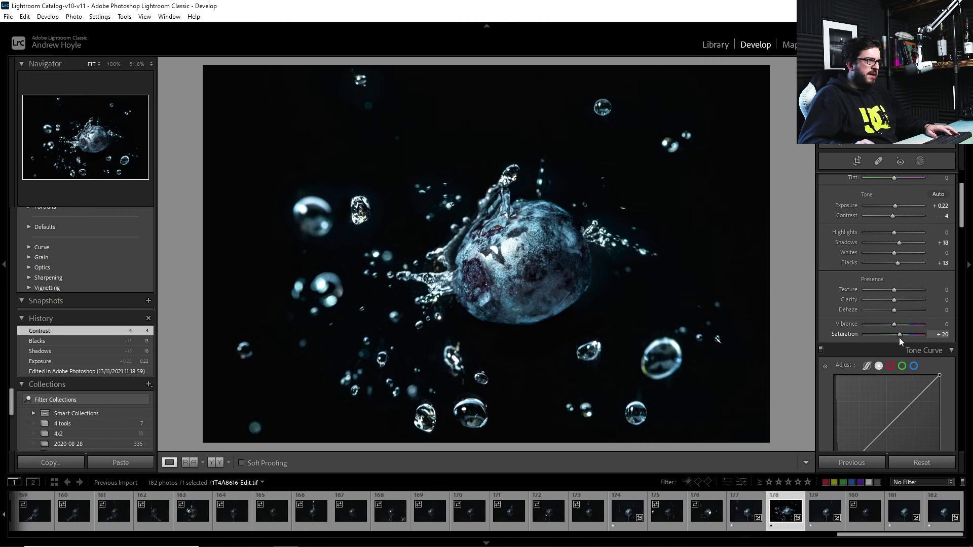
pyautogui.moveTo(899, 337); pyautogui.dragTo(899, 337)
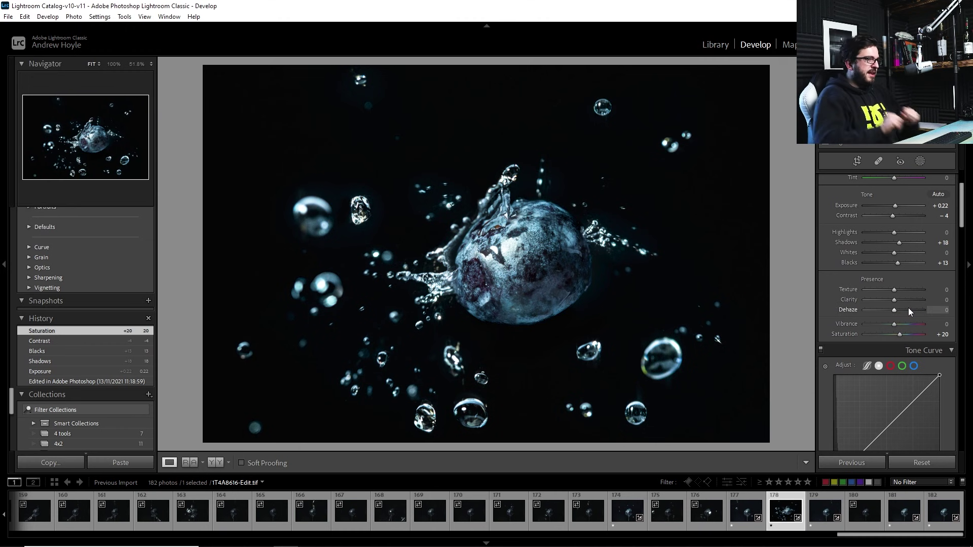
# - Compare the final image with its state before the Develop adjustments and with the original shot 1T4A8787.CR2
pyautogui.press('\\')
pyautogui.press('\\')
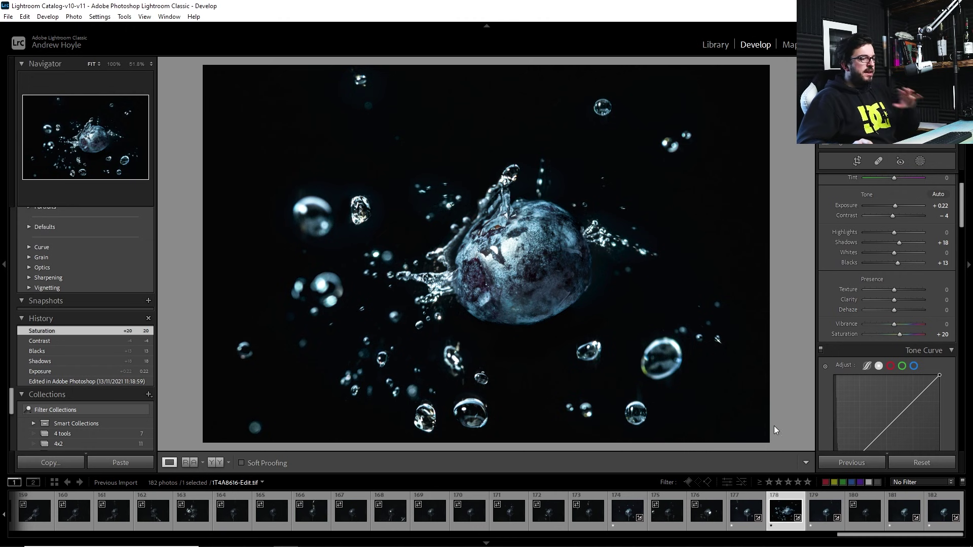
pyautogui.click(511, 517)
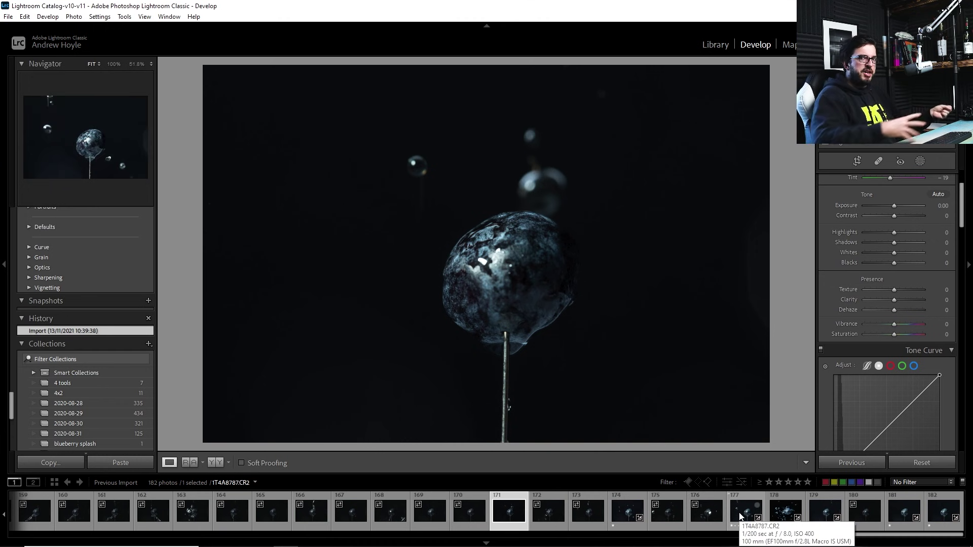
pyautogui.click(785, 513)
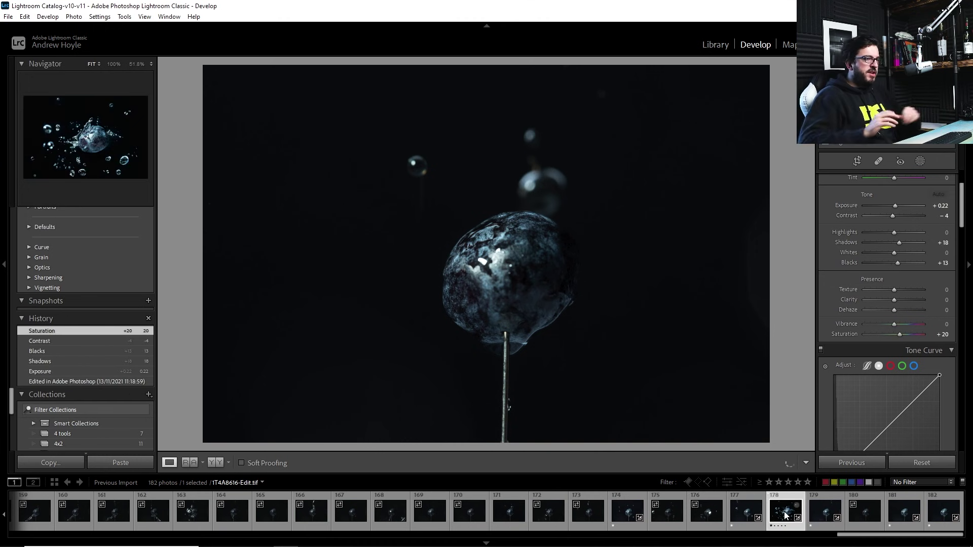